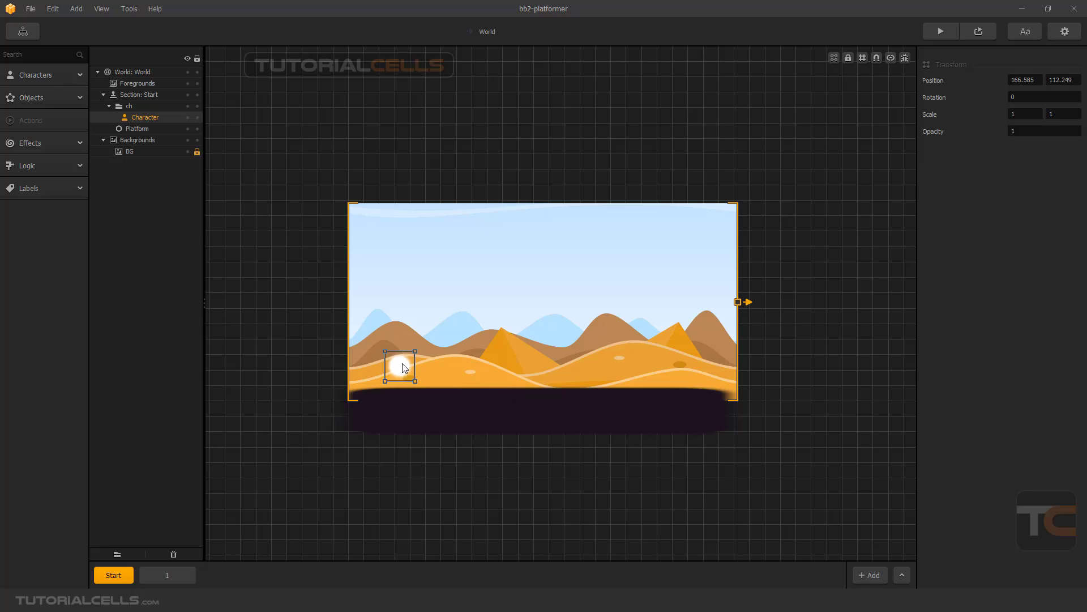
# Place three Platform objects from the object library in the sky area of the Start section
pyautogui.click(426, 412)
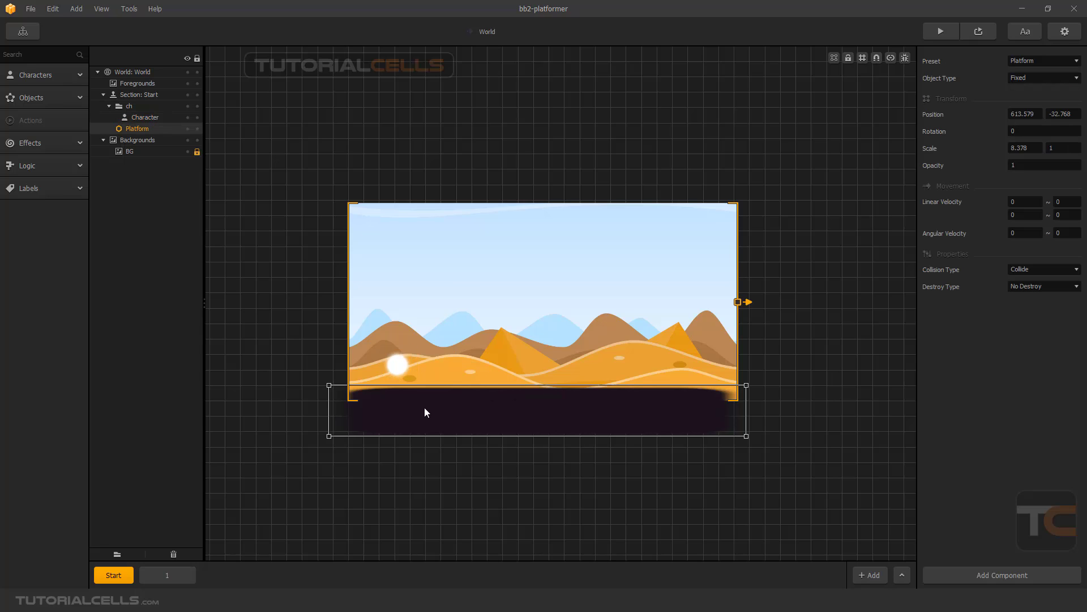
pyautogui.click(67, 101)
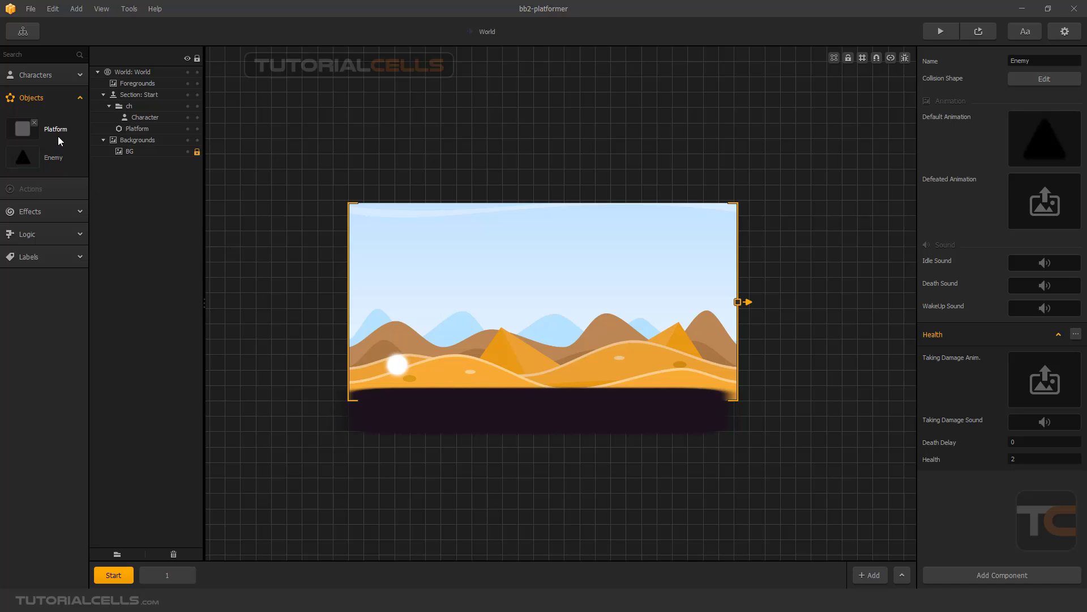
pyautogui.moveTo(57, 134); pyautogui.dragTo(437, 290)
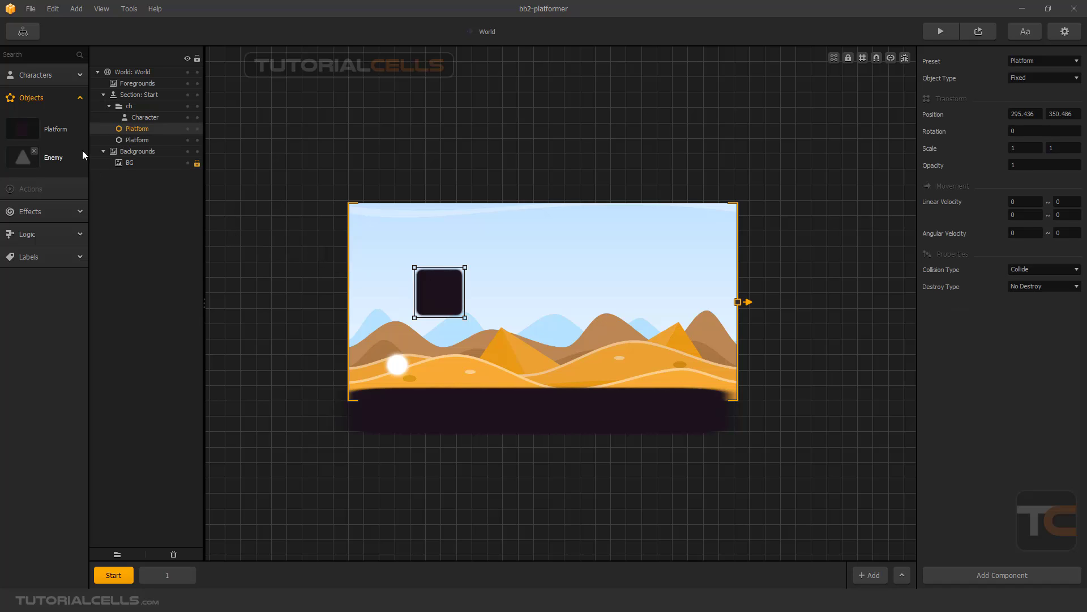
pyautogui.moveTo(56, 119); pyautogui.dragTo(575, 271)
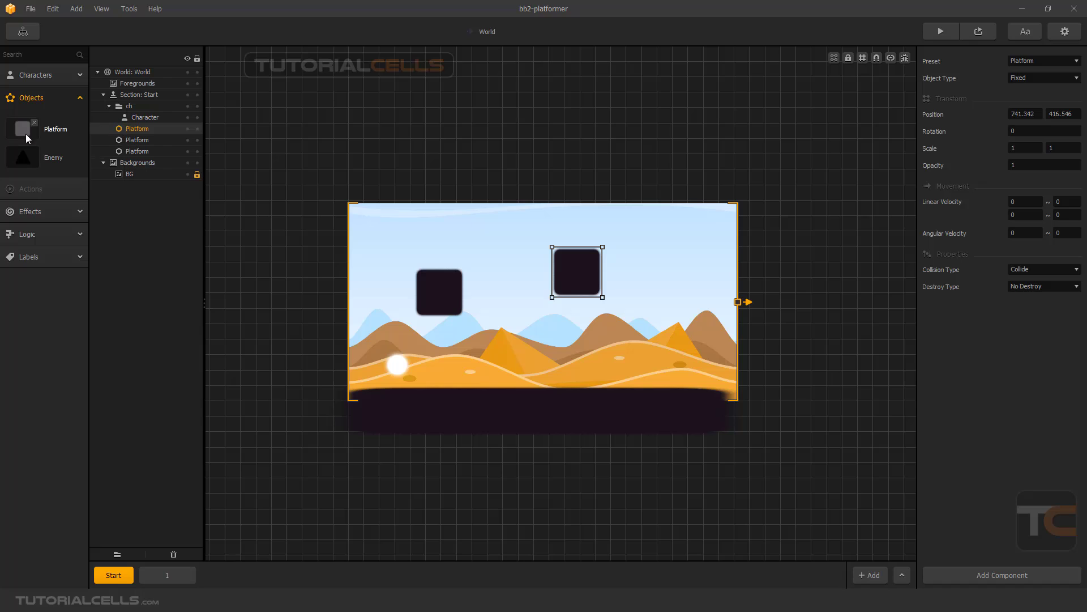
pyautogui.moveTo(25, 133); pyautogui.dragTo(372, 225)
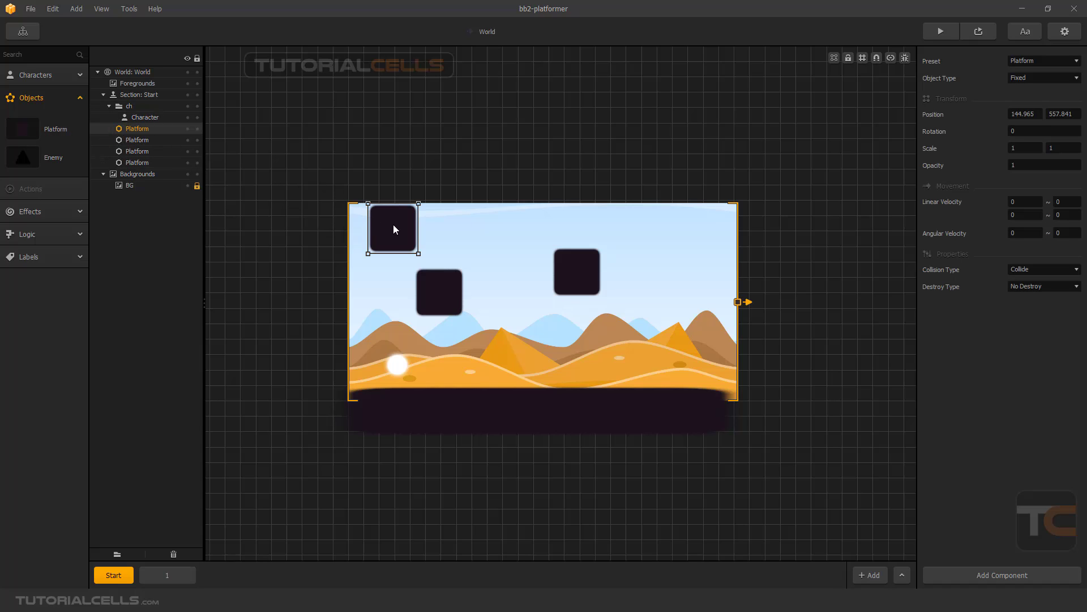
# Delete the three small floating platforms from the Start section
pyautogui.press('Delete')
pyautogui.click(460, 282)
pyautogui.press('Delete')
pyautogui.click(573, 290)
pyautogui.press('Delete')
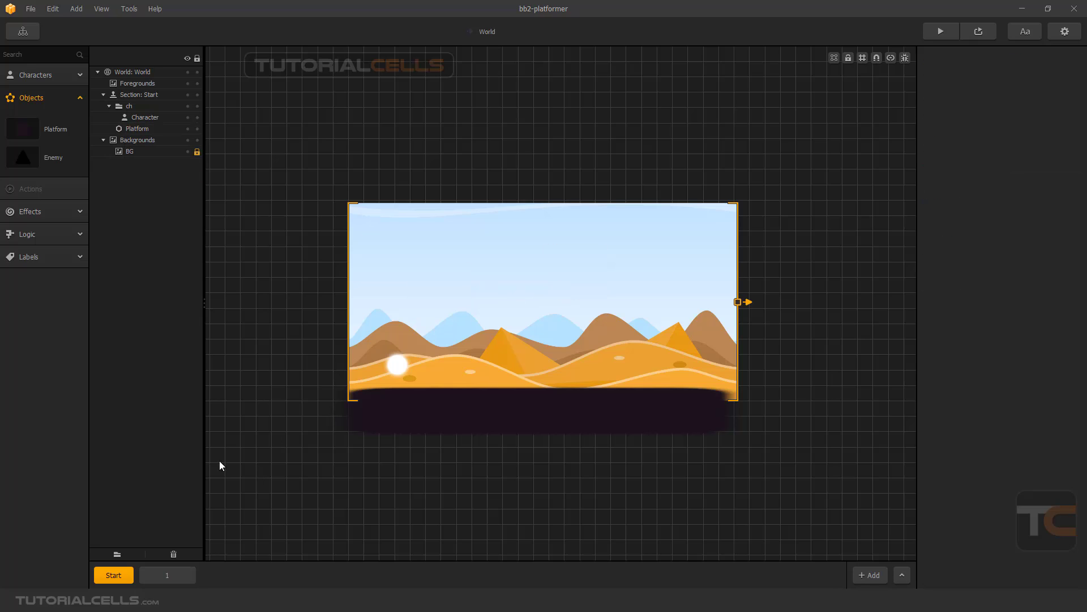
# Switch back and forth between section 1 and the Start section to compare their layouts, ending on Start
pyautogui.click(172, 573)
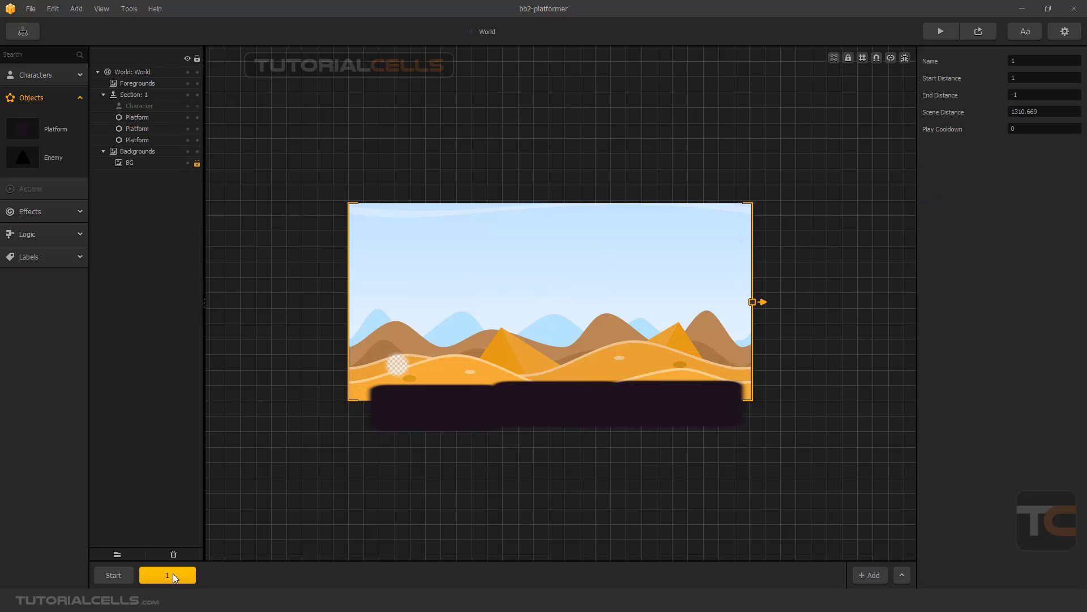
pyautogui.click(130, 577)
pyautogui.click(172, 577)
pyautogui.click(121, 576)
pyautogui.click(148, 578)
pyautogui.click(126, 576)
pyautogui.click(148, 578)
pyautogui.click(114, 575)
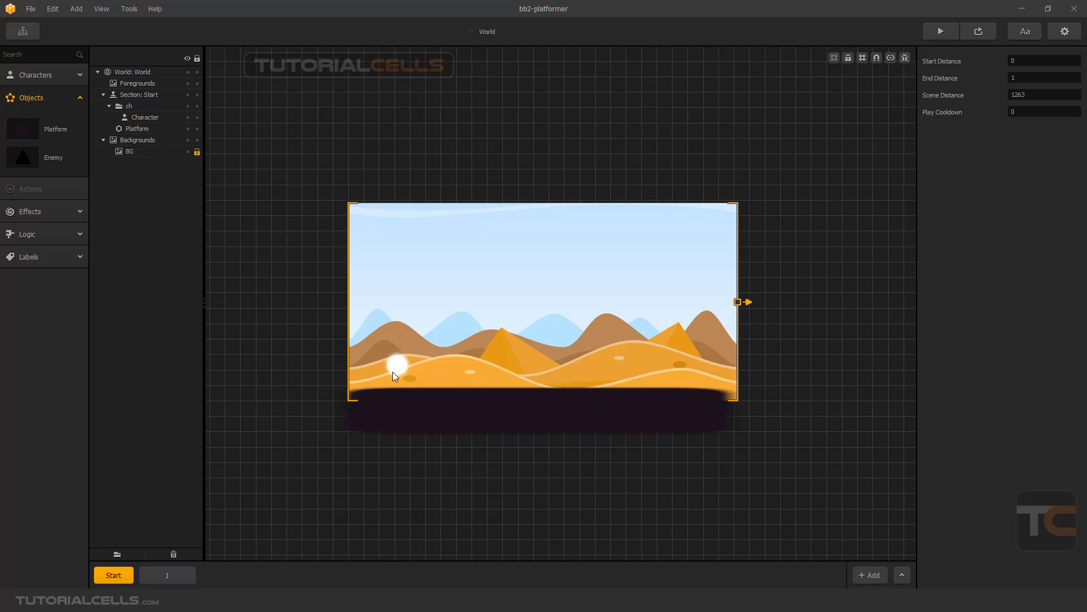
# Move the character slightly up and left, and shift the long ground platform to about 636, -9
pyautogui.moveTo(397, 368)
pyautogui.mouseDown()
pyautogui.moveTo(385, 372)
pyautogui.moveTo(569, 371)
pyautogui.moveTo(376, 365)
pyautogui.moveTo(379, 374)
pyautogui.moveTo(383, 359)
pyautogui.mouseUp()
pyautogui.click(383, 408)
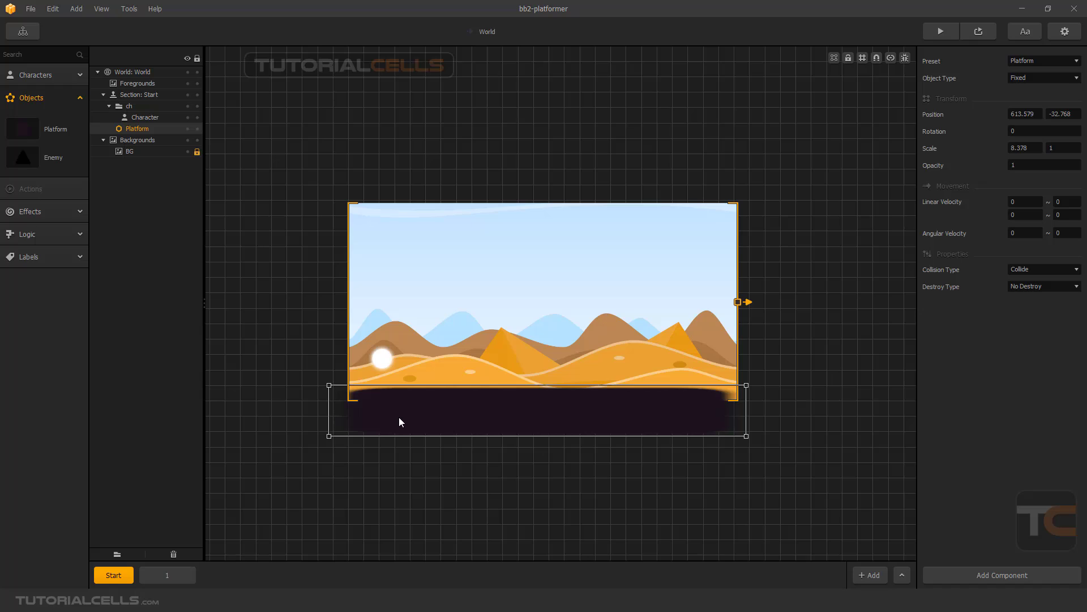
pyautogui.moveTo(400, 418); pyautogui.dragTo(411, 407)
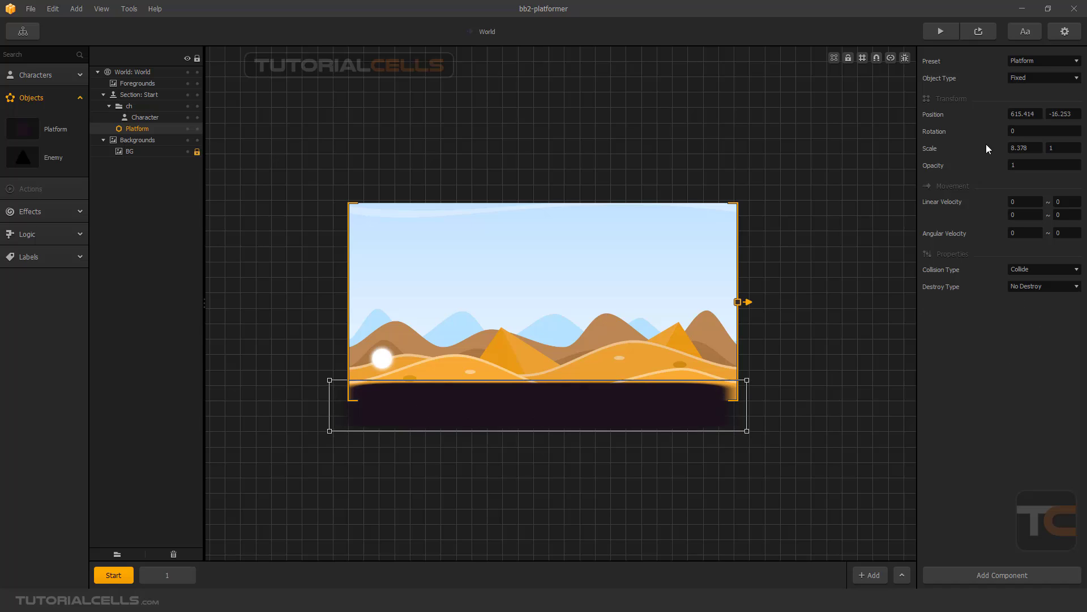
pyautogui.moveTo(643, 418); pyautogui.dragTo(655, 415)
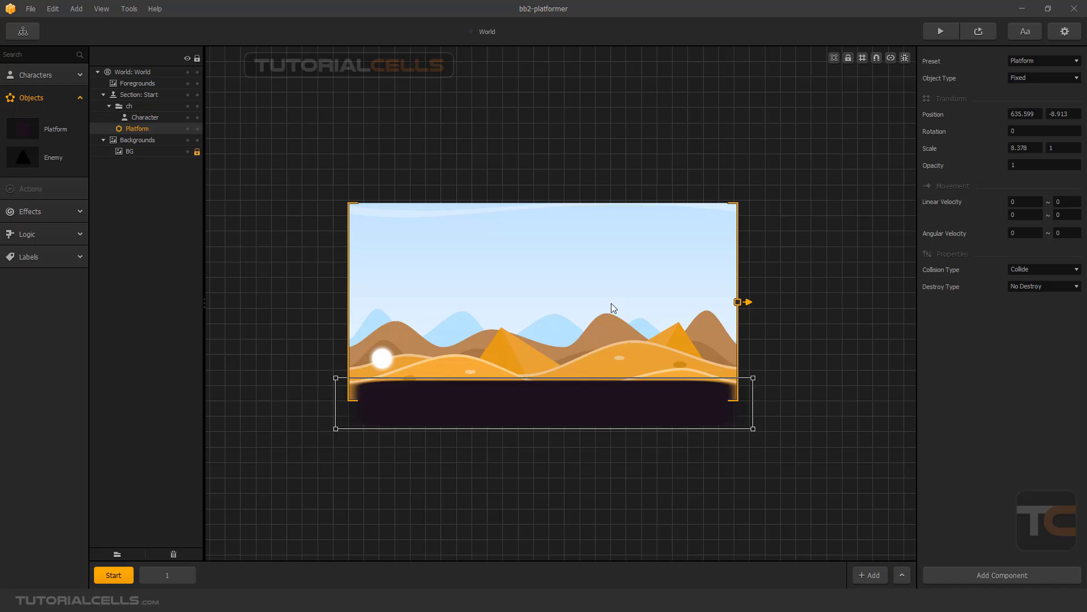
# Inspect the Platform asset's properties and delete the long ground platform from the Start section
pyautogui.click(62, 133)
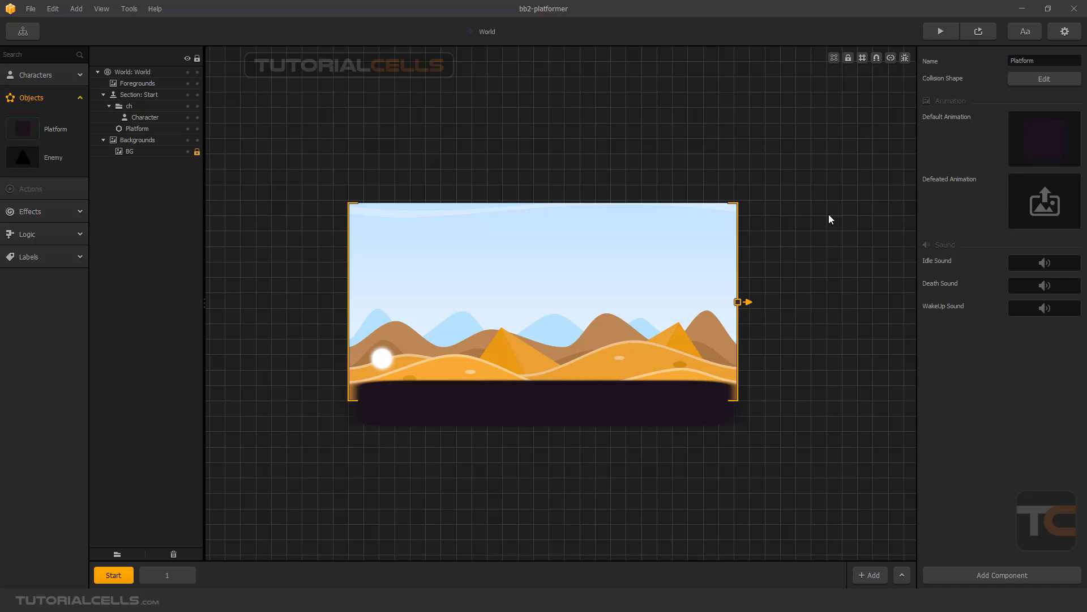
pyautogui.click(537, 395)
pyautogui.press('Delete')
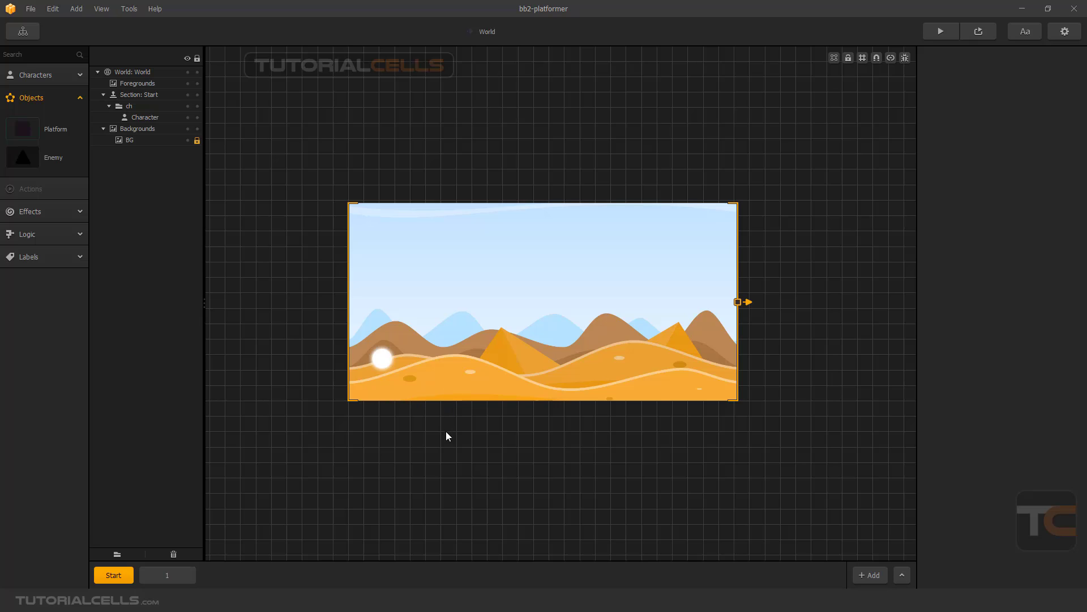
# Switch to File Explorer's backgorund folder, preview the 5-Ground image, and close the preview
pyautogui.hotkey('alt', 'Tab')
pyautogui.scroll(-2, 509, 357)
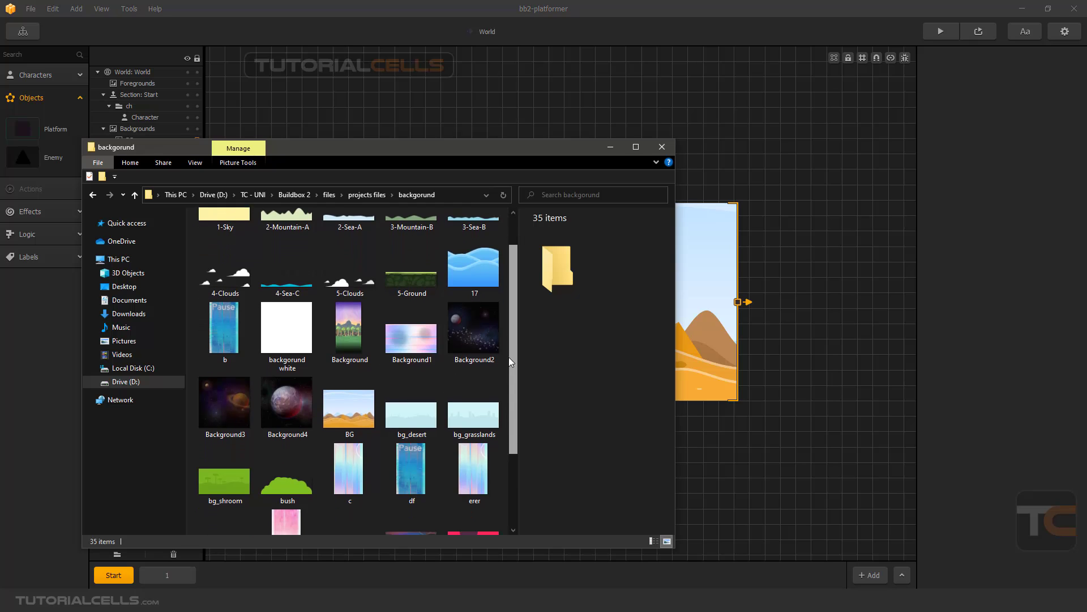
pyautogui.scroll(2, 512, 361)
pyautogui.moveTo(476, 140); pyautogui.dragTo(216, 364)
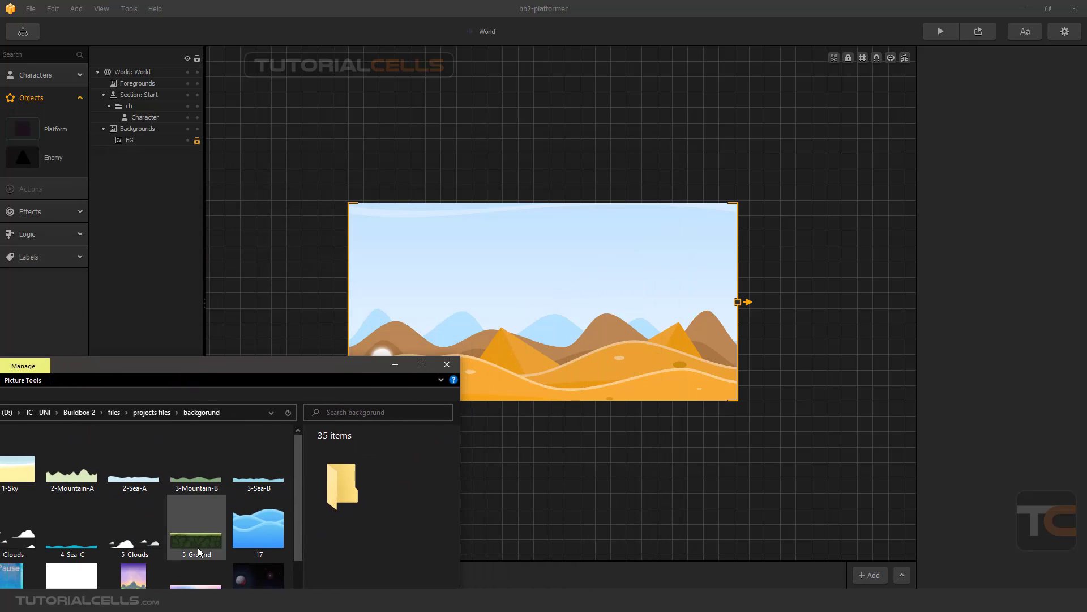
pyautogui.click(198, 544)
pyautogui.doubleClick(201, 542)
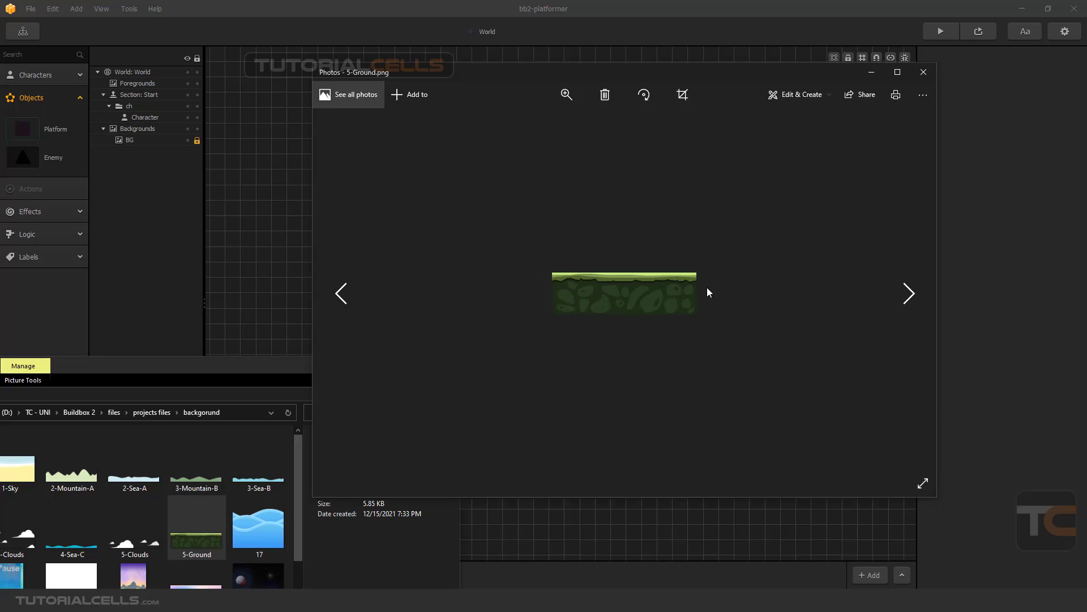
pyautogui.click(924, 72)
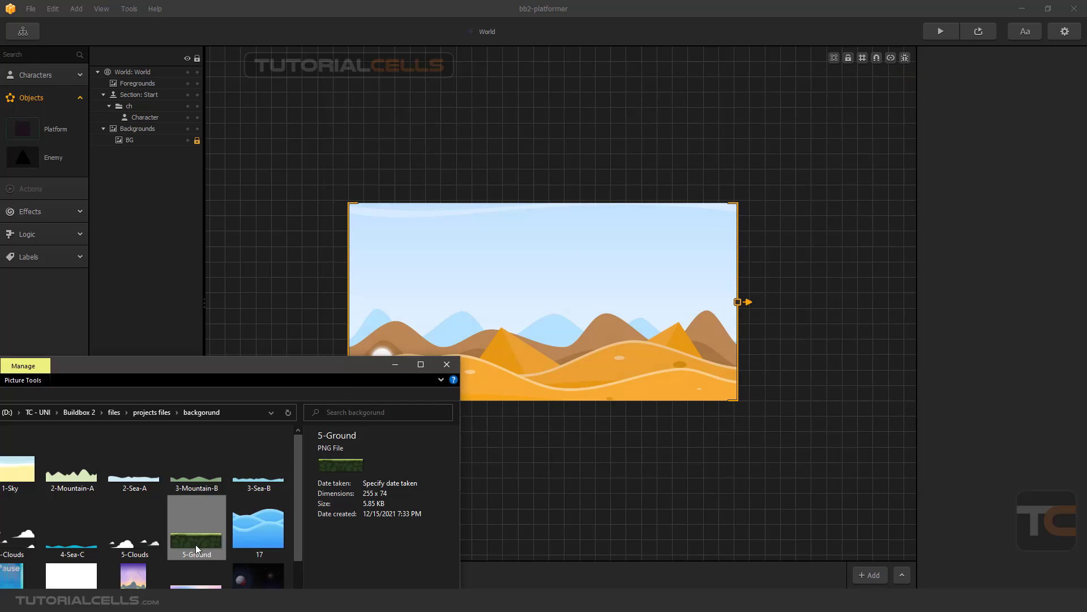
# Import the 5-Ground image from the folder as a new object and position it in the scene at about 593, 325
pyautogui.moveTo(196, 545); pyautogui.dragTo(76, 8)
pyautogui.click(76, 8)
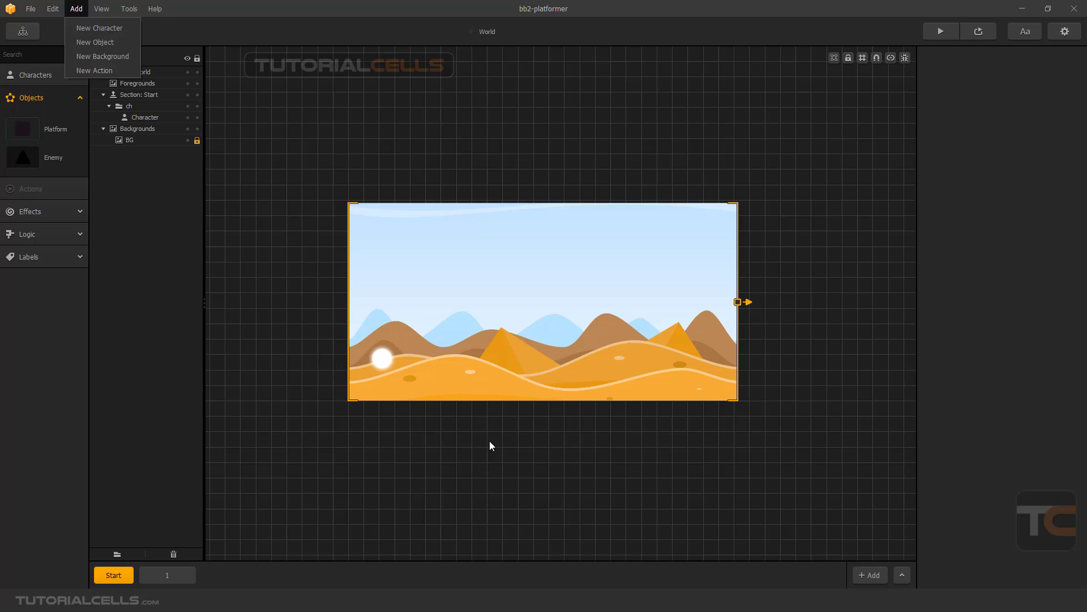
pyautogui.hotkey('alt', 'Tab')
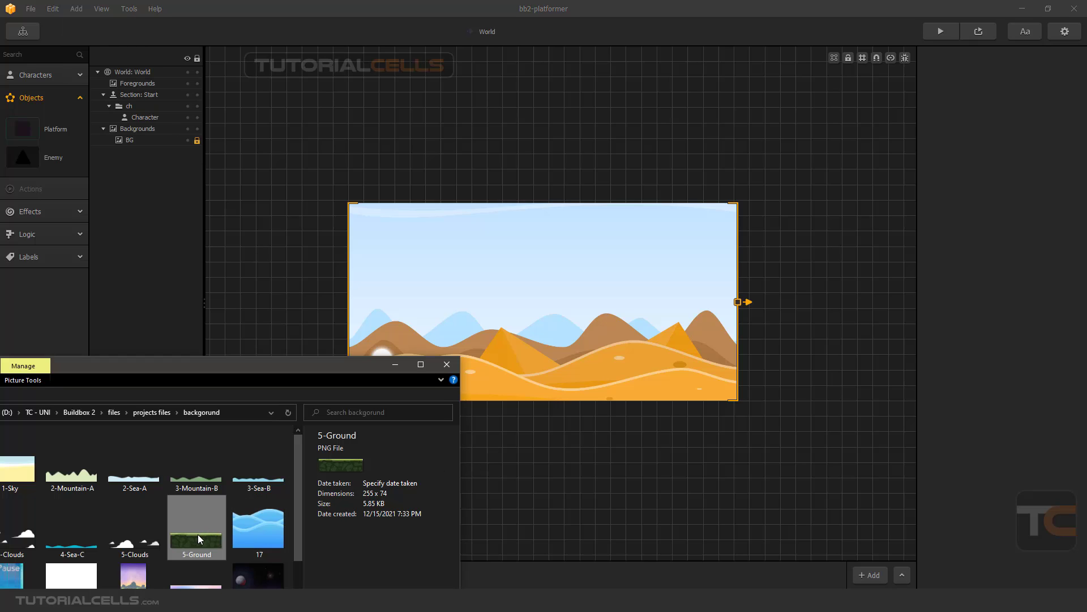
pyautogui.moveTo(199, 539); pyautogui.dragTo(688, 196)
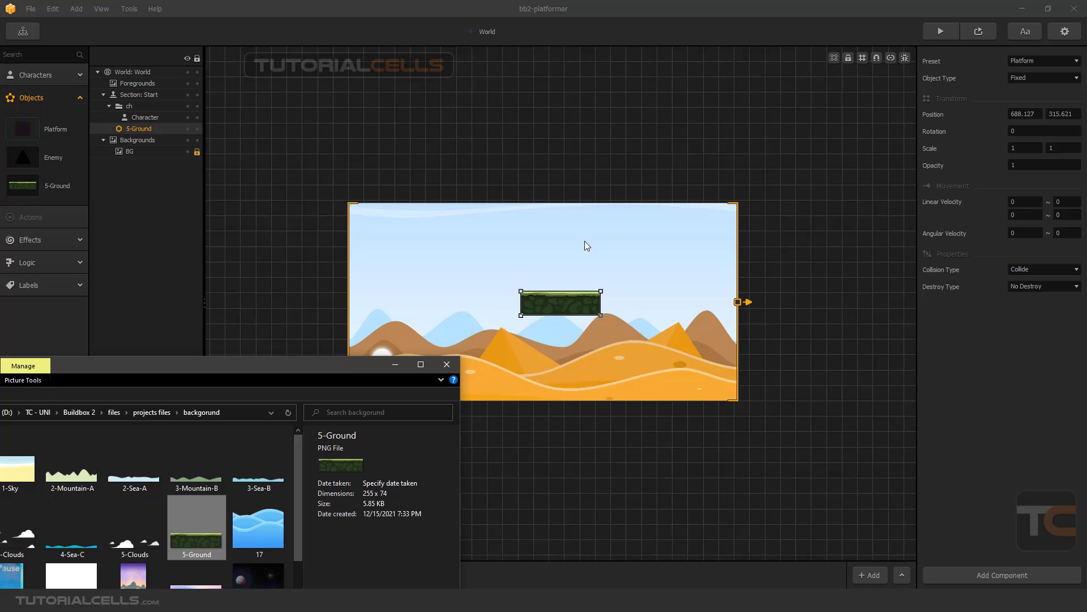
pyautogui.click(396, 365)
pyautogui.moveTo(564, 299); pyautogui.dragTo(534, 299)
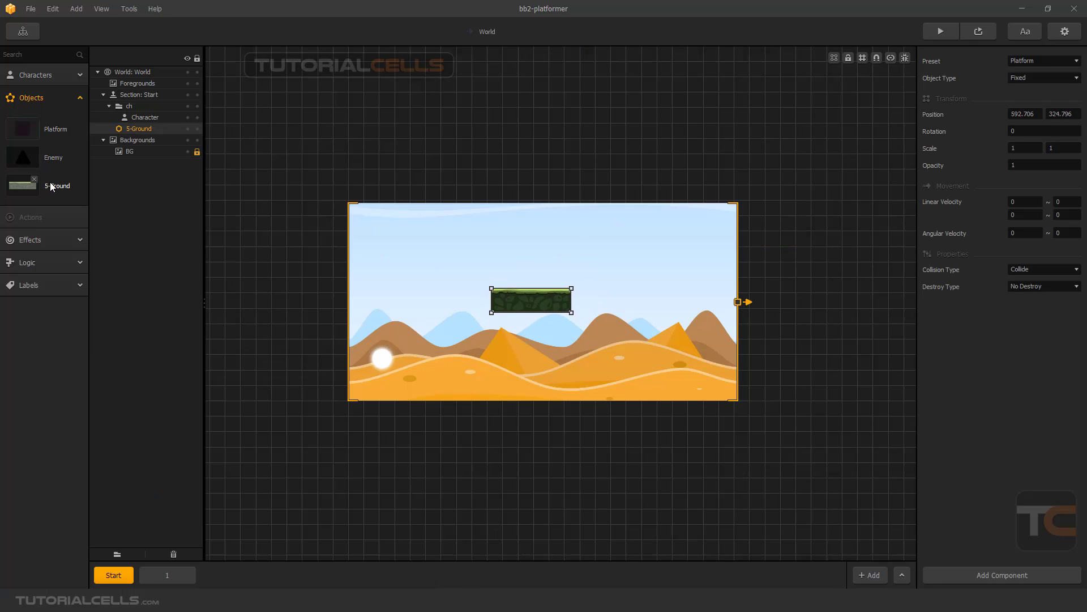
# Place two extra copies of 5-Ground in the scene and delete them both
pyautogui.moveTo(422, 274); pyautogui.dragTo(422, 275)
pyautogui.moveTo(64, 188); pyautogui.dragTo(399, 328)
pyautogui.press('Delete')
pyautogui.click(424, 266)
pyautogui.press('Delete')
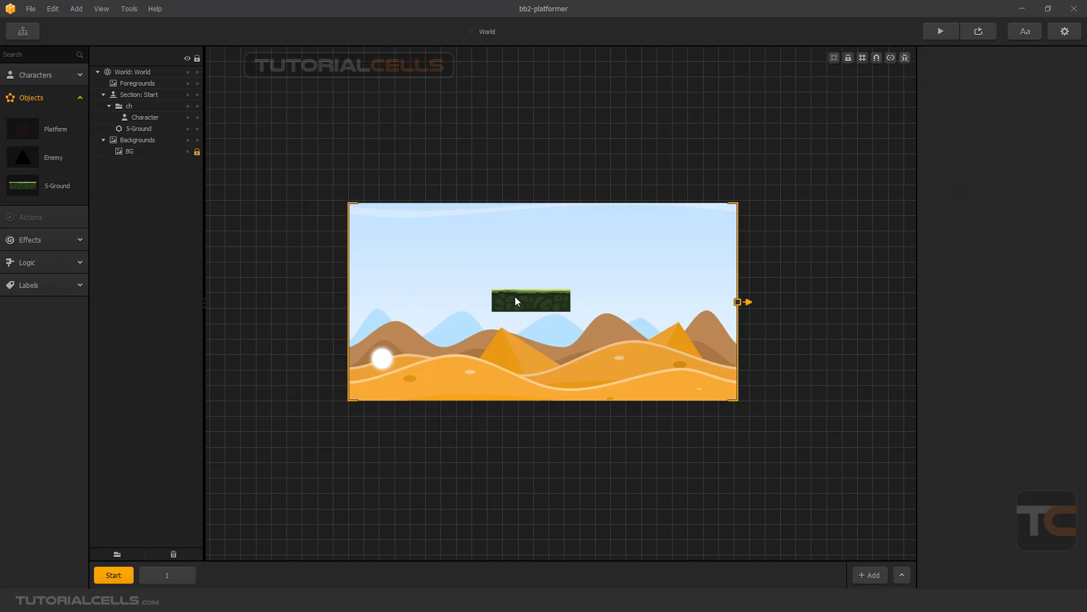
# Try to stretch the 5-Ground platform horizontally to a scale of about 1.3 and undo the stretch
pyautogui.moveTo(515, 296); pyautogui.dragTo(494, 318)
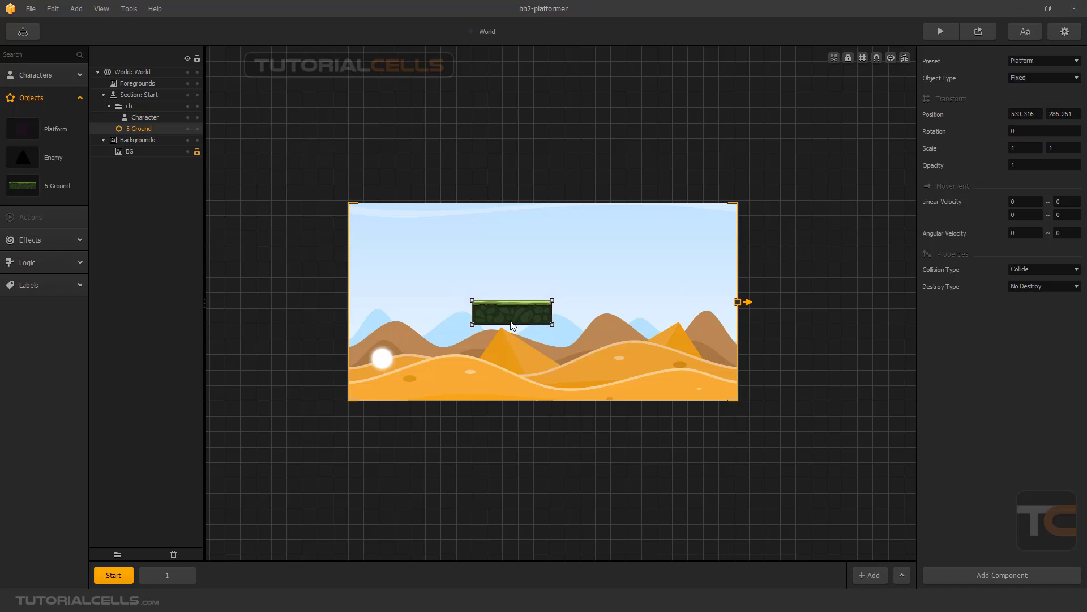
pyautogui.moveTo(550, 315); pyautogui.dragTo(602, 310)
pyautogui.scroll(3, 548, 320)
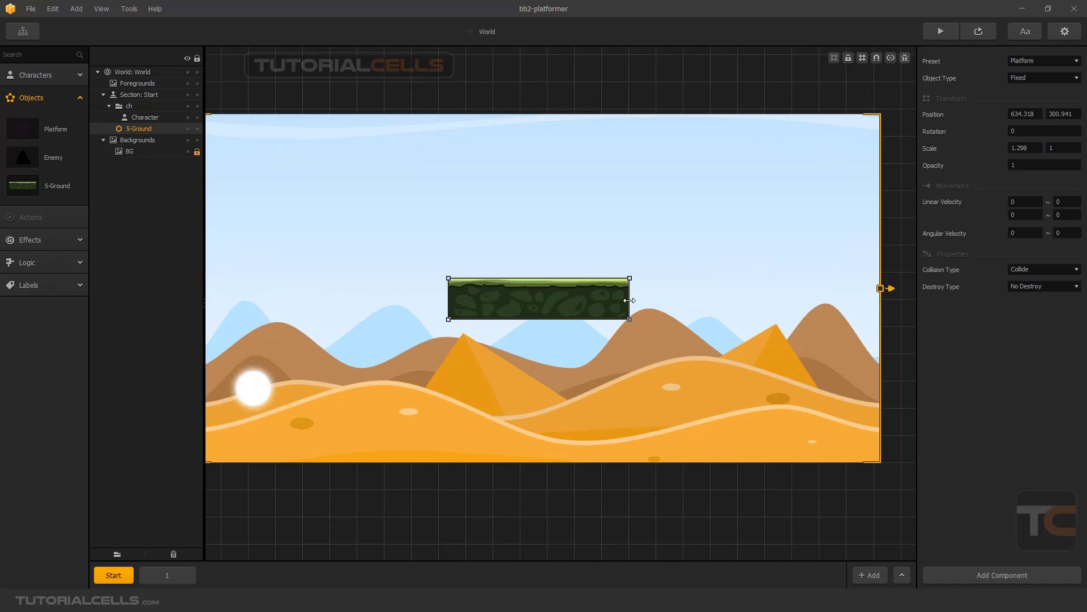
pyautogui.hotkey('ctrl', 'z')
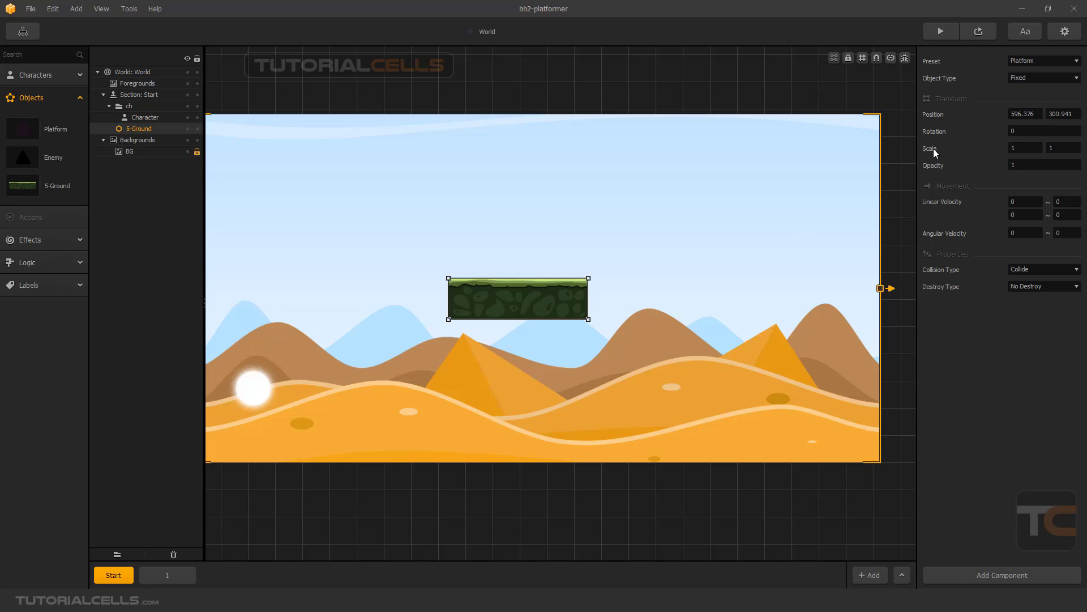
# Move the 5-Ground platform down and right to about 790, 213
pyautogui.click(1014, 164)
pyautogui.press('Return')
pyautogui.moveTo(553, 299); pyautogui.dragTo(643, 338)
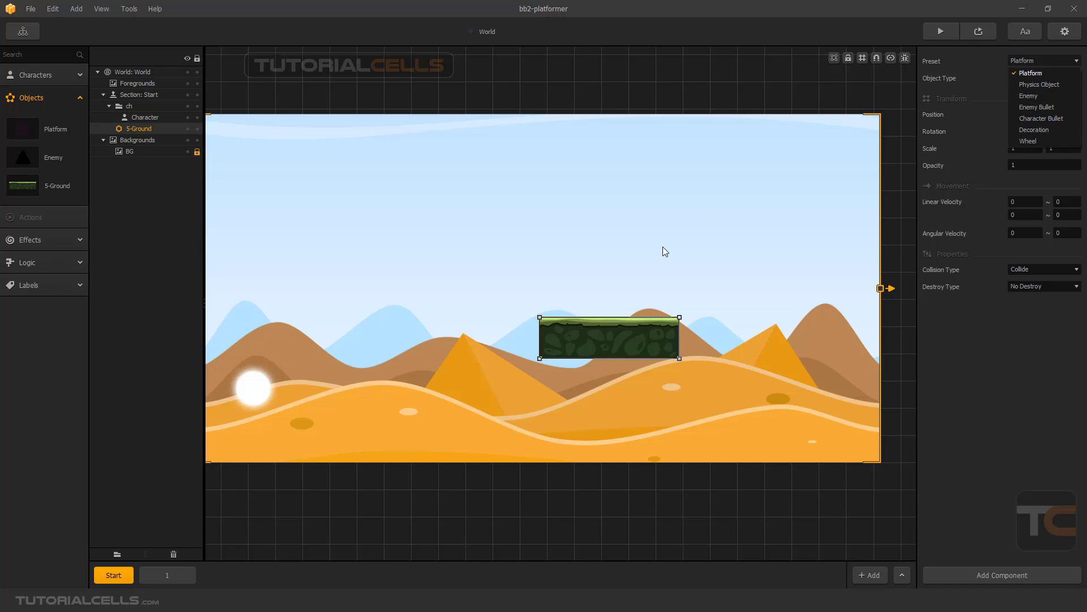
pyautogui.moveTo(621, 342); pyautogui.dragTo(671, 341)
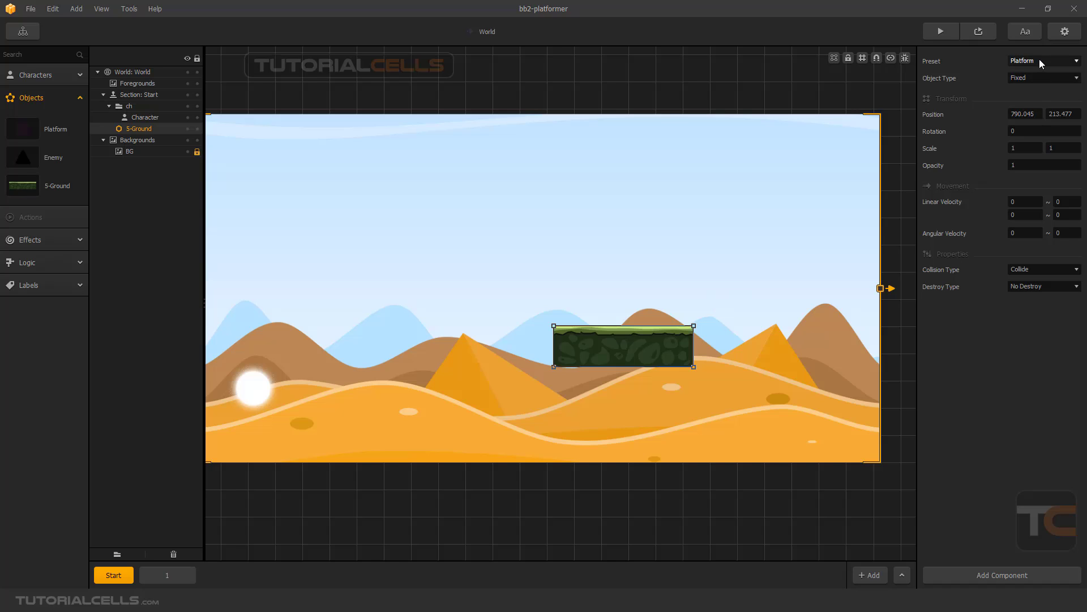
# Review the 5-Ground platform's object types and presets, keeping the object type Fixed
pyautogui.click(1024, 77)
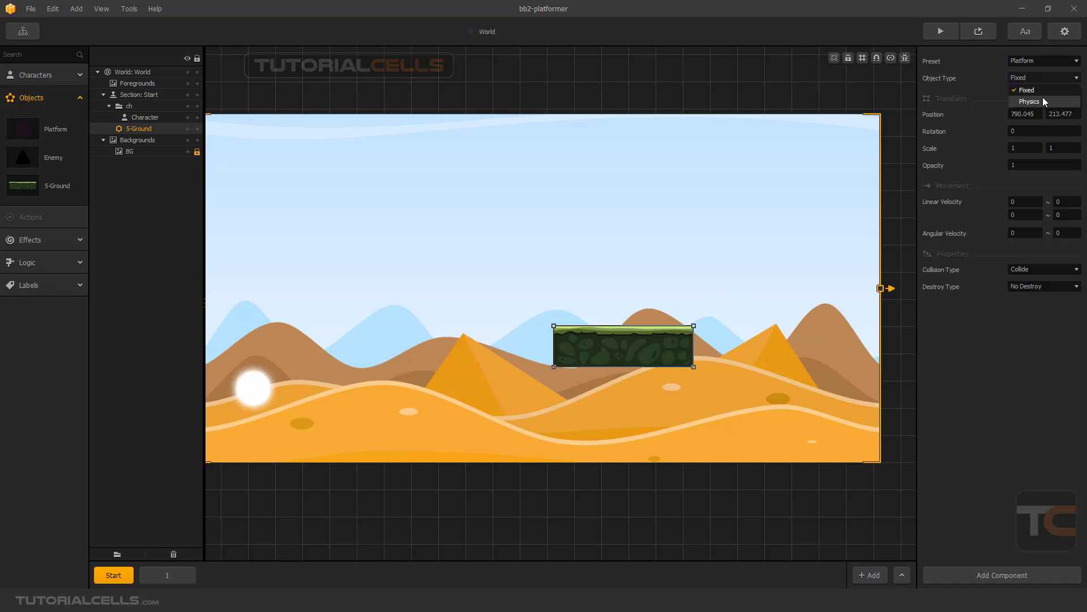
pyautogui.click(1038, 91)
pyautogui.click(1031, 60)
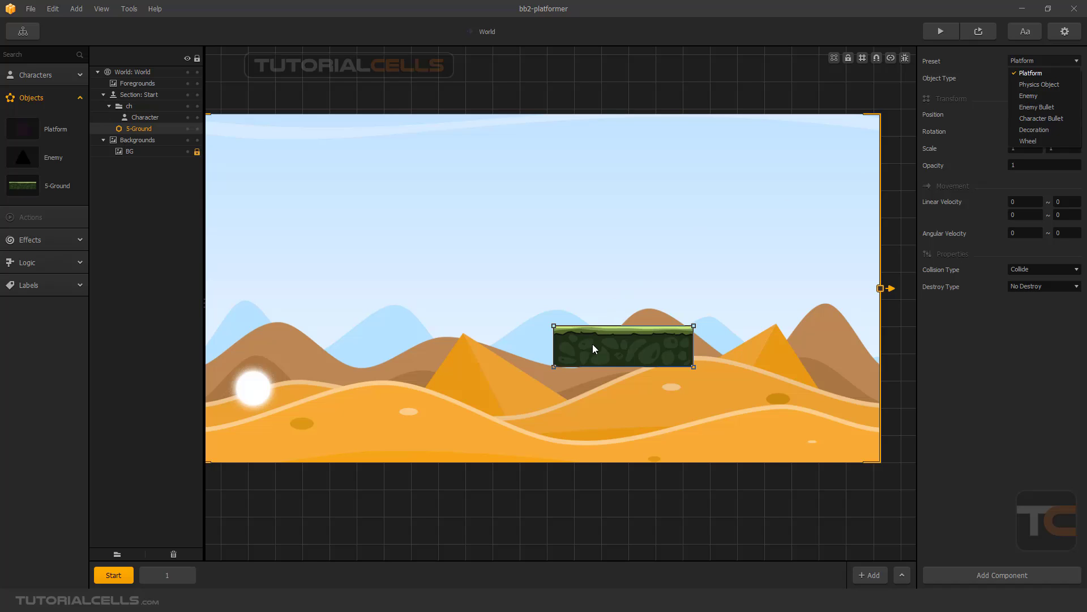
# Move the character right and slightly up, and lower the 5-Ground platform to about 743, 175
pyautogui.moveTo(593, 345); pyautogui.dragTo(581, 342)
pyautogui.moveTo(256, 382); pyautogui.dragTo(339, 364)
pyautogui.moveTo(582, 350); pyautogui.dragTo(568, 373)
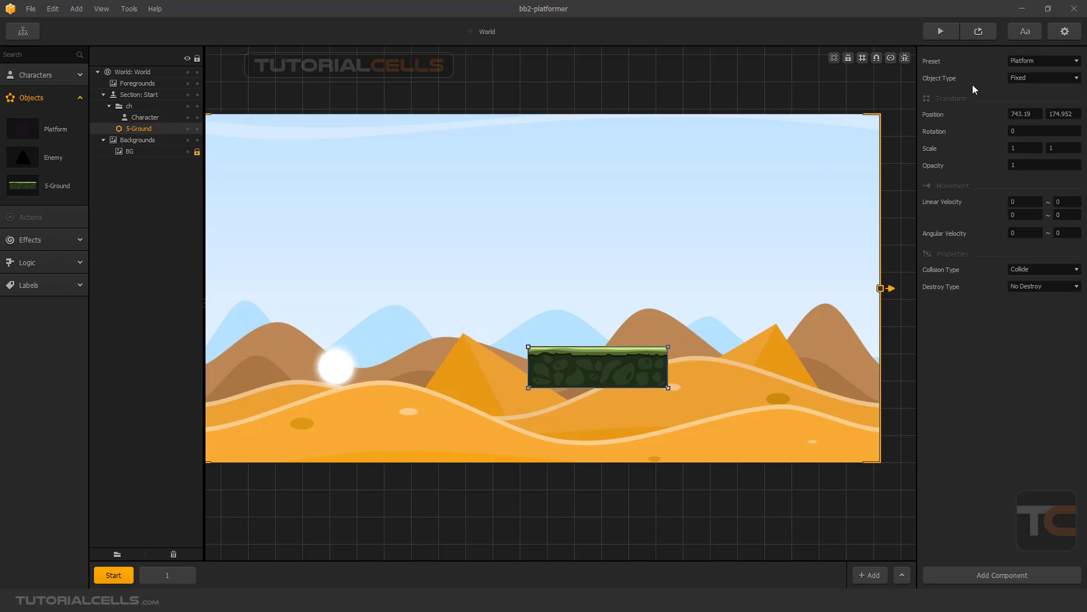
# Keep the 5-Ground block's preset as Platform and move it to the scene's lower-left corner at about 129, 38
pyautogui.click(1045, 61)
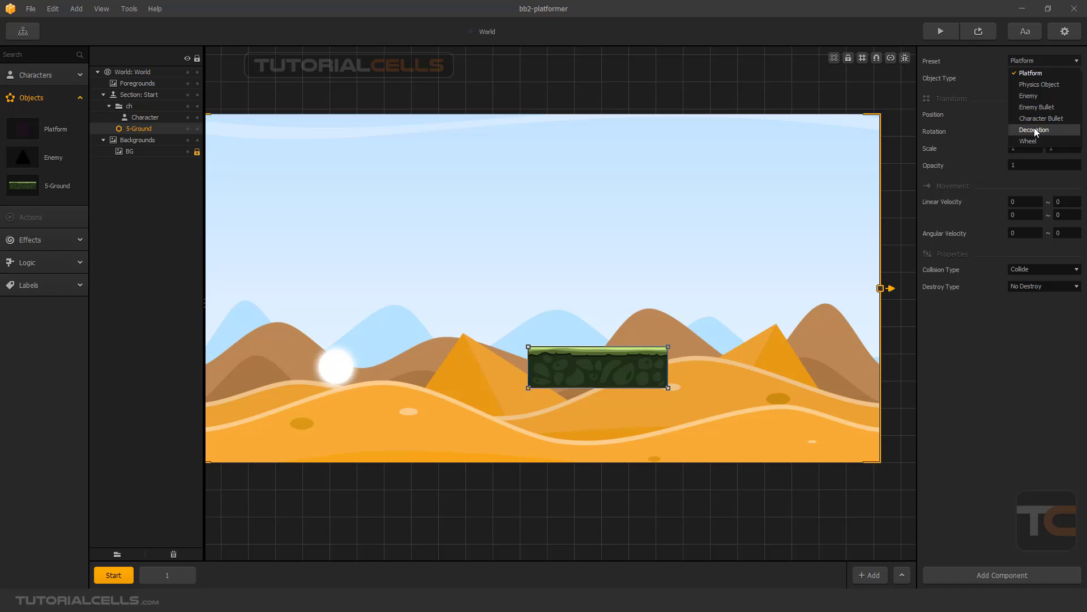
pyautogui.click(1027, 73)
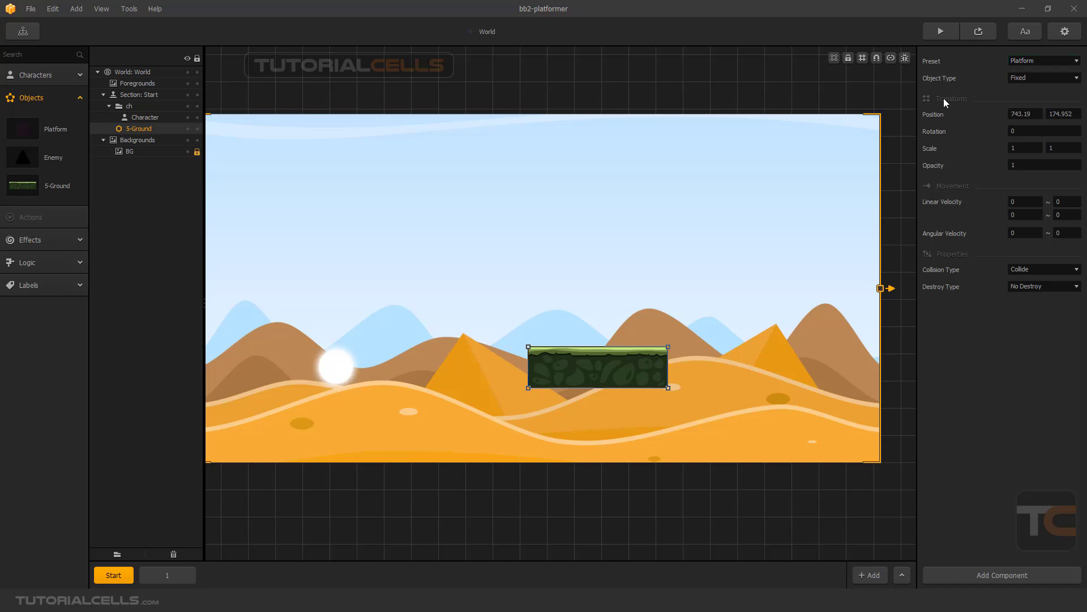
pyautogui.moveTo(616, 366); pyautogui.dragTo(304, 464)
pyautogui.scroll(-2, 335, 446)
pyautogui.moveTo(366, 419); pyautogui.dragTo(461, 402, button='middle')
pyautogui.moveTo(418, 414); pyautogui.dragTo(399, 393)
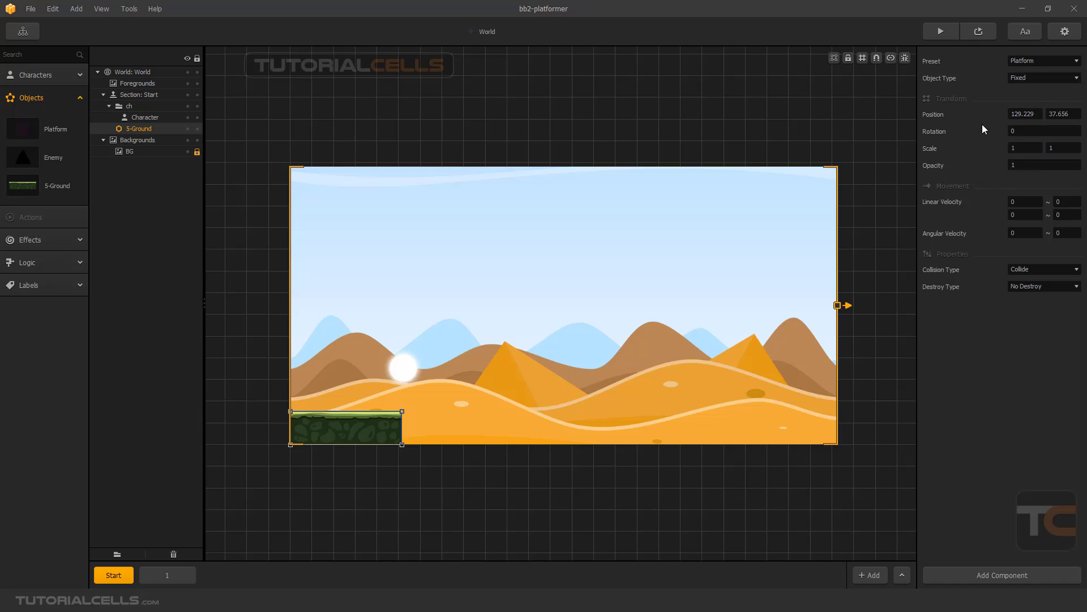
# Rename the 5-Ground object as Ground
pyautogui.click(60, 196)
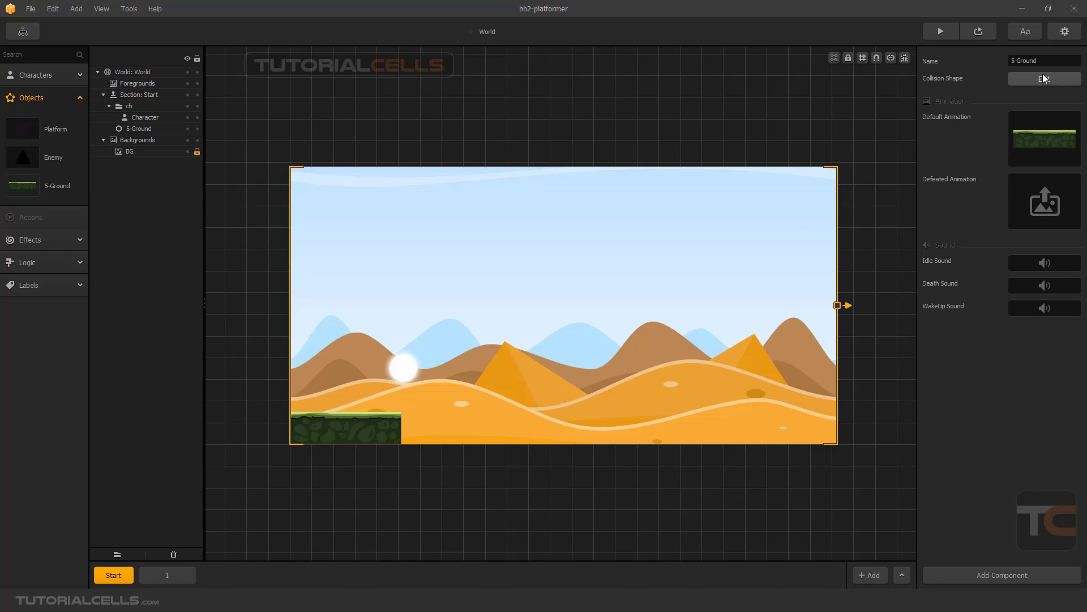
pyautogui.click(1019, 61)
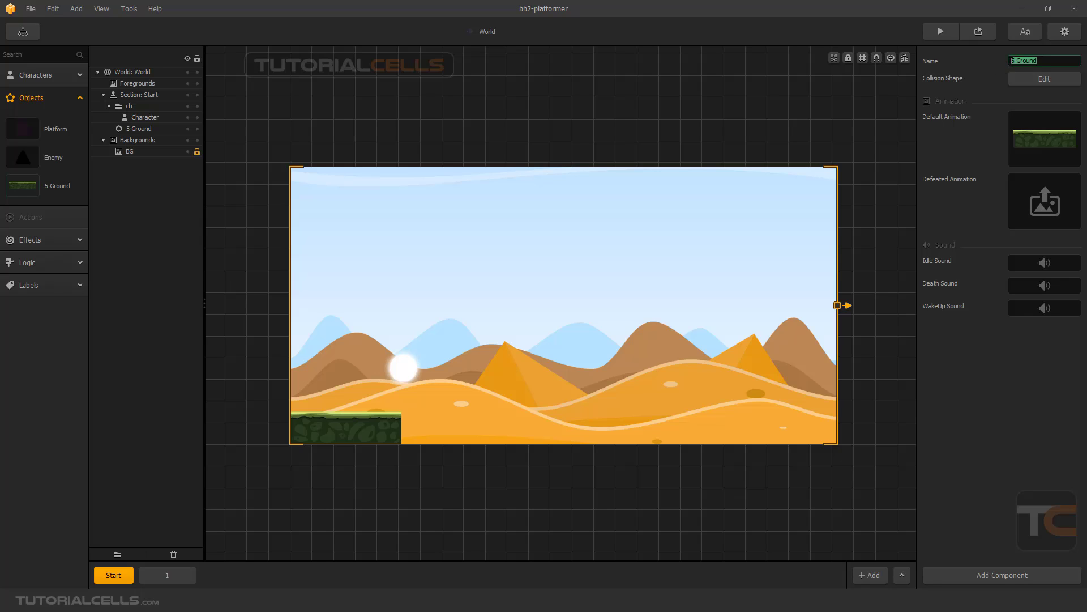
pyautogui.click(1010, 61)
pyautogui.moveTo(1017, 61); pyautogui.dragTo(1005, 61)
pyautogui.press('Return')
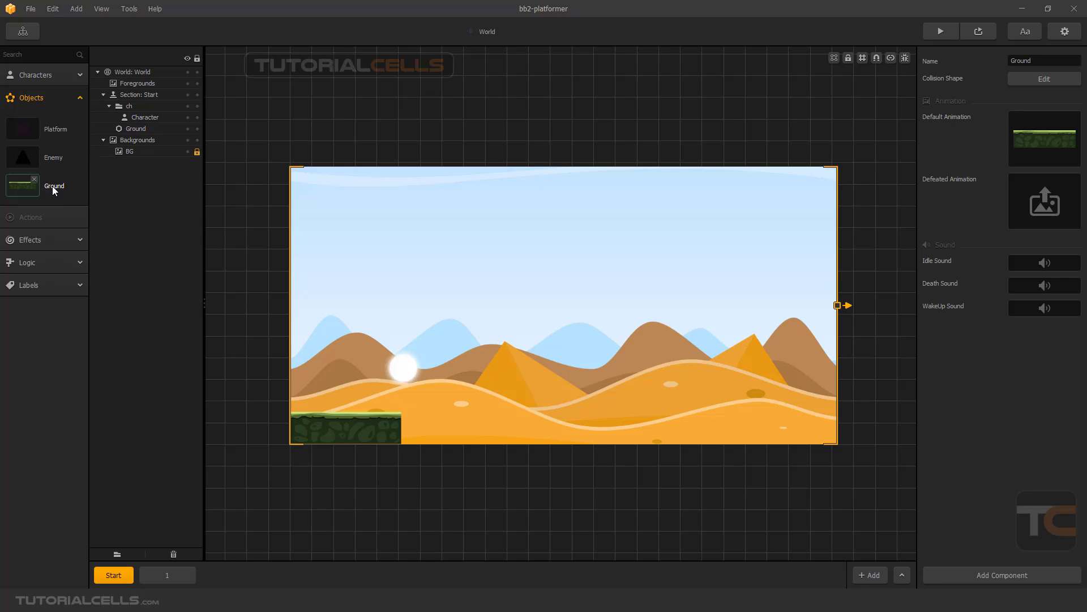
# Move the Ground block from the scene's lower-left corner up to mid-scene, at about 618, 313
pyautogui.click(337, 416)
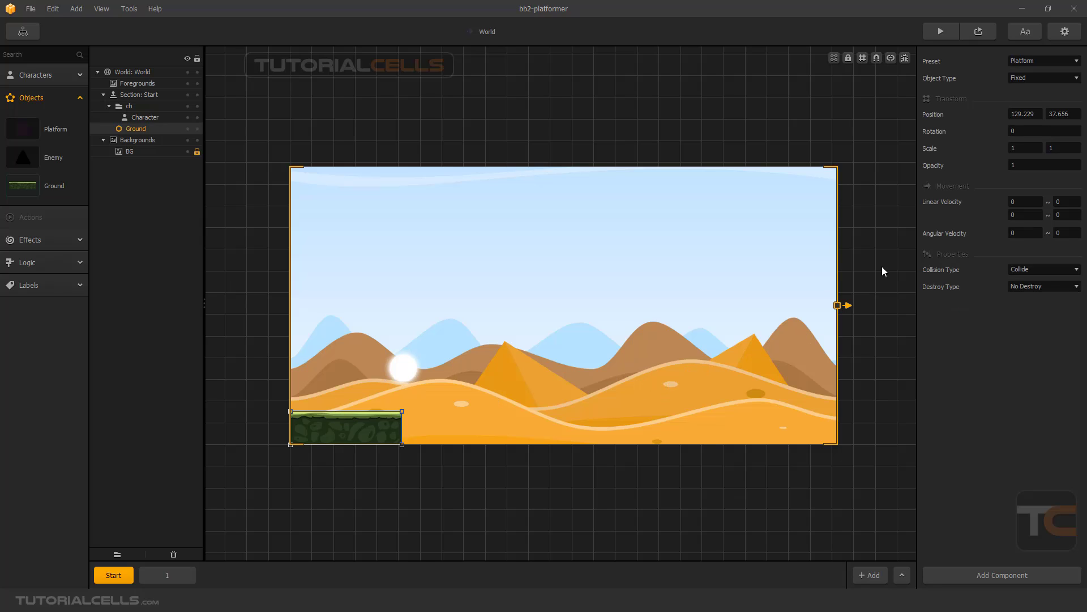
pyautogui.click(63, 193)
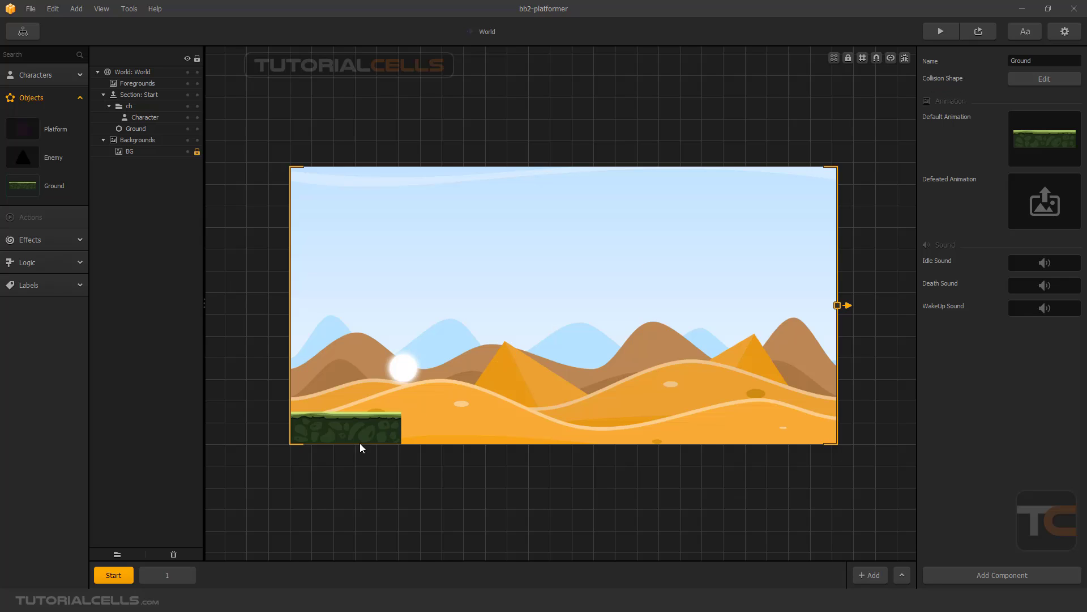
pyautogui.moveTo(362, 434); pyautogui.dragTo(593, 313)
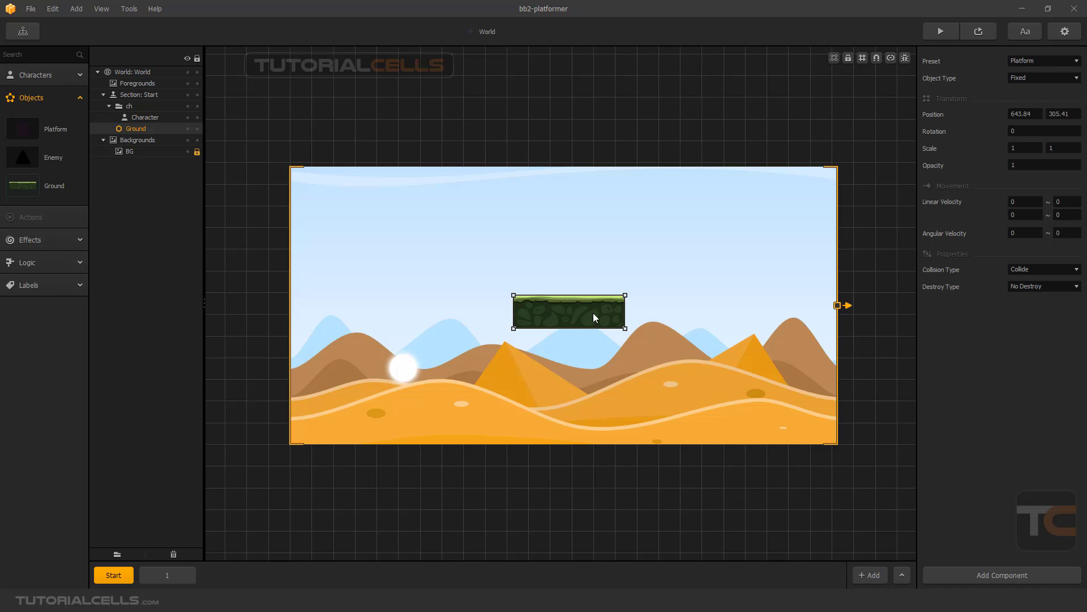
pyautogui.moveTo(597, 315); pyautogui.dragTo(586, 311)
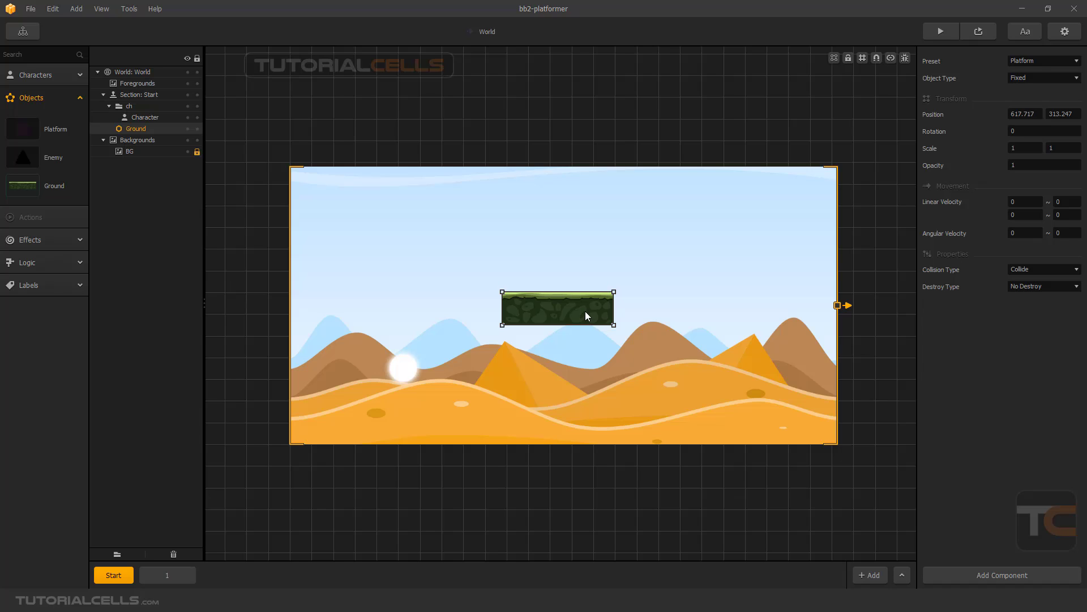
# Try duplicating the Ground block twice to its right
pyautogui.hotkey('ctrl', 'd')
pyautogui.hotkey('ctrl', 'd')
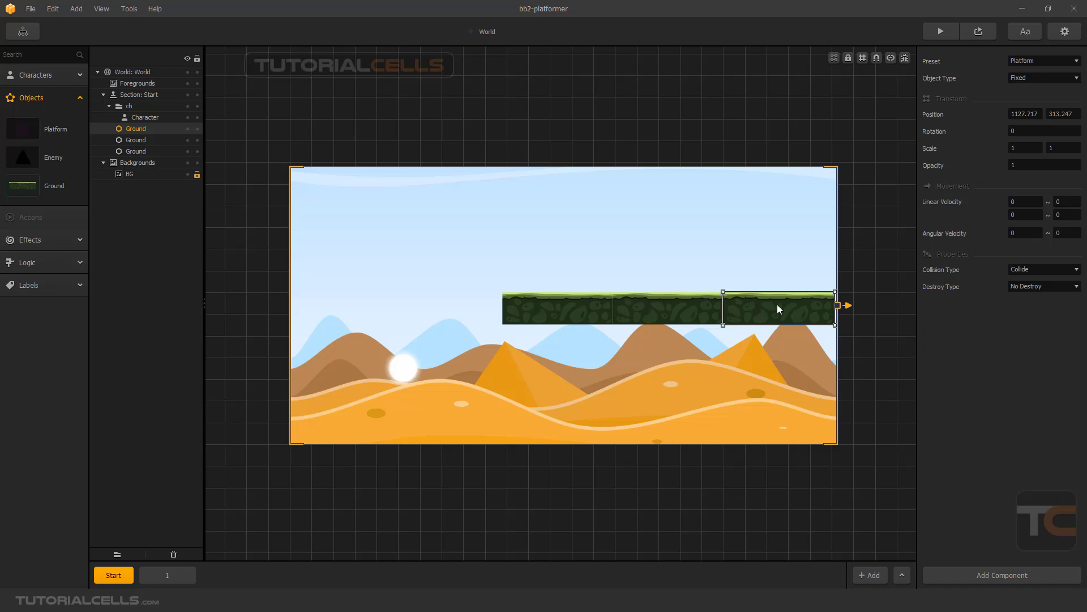
pyautogui.hotkey('ctrl', 'z')
pyautogui.hotkey('ctrl', 'z')
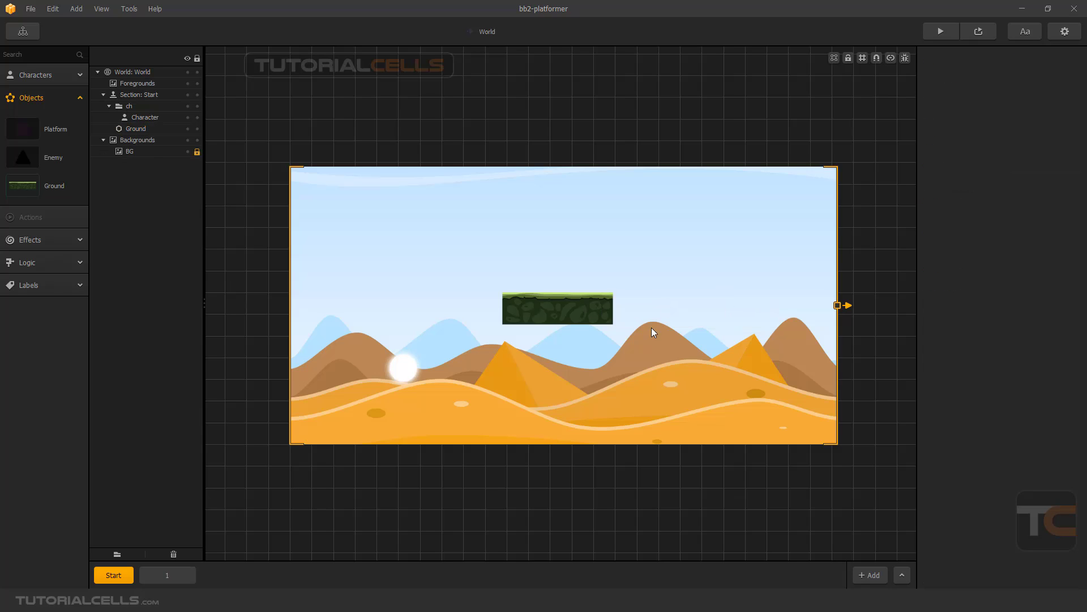
# Duplicate the mid-scene Ground block twice to its left and twice upward
pyautogui.click(589, 311)
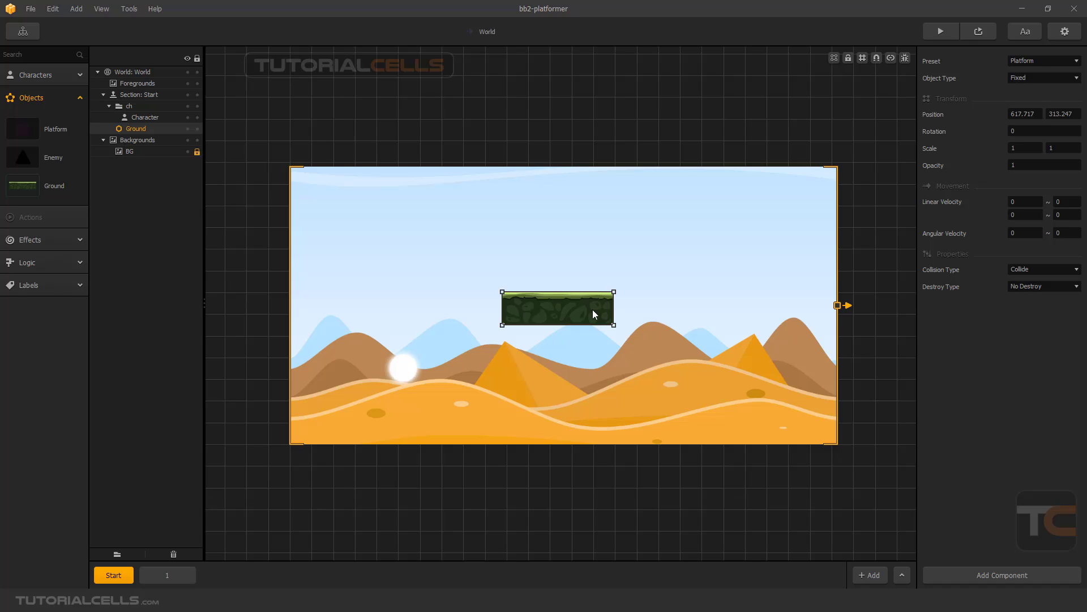
pyautogui.hotkey('ctrl', 'd')
pyautogui.hotkey('ctrl', 'd')
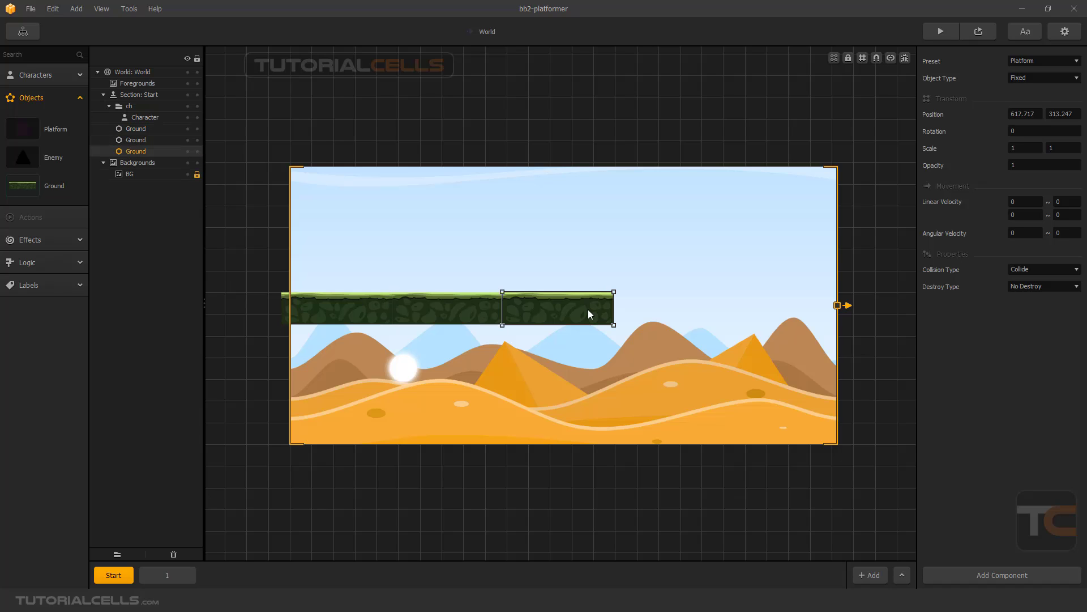
pyautogui.hotkey('ctrl', 'd')
pyautogui.hotkey('ctrl', 'd')
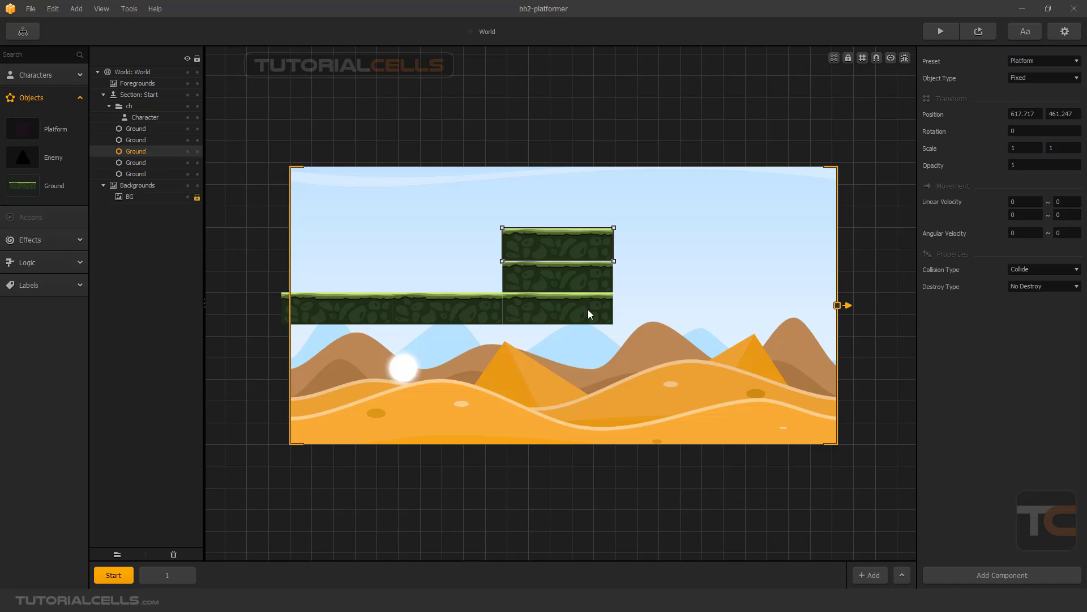
# Move the original Ground block to about 641, 291 and duplicate it twice downward
pyautogui.click(588, 310)
pyautogui.moveTo(569, 304)
pyautogui.mouseDown()
pyautogui.moveTo(566, 315)
pyautogui.moveTo(582, 314)
pyautogui.mouseUp()
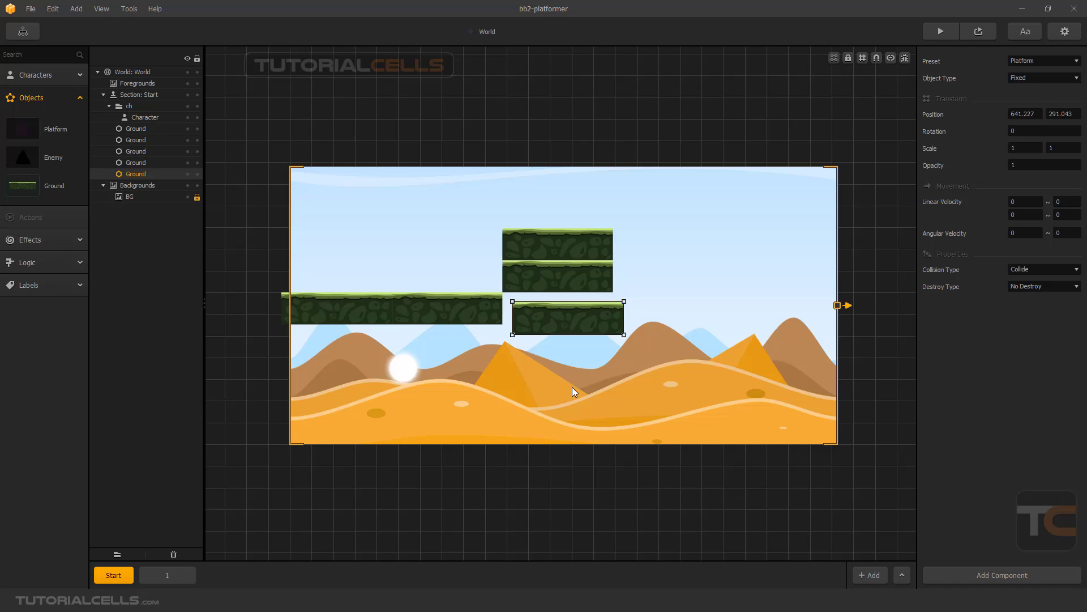
pyautogui.hotkey('ctrl', 'd')
pyautogui.hotkey('ctrl', 'd')
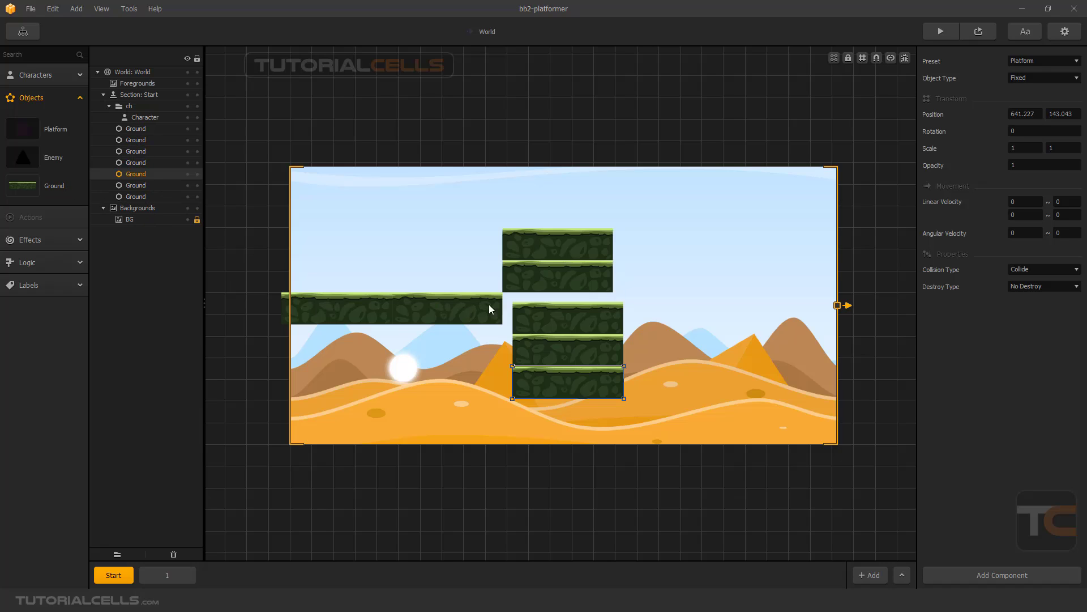
# Delete all seven Ground blocks from the Start section
pyautogui.click(143, 129)
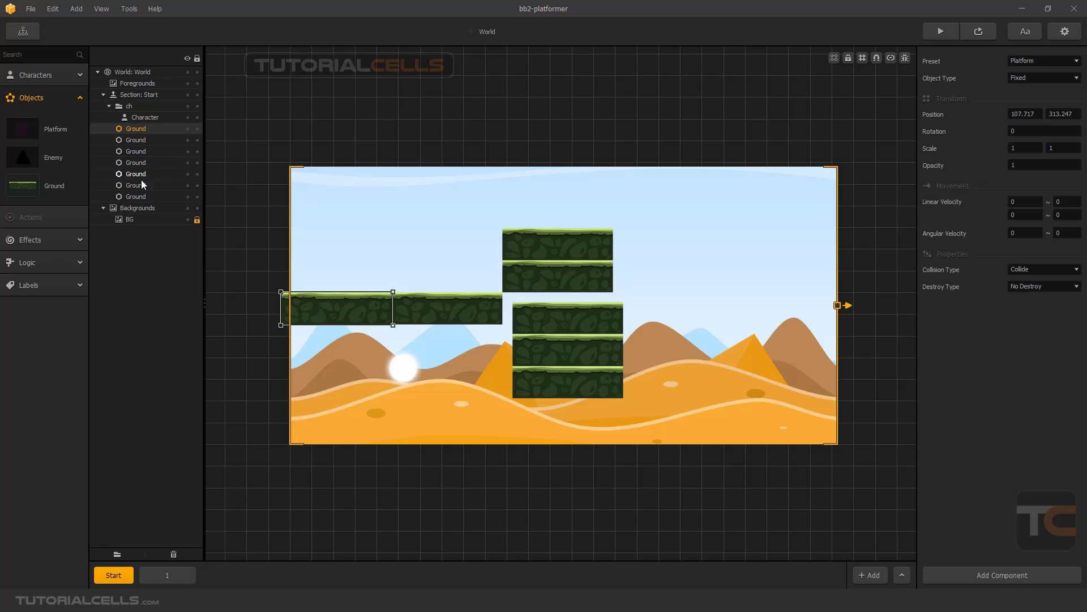
pyautogui.click(144, 199)
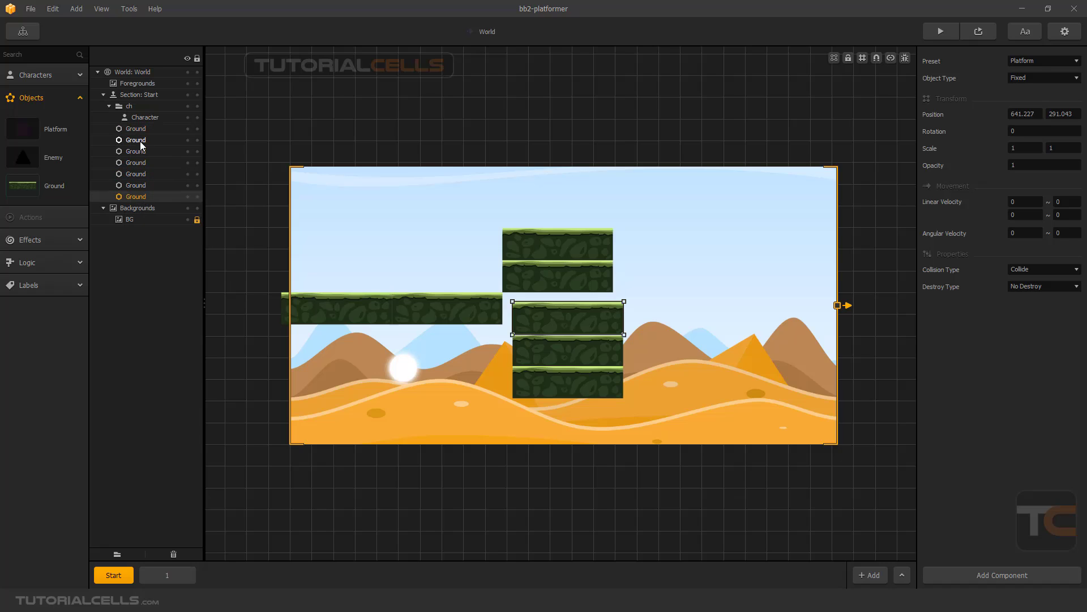
pyautogui.keyDown('ctrl'); pyautogui.click(141, 129); pyautogui.keyUp('ctrl')
pyautogui.keyDown('ctrl'); pyautogui.click(143, 185); pyautogui.keyUp('ctrl')
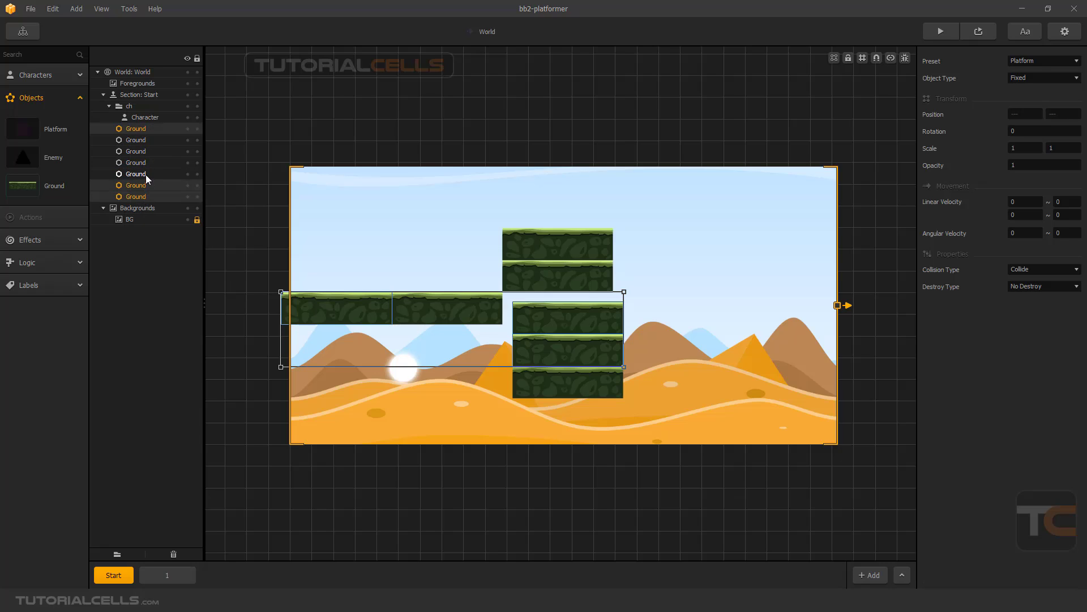
pyautogui.keyDown('ctrl'); pyautogui.click(145, 174); pyautogui.keyUp('ctrl')
pyautogui.keyDown('ctrl'); pyautogui.click(144, 162); pyautogui.keyUp('ctrl')
pyautogui.keyDown('ctrl'); pyautogui.click(144, 151); pyautogui.keyUp('ctrl')
pyautogui.keyDown('ctrl'); pyautogui.click(143, 140); pyautogui.keyUp('ctrl')
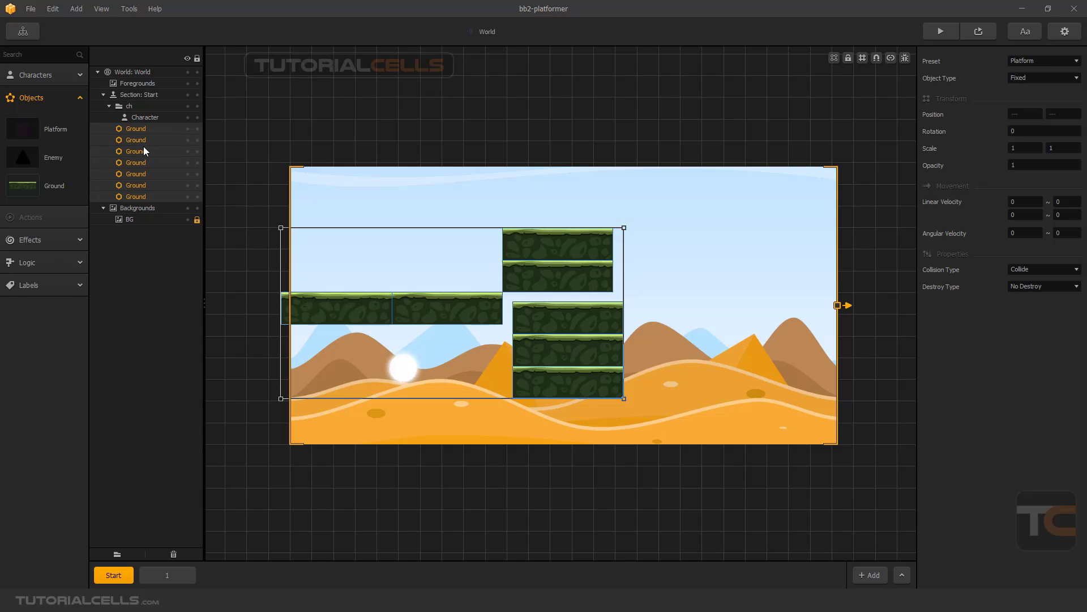
pyautogui.press('Delete')
# Place a new Ground block in the scene's lower-left corner at about 132, 40 and duplicate it four times to the right
pyautogui.moveTo(22, 185); pyautogui.dragTo(360, 436)
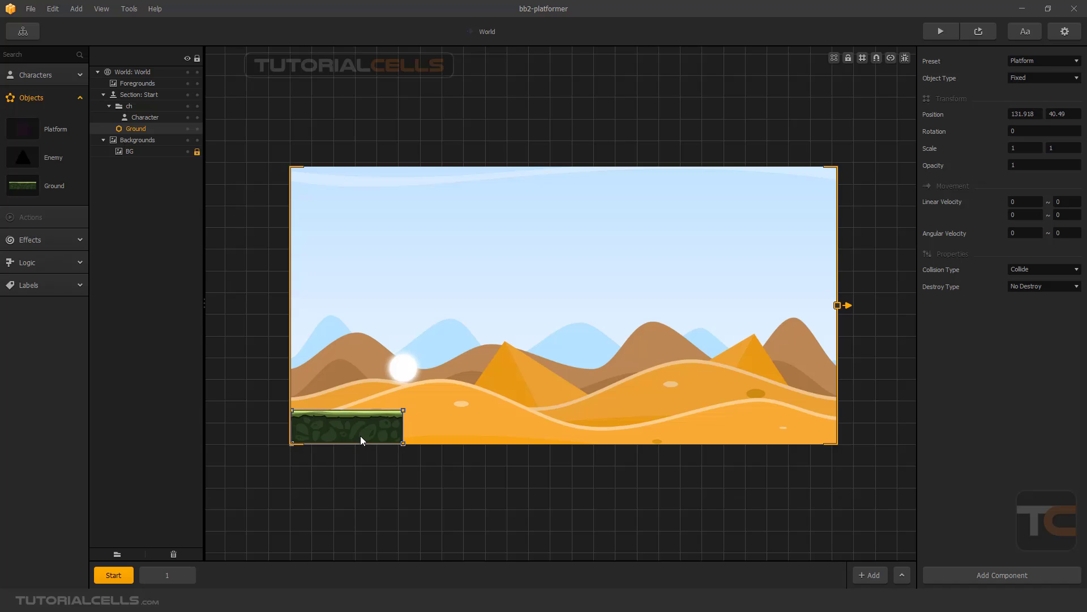
pyautogui.hotkey('ctrl', 'd')
pyautogui.hotkey('ctrl', 'd')
pyautogui.hotkey('ctrl', 'd')
pyautogui.hotkey('ctrl', 'd')
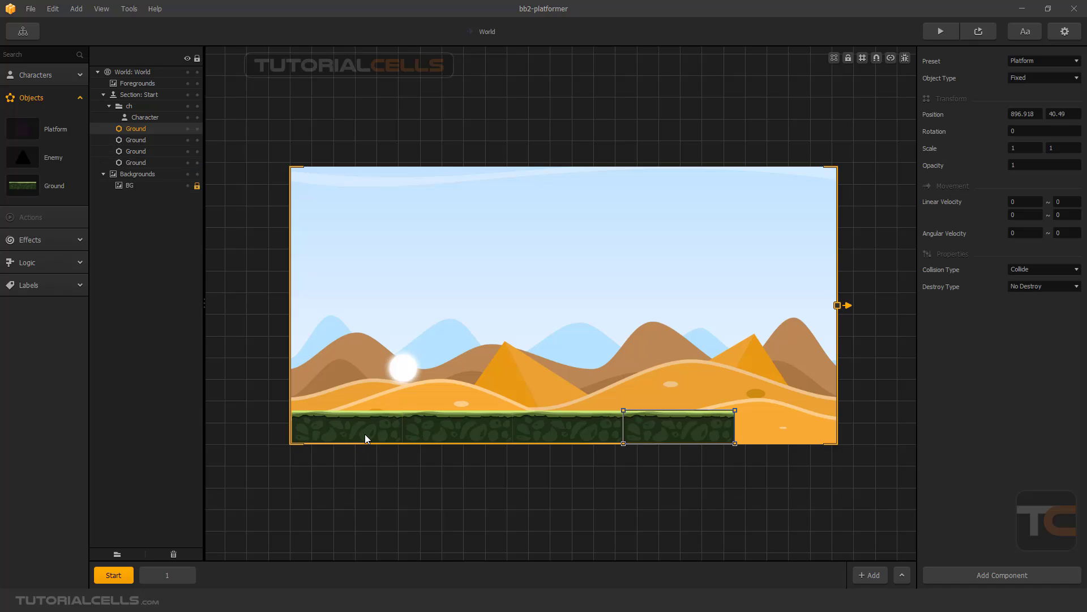
# Raise the character to about 218, 260 above the ground, and preview the level
pyautogui.scroll(-3, 587, 423)
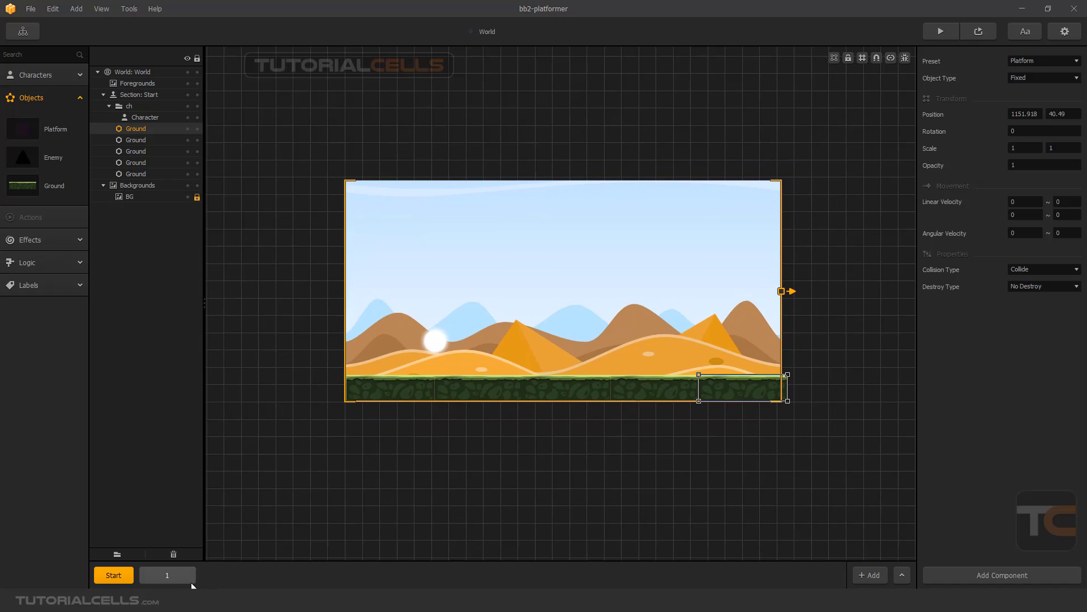
pyautogui.scroll(3, 554, 366)
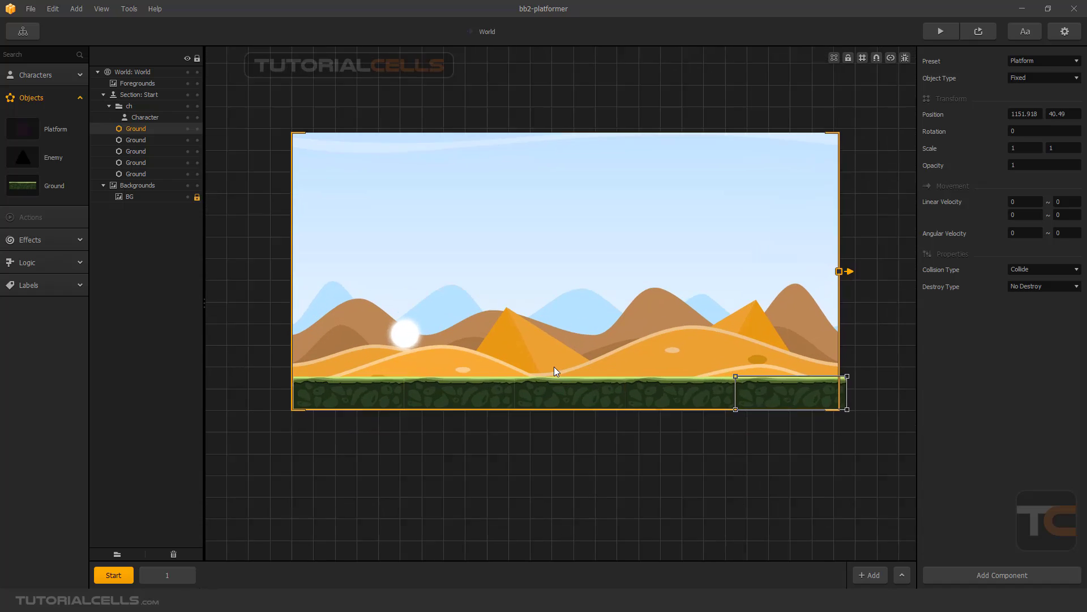
pyautogui.click(322, 335)
pyautogui.moveTo(323, 335); pyautogui.dragTo(354, 276)
pyautogui.scroll(-3, 684, 235)
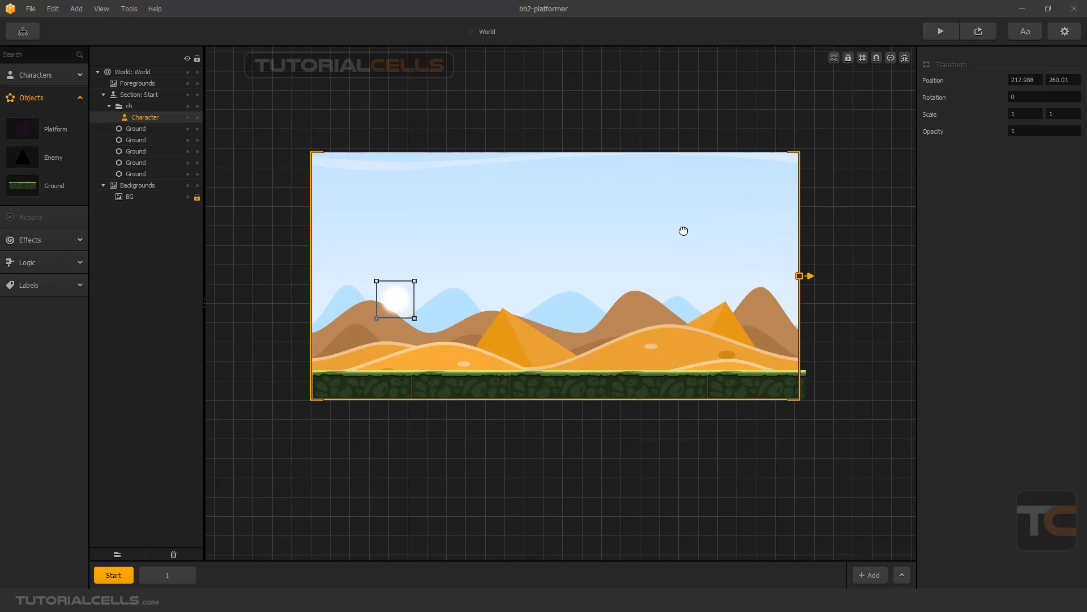
pyautogui.click(939, 31)
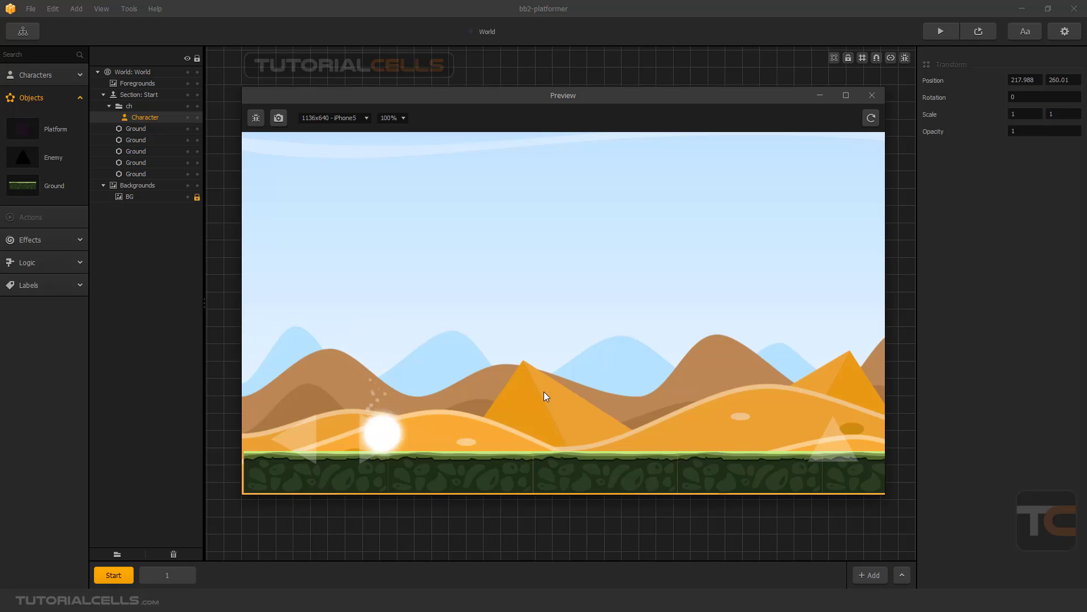
pyautogui.click(873, 95)
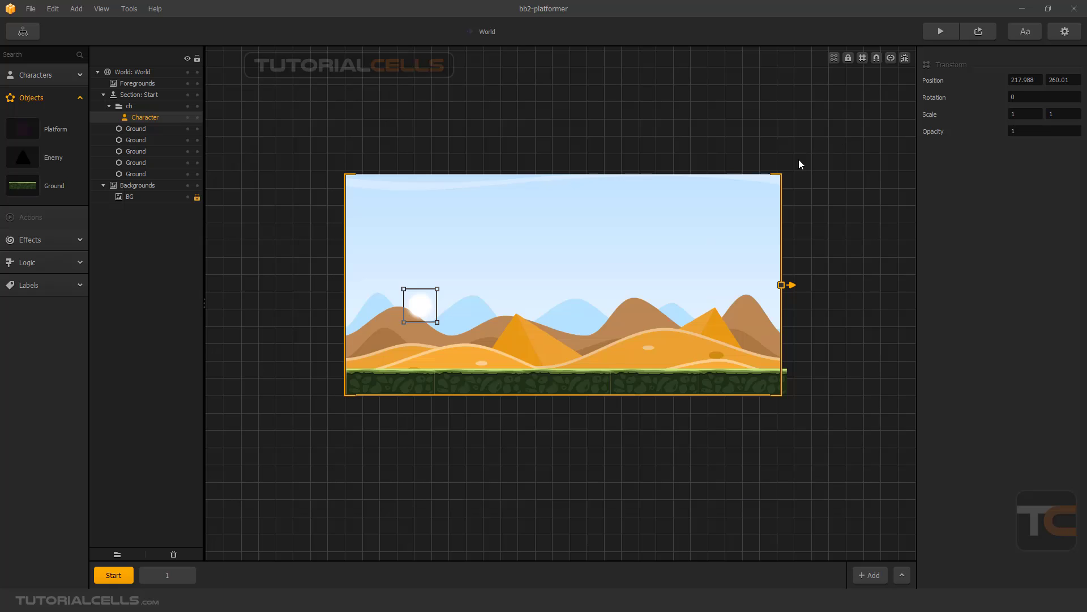
# Lower the character onto the ground at about 269, 109
pyautogui.scroll(2, 431, 356)
pyautogui.moveTo(410, 285); pyautogui.dragTo(440, 366)
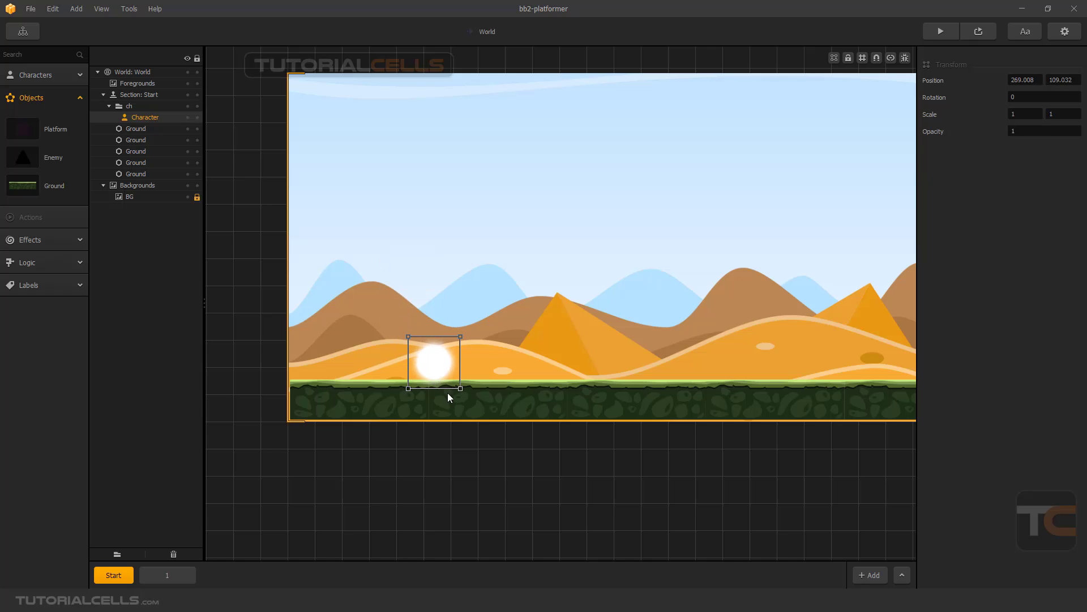
pyautogui.scroll(3, 447, 395)
pyautogui.scroll(1, 427, 358)
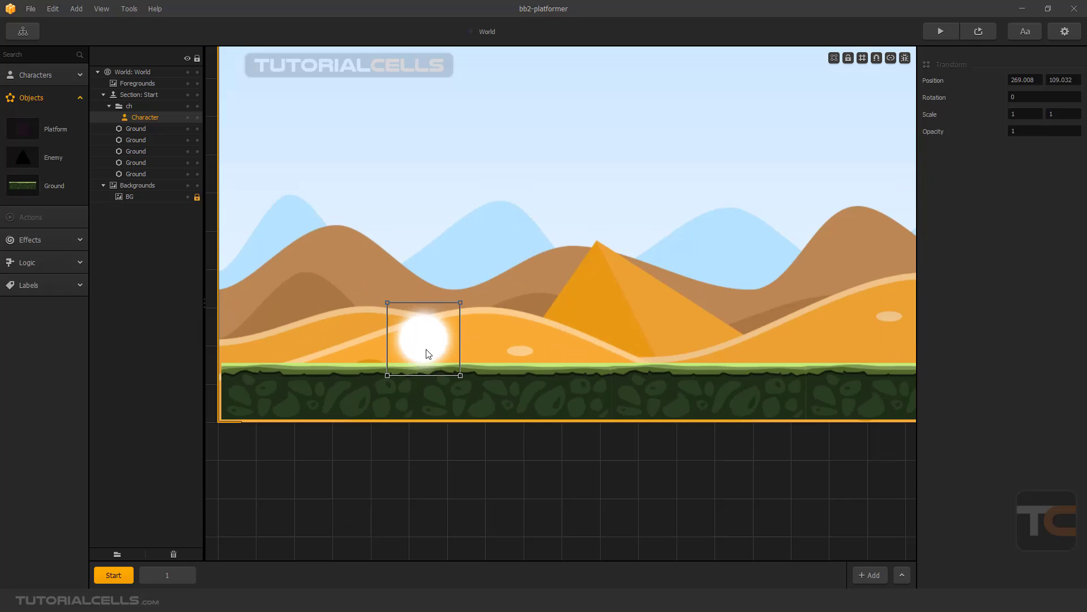
# Move the character up and left, above the ground, to about 163, 195
pyautogui.moveTo(428, 354); pyautogui.dragTo(358, 267)
pyautogui.scroll(-2, 553, 269)
pyautogui.scroll(-1, 550, 270)
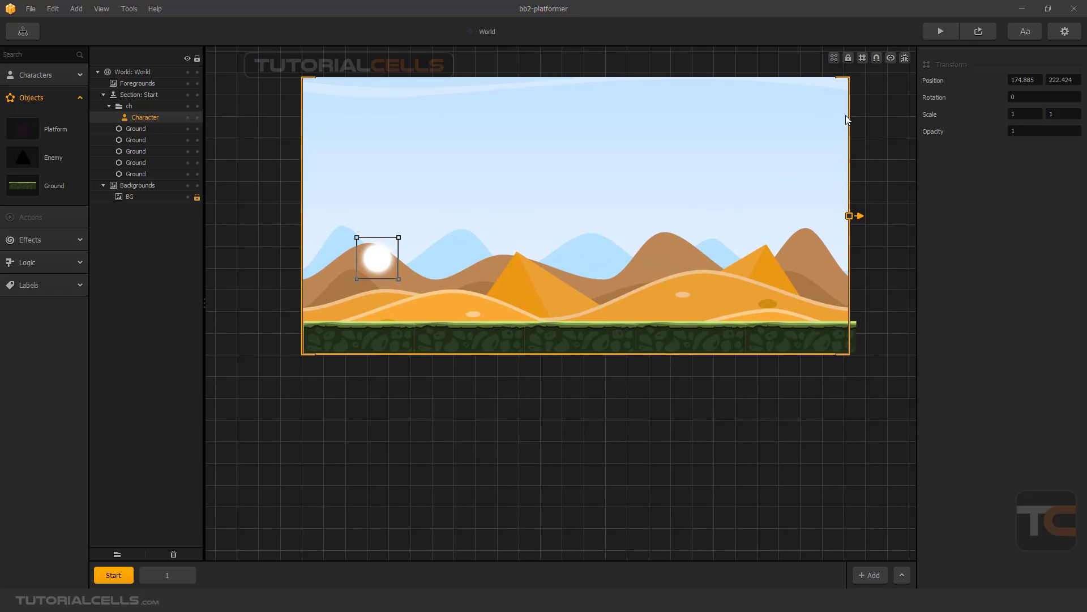
pyautogui.moveTo(786, 154); pyautogui.dragTo(763, 196, button='middle')
pyautogui.moveTo(61, 191)
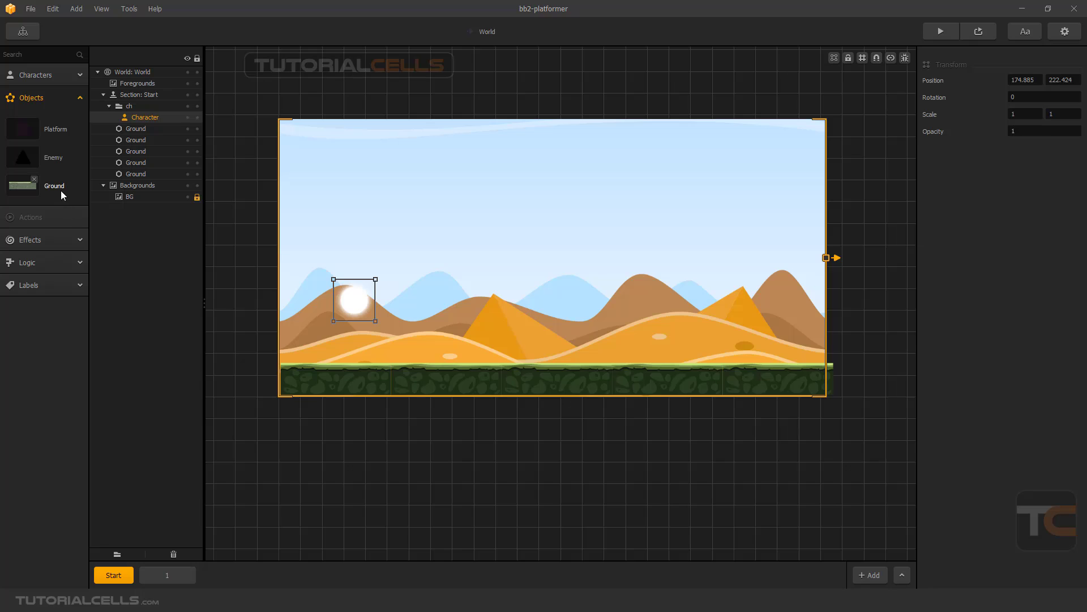
pyautogui.click(60, 189)
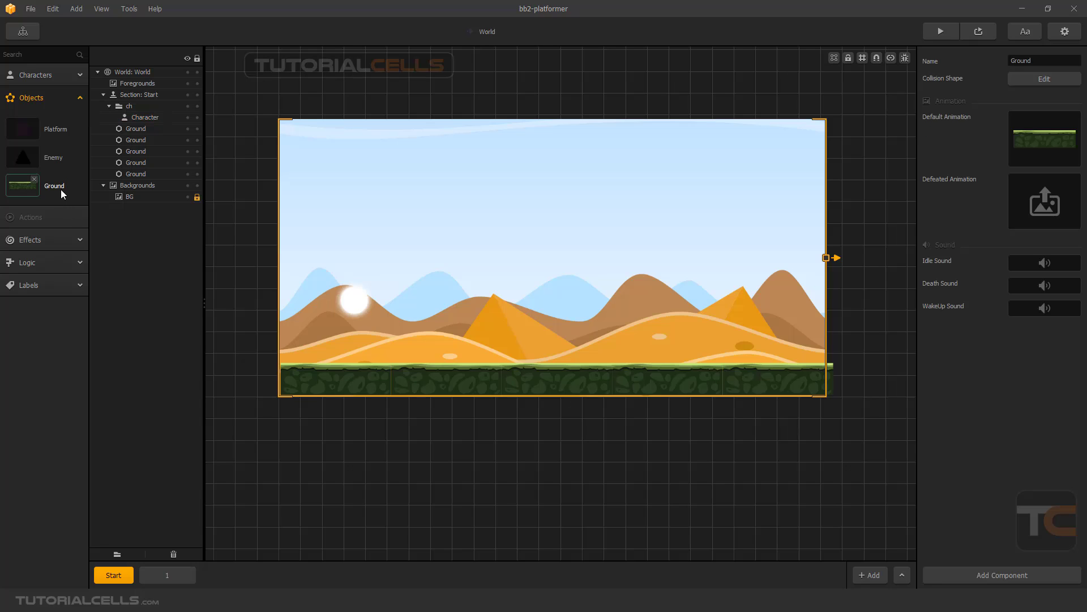
pyautogui.moveTo(363, 301); pyautogui.dragTo(358, 314)
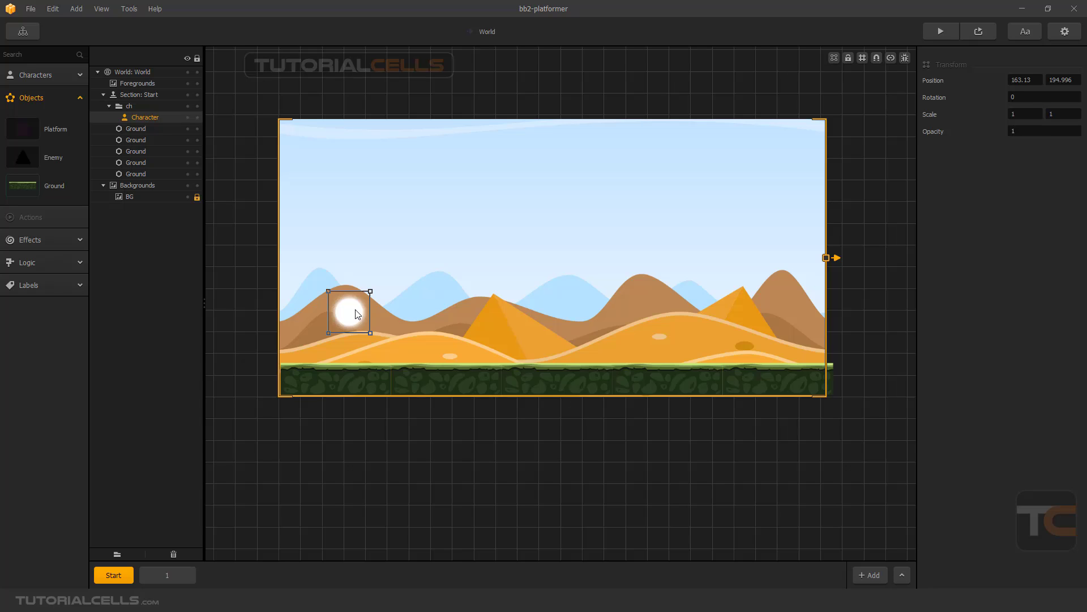
# Open the Ground object's collision shape for editing, then reposition and enlarge the Shape Editor window
pyautogui.click(73, 186)
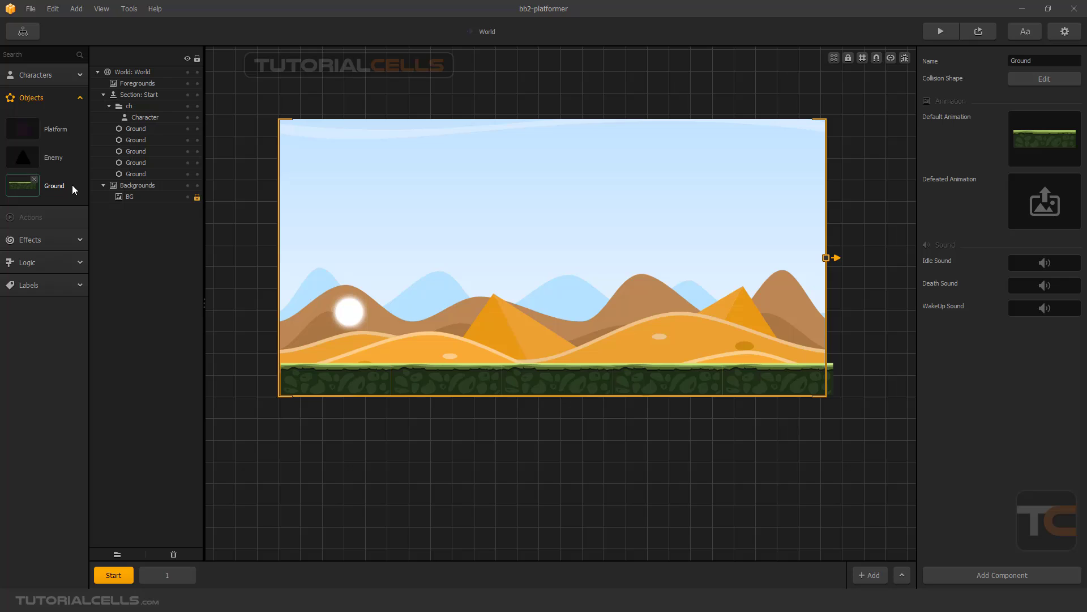
pyautogui.click(1019, 79)
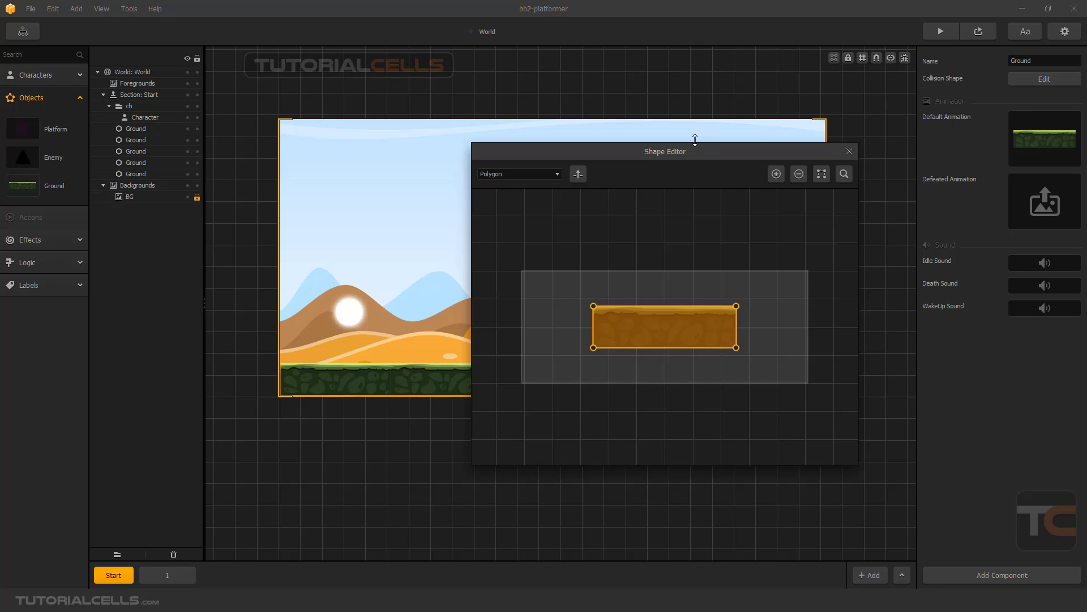
pyautogui.moveTo(705, 157); pyautogui.dragTo(657, 146)
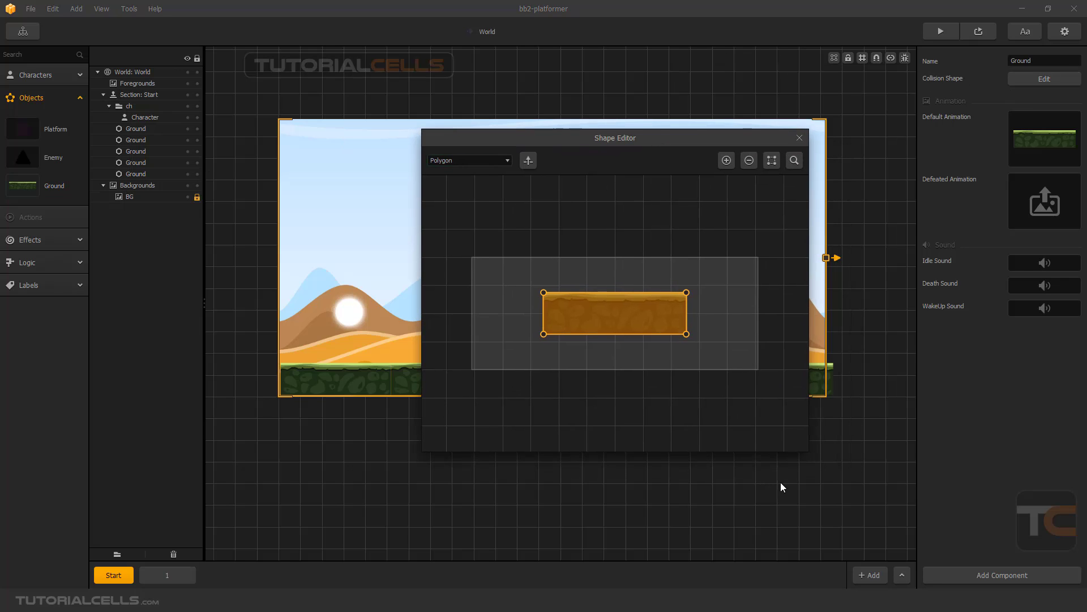
pyautogui.moveTo(808, 453); pyautogui.dragTo(852, 476)
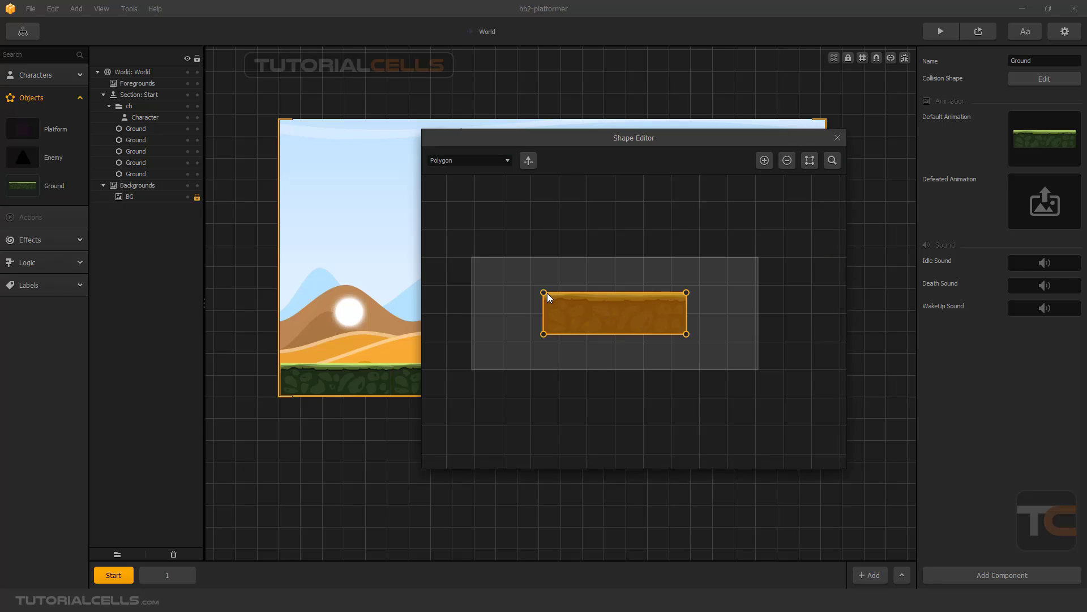
# Distort the Ground's collision polygon by pulling its corners inward and shifting the shape beneath the ground block
pyautogui.moveTo(544, 293); pyautogui.dragTo(574, 311)
pyautogui.moveTo(686, 293); pyautogui.dragTo(655, 304)
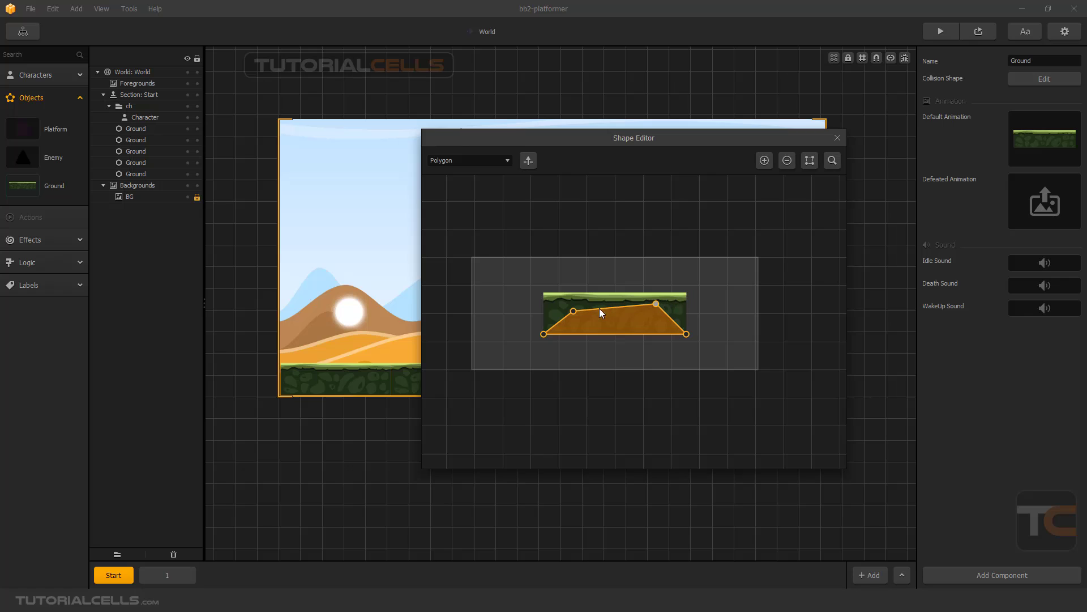
pyautogui.moveTo(573, 311)
pyautogui.mouseDown()
pyautogui.moveTo(542, 307)
pyautogui.moveTo(552, 309)
pyautogui.mouseUp()
pyautogui.moveTo(655, 304); pyautogui.dragTo(689, 307)
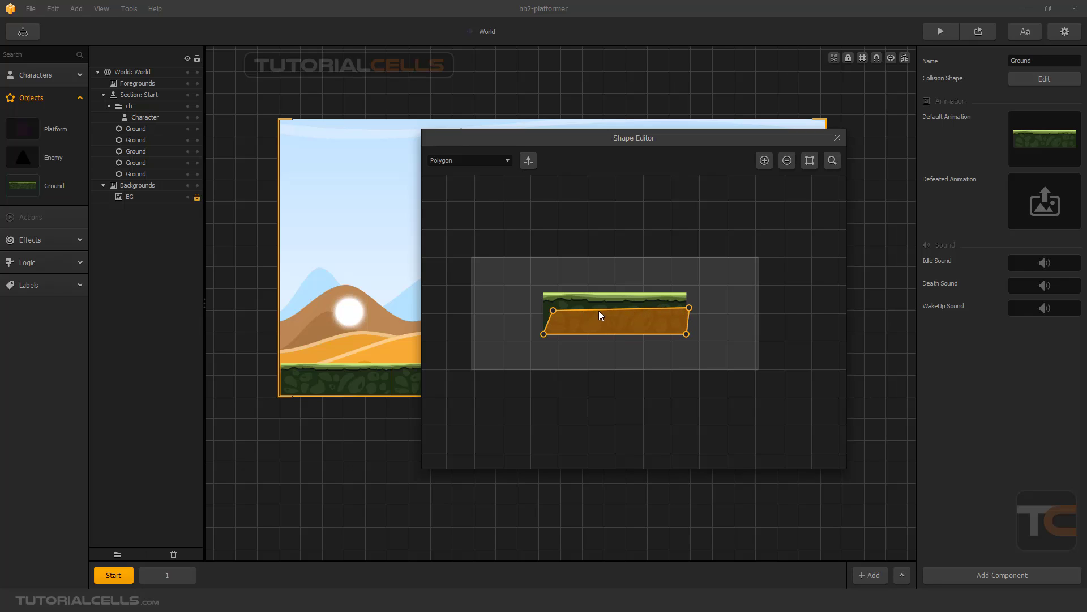
pyautogui.moveTo(543, 334); pyautogui.dragTo(547, 363)
pyautogui.moveTo(686, 335); pyautogui.dragTo(685, 358)
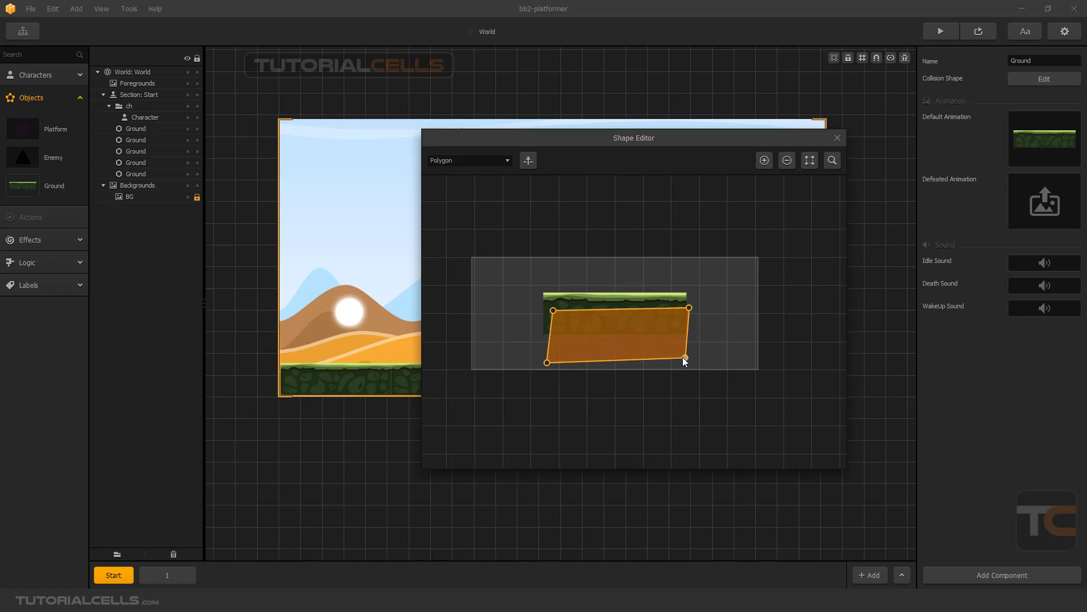
pyautogui.moveTo(689, 308); pyautogui.dragTo(687, 329)
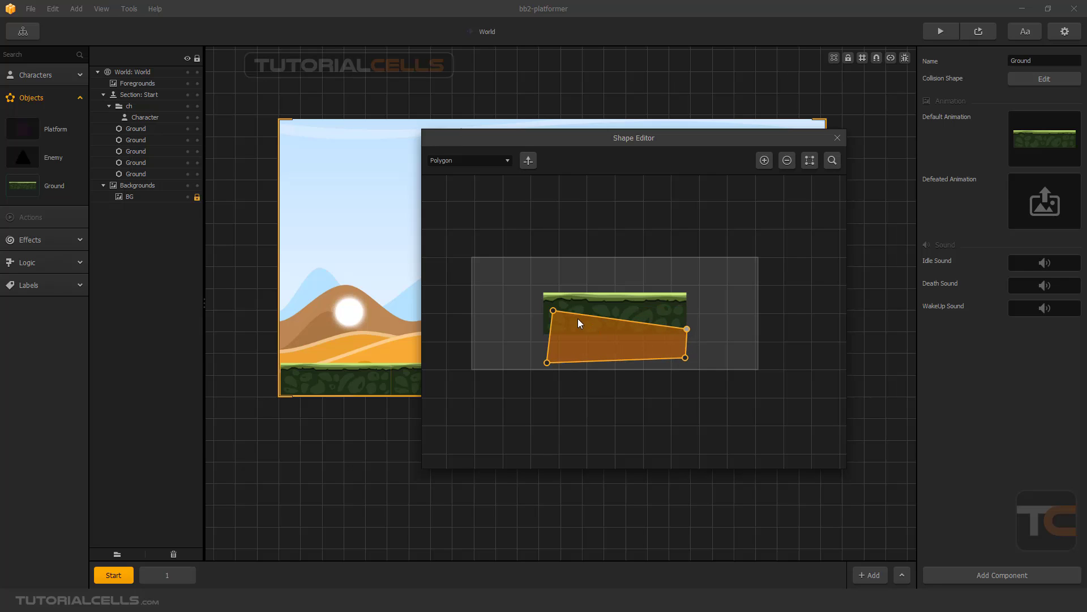
pyautogui.moveTo(554, 310); pyautogui.dragTo(561, 340)
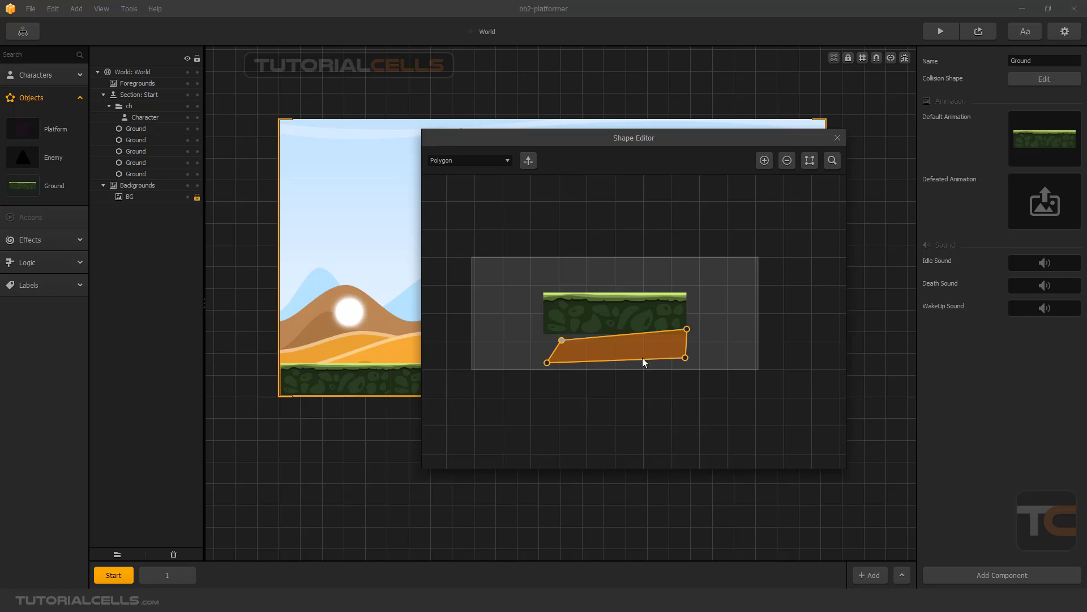
# Realign the four corners of the collision polygon with the corners of the ground block
pyautogui.moveTo(563, 342); pyautogui.dragTo(547, 295)
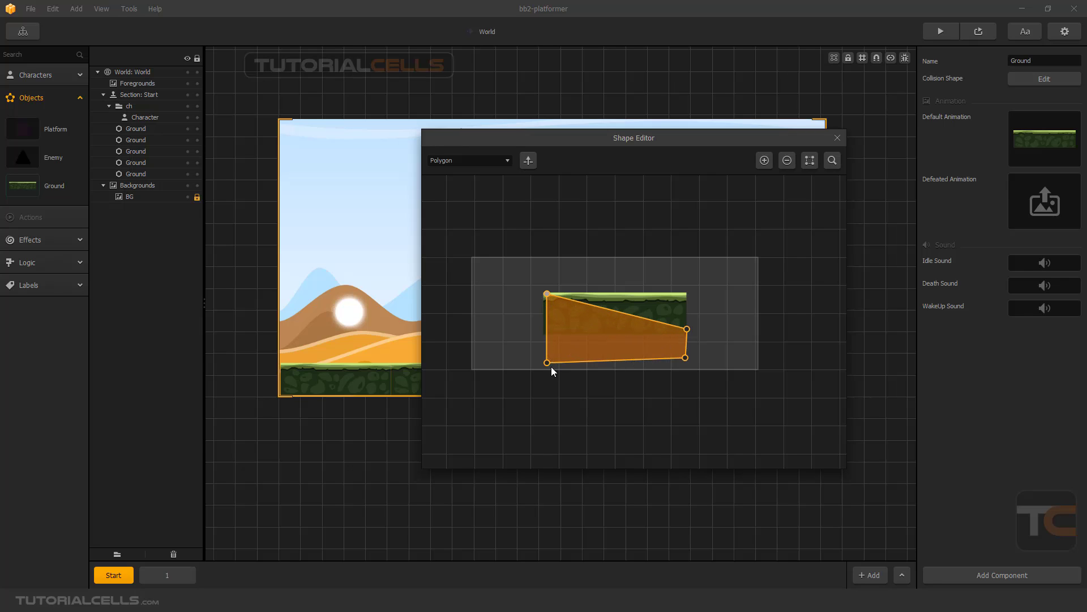
pyautogui.moveTo(547, 362); pyautogui.dragTo(545, 335)
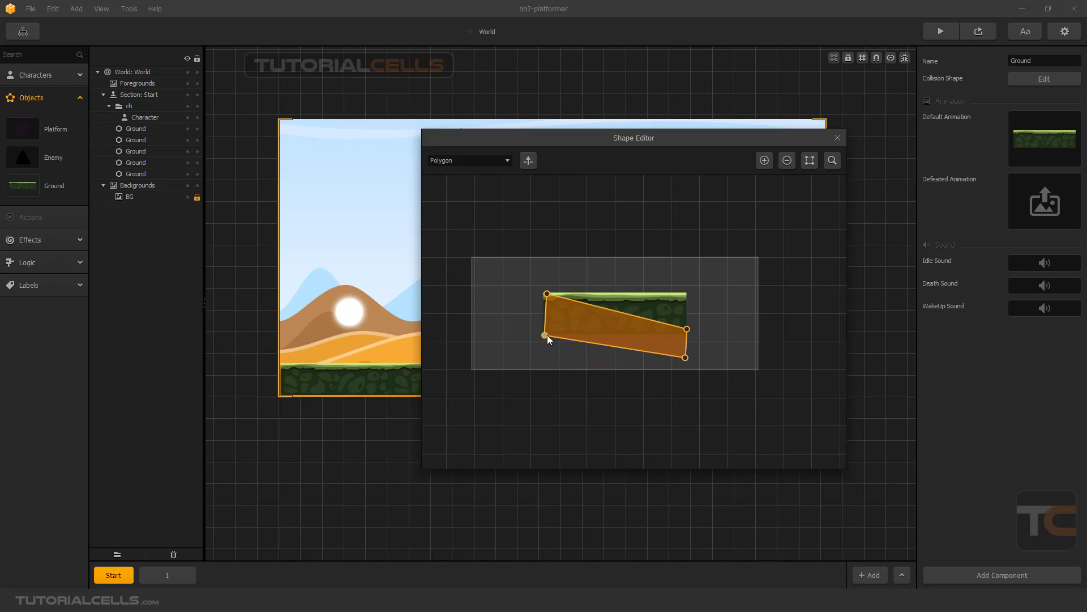
pyautogui.moveTo(687, 330); pyautogui.dragTo(686, 294)
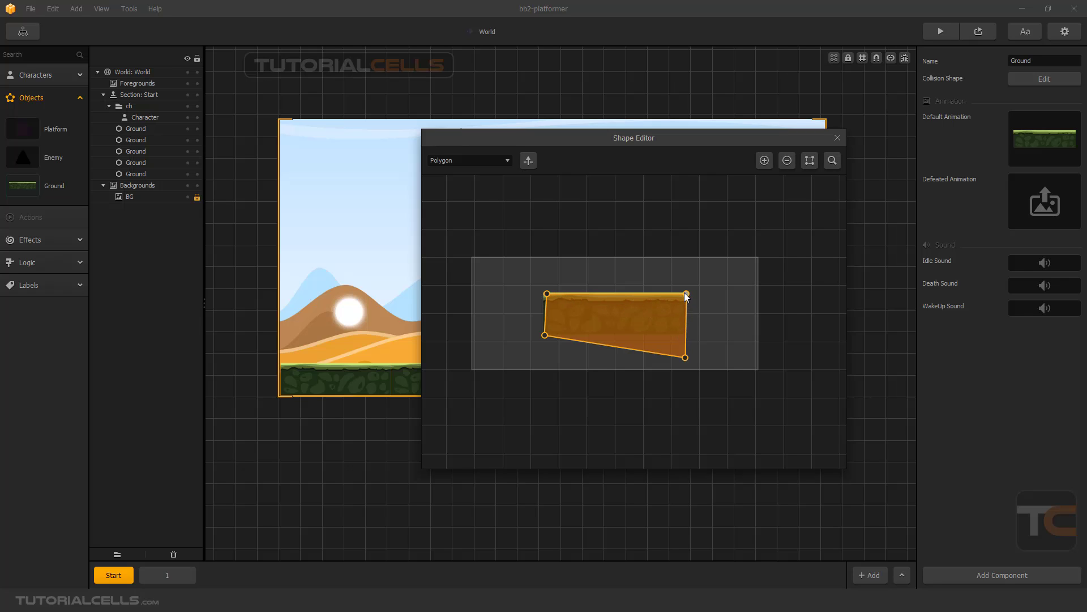
pyautogui.moveTo(685, 357); pyautogui.dragTo(684, 332)
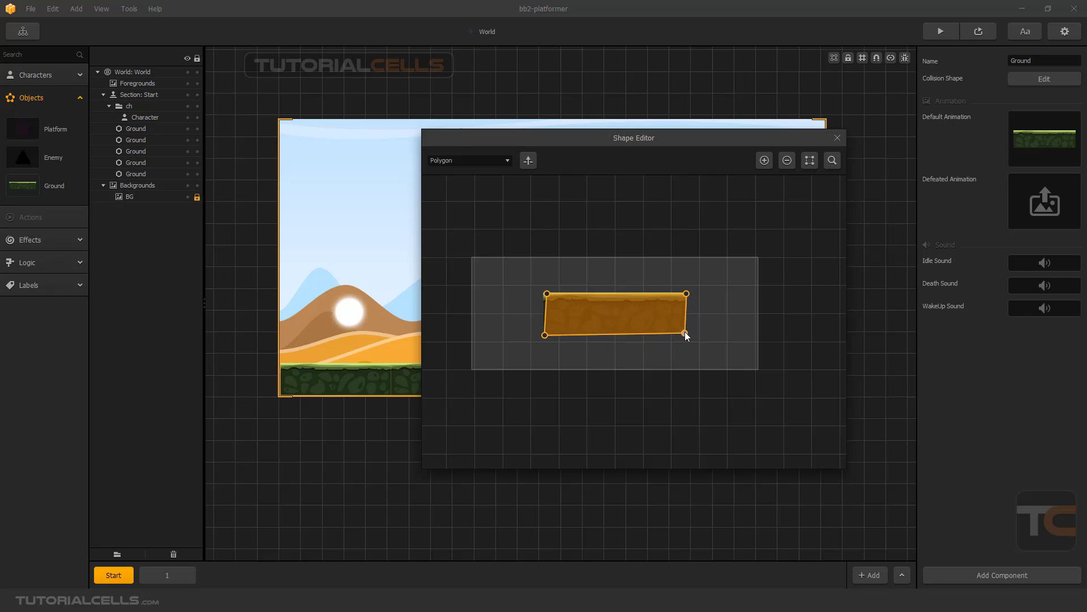
# Extend the collision polygon well above the grass, keep its lower corners on the block's bottom corners, and close the Shape Editor
pyautogui.moveTo(548, 294); pyautogui.dragTo(549, 275)
pyautogui.moveTo(686, 294); pyautogui.dragTo(687, 263)
pyautogui.moveTo(546, 276); pyautogui.dragTo(543, 263)
pyautogui.moveTo(685, 333); pyautogui.dragTo(687, 334)
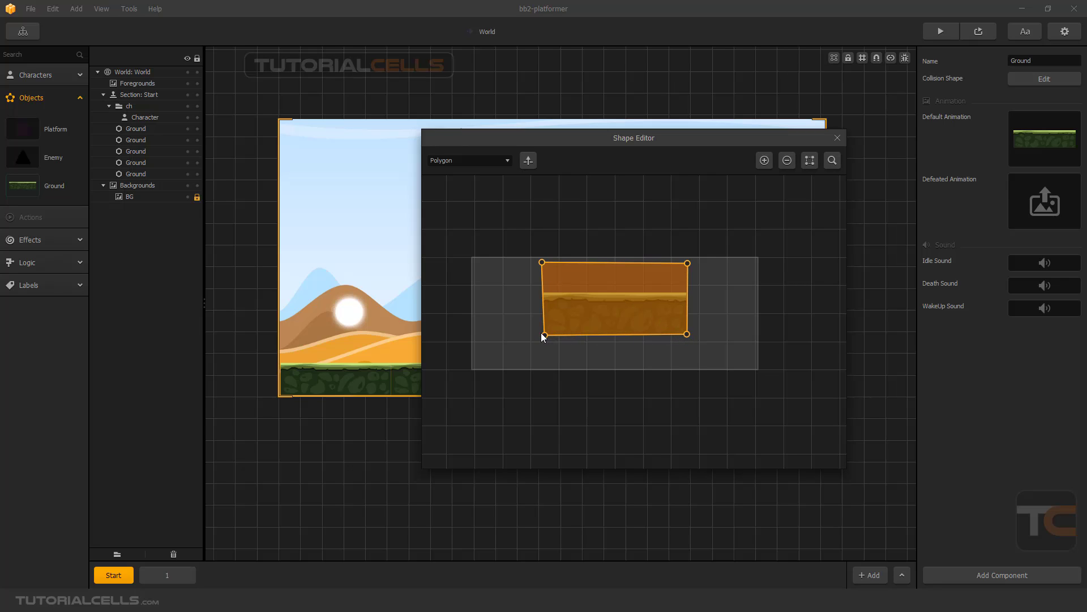
pyautogui.moveTo(544, 334); pyautogui.dragTo(542, 335)
pyautogui.click(837, 137)
# Toggle Debug Mode to examine the collision shapes of the ground and character in the scene
pyautogui.click(905, 58)
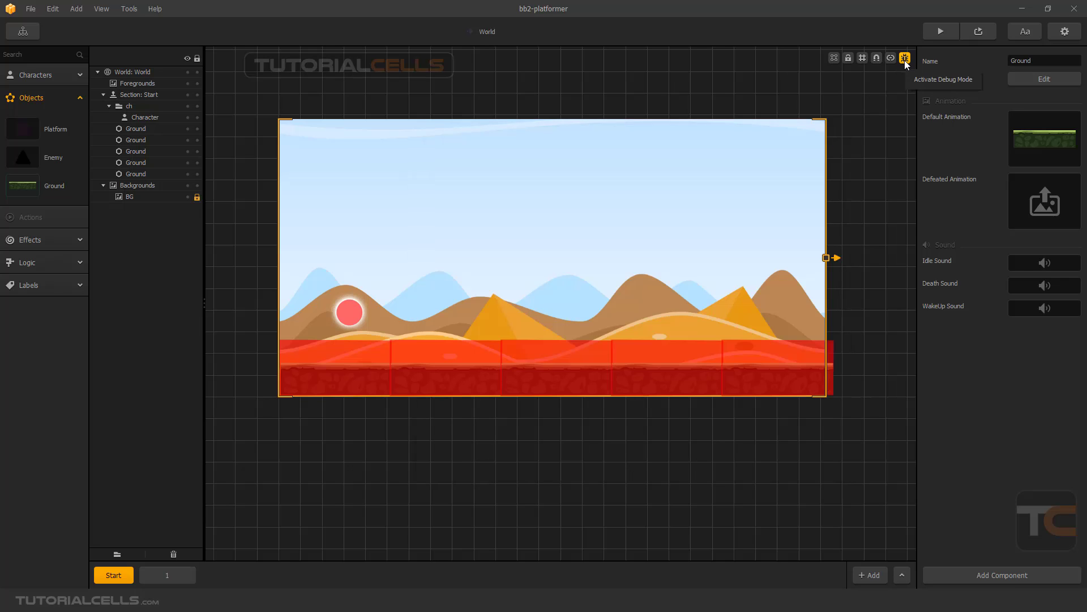
pyautogui.click(905, 60)
pyautogui.click(905, 60)
# Move the character to about 193, 215 above the ground, and test walking right on the raised collision shape in a preview
pyautogui.click(353, 314)
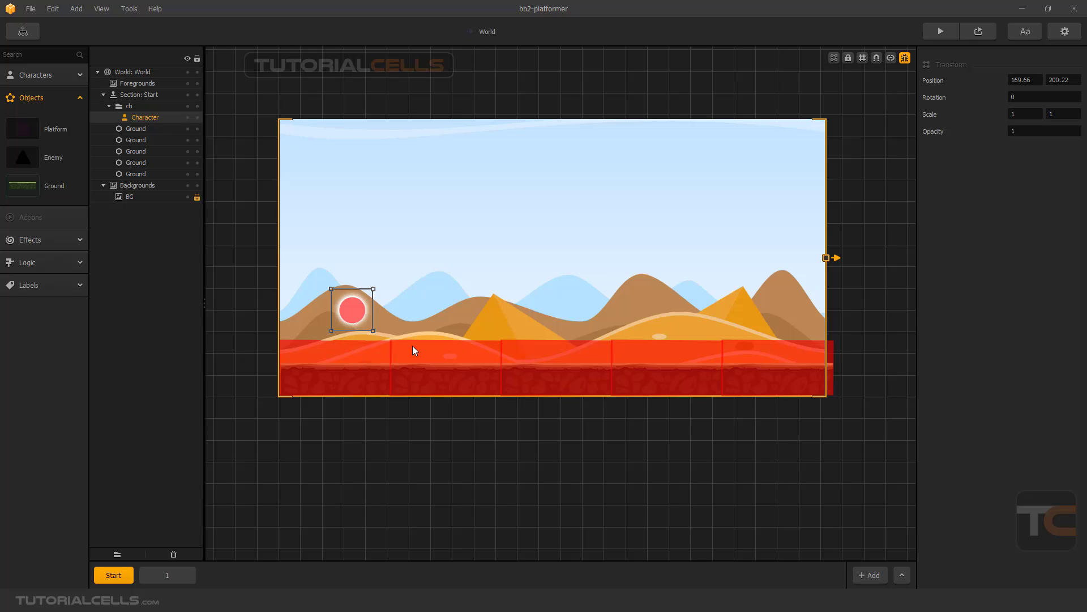
pyautogui.moveTo(352, 311)
pyautogui.mouseDown()
pyautogui.moveTo(355, 300)
pyautogui.moveTo(366, 323)
pyautogui.moveTo(397, 327)
pyautogui.moveTo(365, 288)
pyautogui.moveTo(363, 307)
pyautogui.mouseUp()
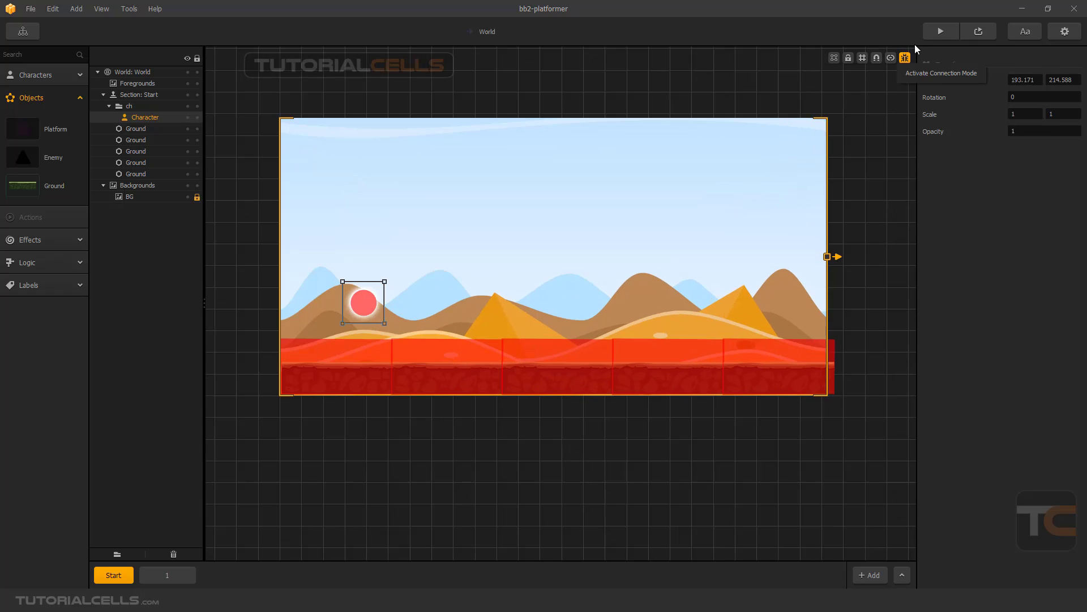
pyautogui.click(940, 31)
pyautogui.click(552, 385)
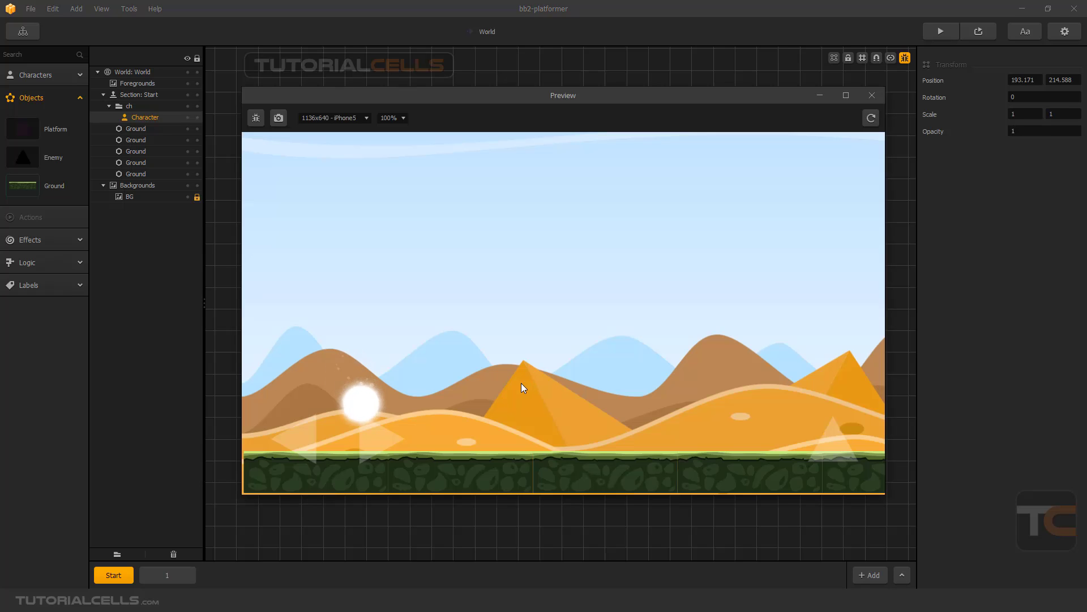
pyautogui.moveTo(381, 438); pyautogui.dragTo(379, 438)
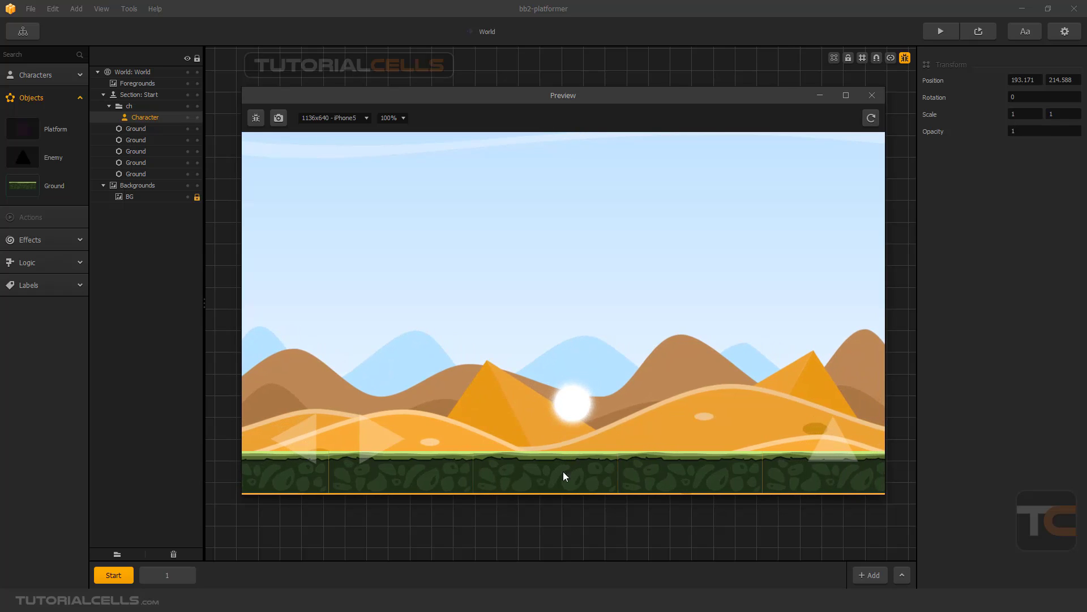
pyautogui.click(870, 96)
pyautogui.click(904, 58)
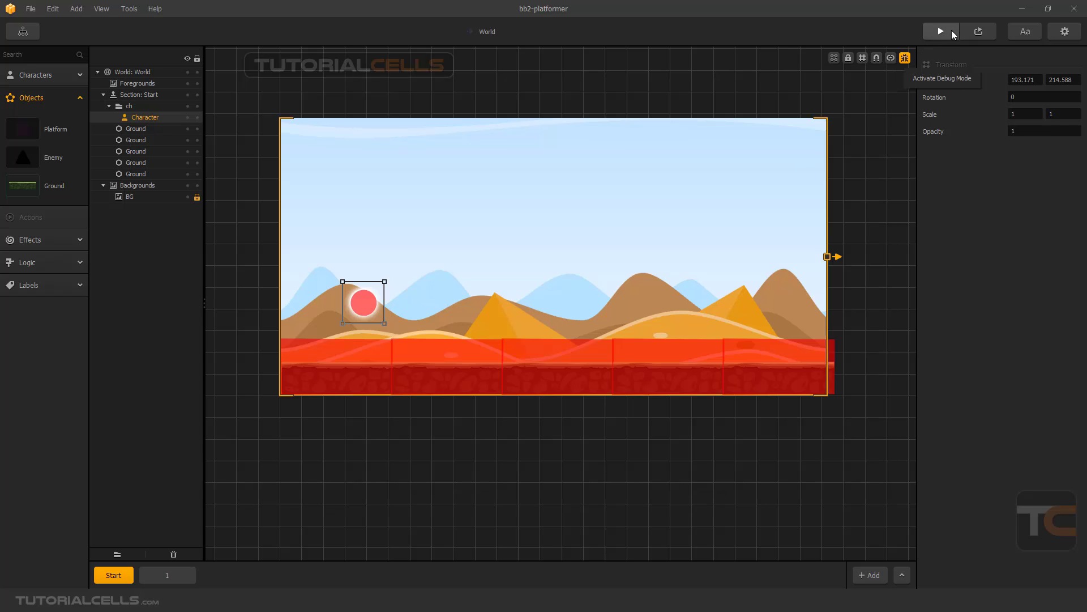
# Reset the Ground's collision shape to the block outline by switching it to Circle and back to Polygon, and close the editor
pyautogui.click(52, 191)
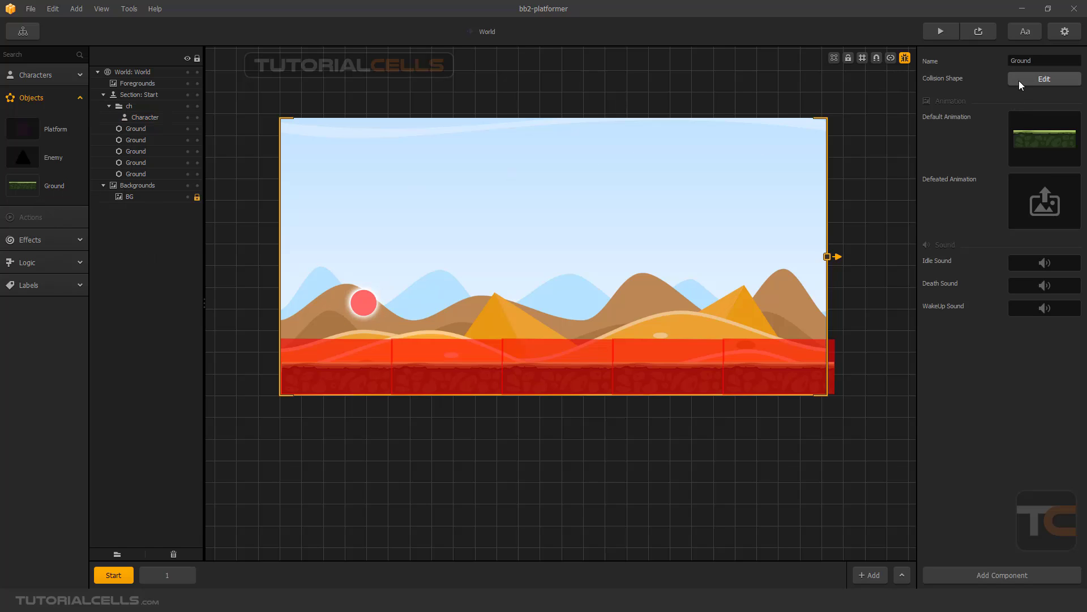
pyautogui.click(1046, 79)
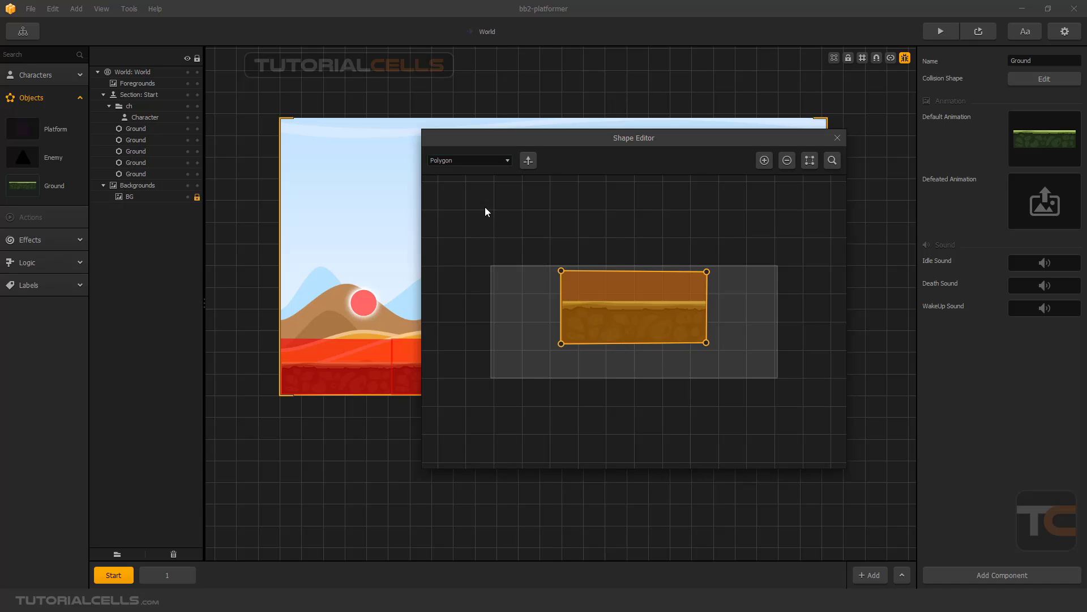
pyautogui.click(490, 162)
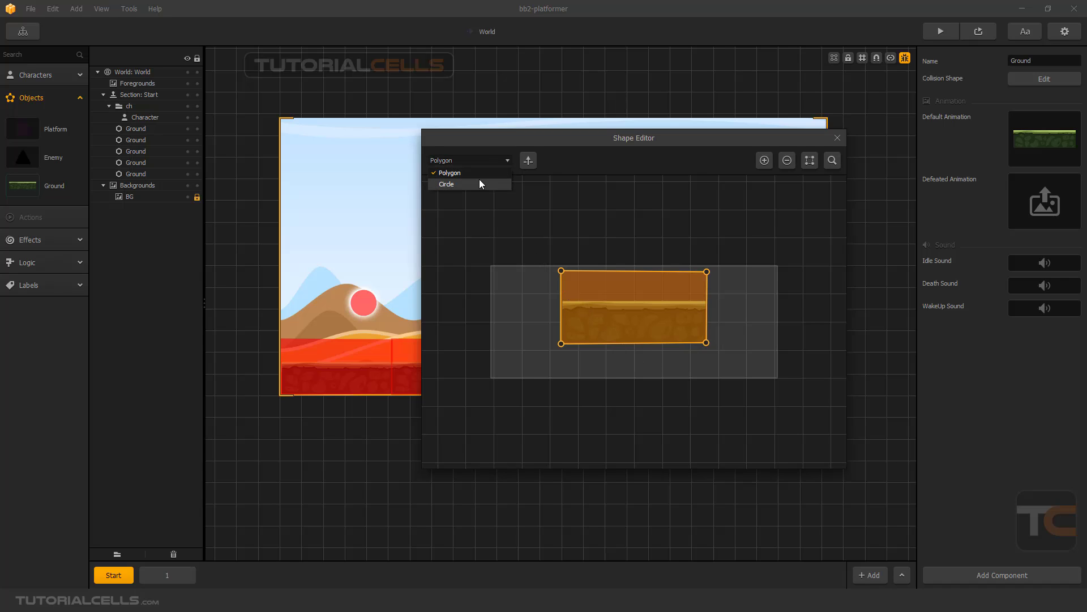
pyautogui.click(480, 182)
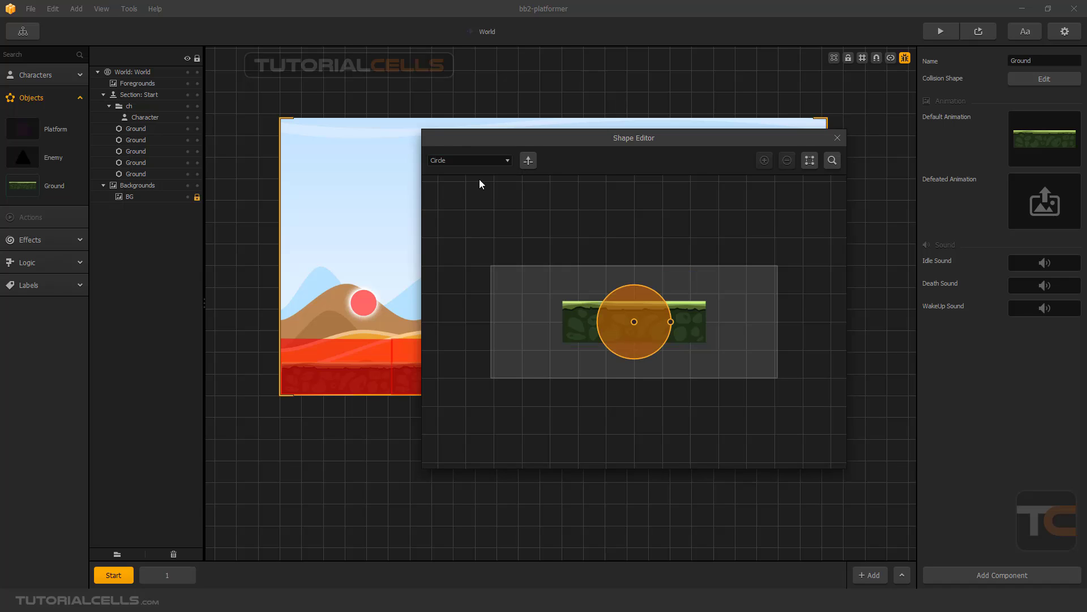
pyautogui.click(486, 161)
pyautogui.click(482, 174)
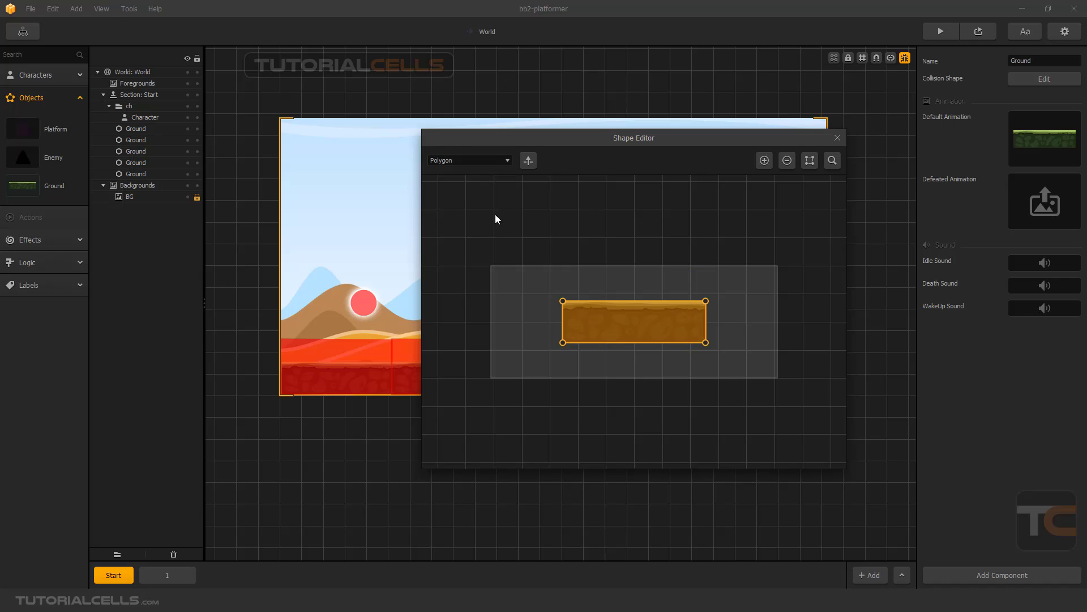
pyautogui.moveTo(658, 140)
pyautogui.mouseDown()
pyautogui.moveTo(645, 137)
pyautogui.moveTo(672, 132)
pyautogui.mouseUp()
pyautogui.click(850, 130)
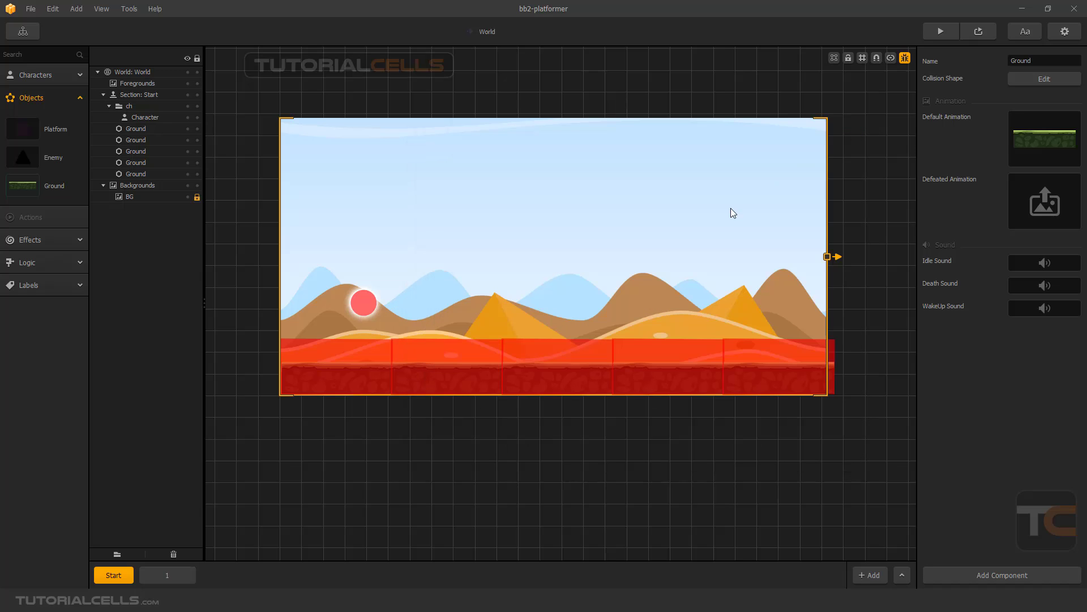
# Check the reset ground collision shape in Debug Mode, and leave Debug Mode off
pyautogui.click(902, 63)
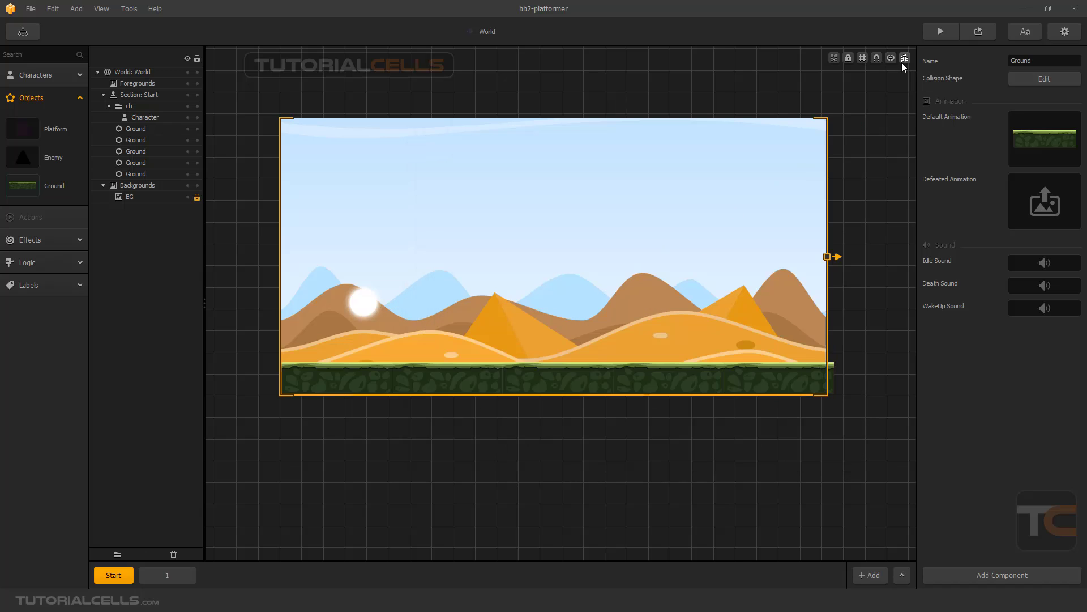
pyautogui.click(901, 63)
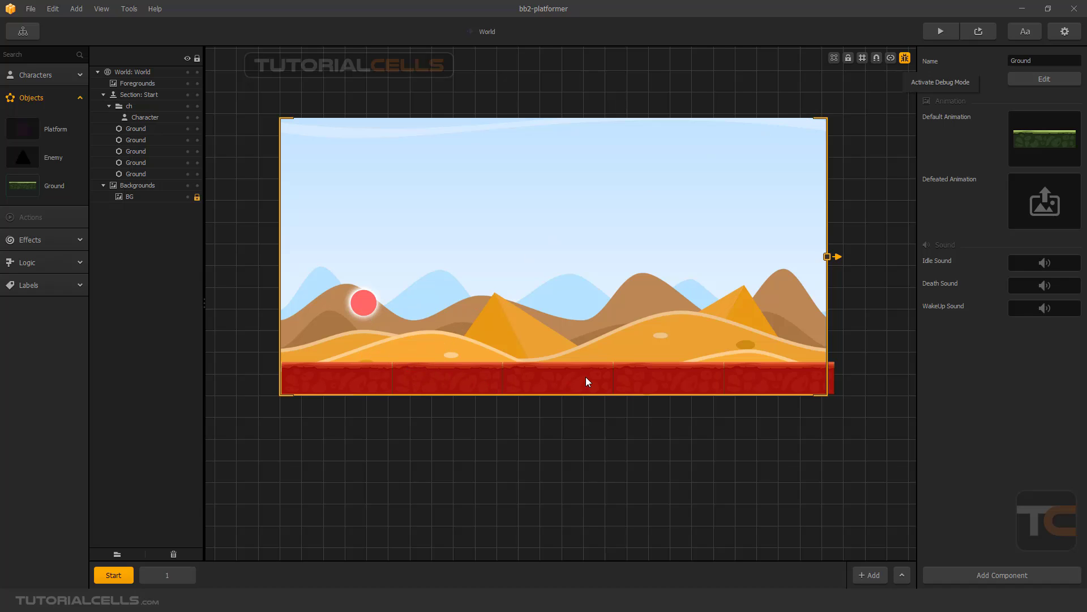
pyautogui.click(902, 58)
# Preview the level, walk the character right to the end of the Start section's ground, and close the preview
pyautogui.click(932, 35)
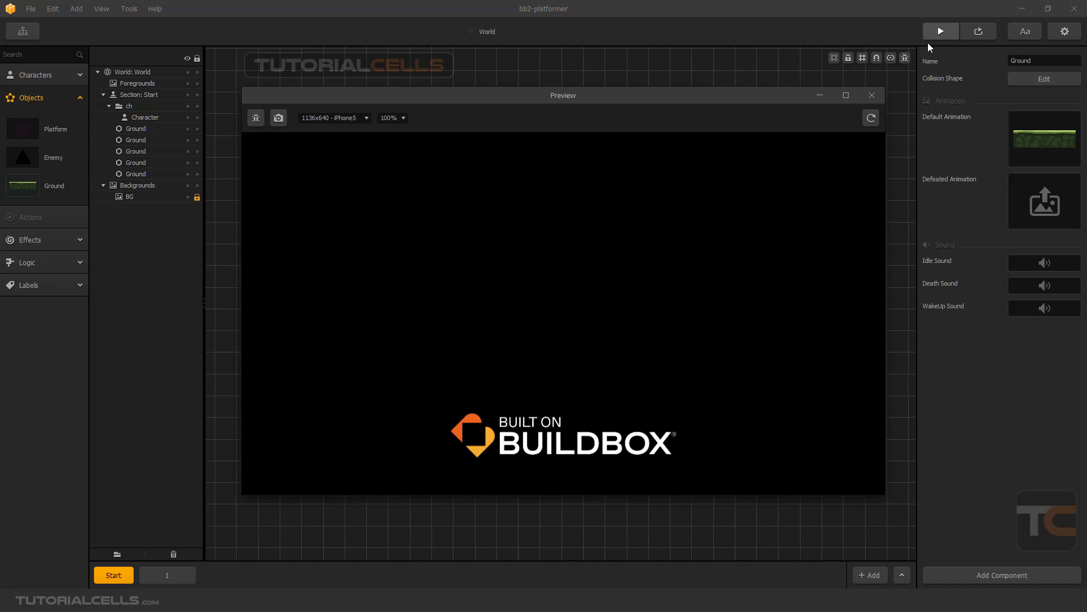
pyautogui.click(491, 390)
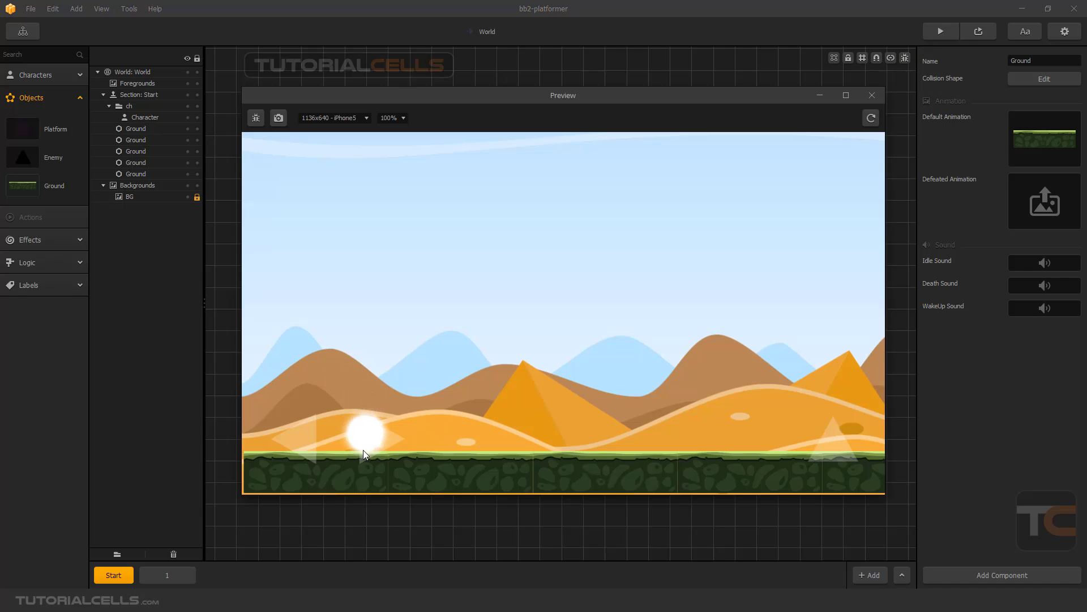
pyautogui.moveTo(363, 450); pyautogui.dragTo(365, 450)
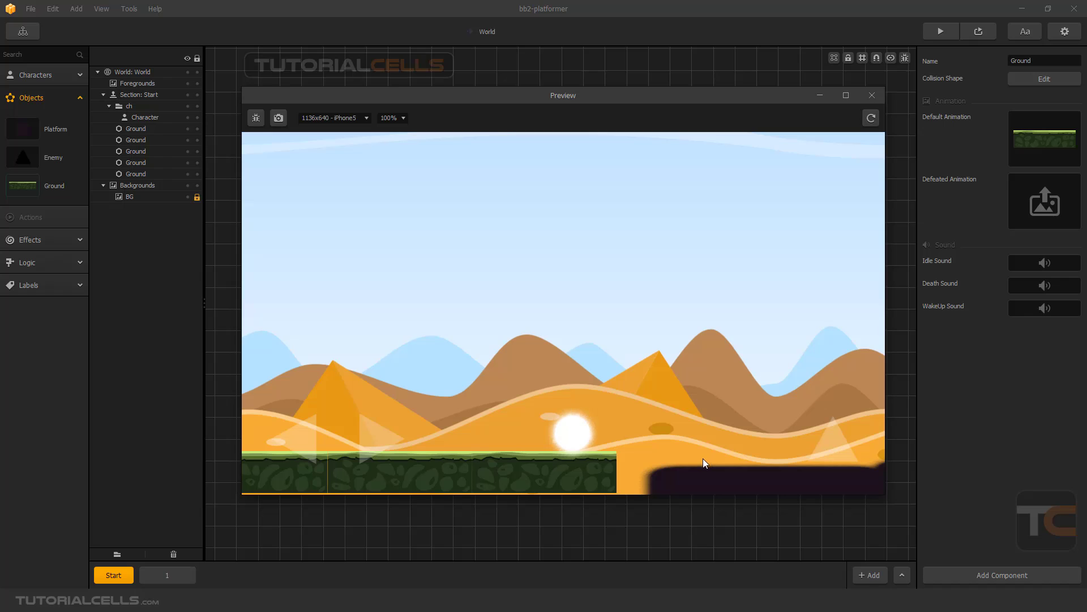
pyautogui.press('Escape')
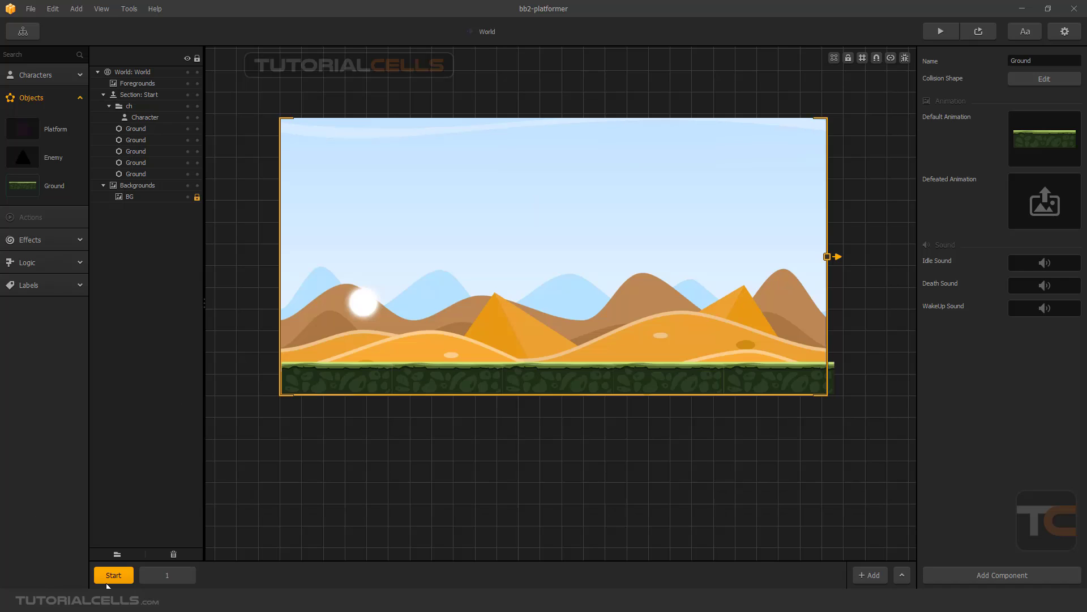
# Delete the three Platform objects from Section 1
pyautogui.click(151, 574)
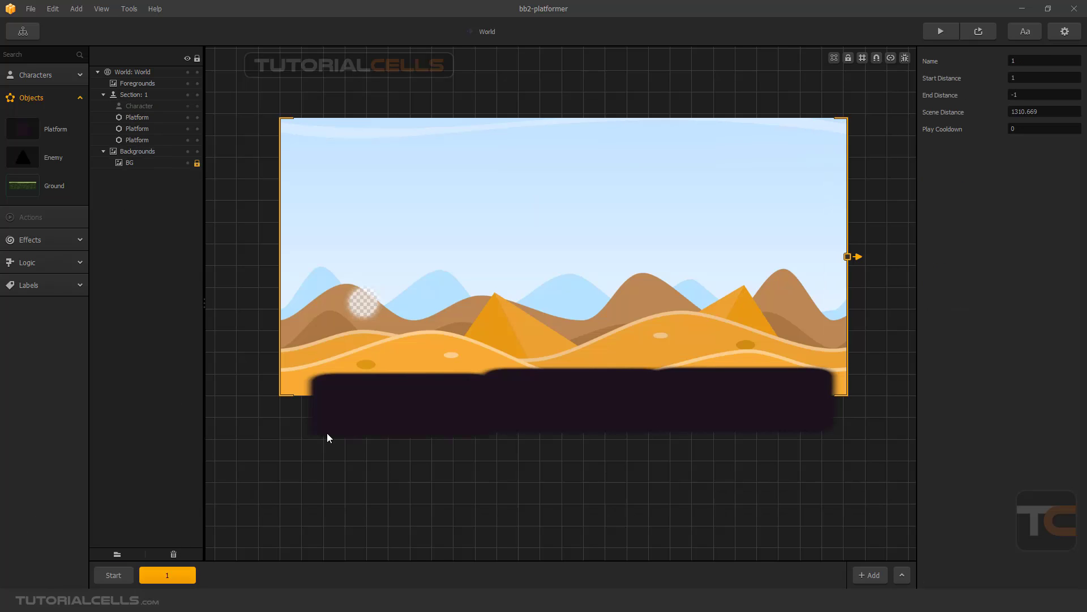
pyautogui.click(376, 396)
pyautogui.press('Delete')
pyautogui.click(539, 388)
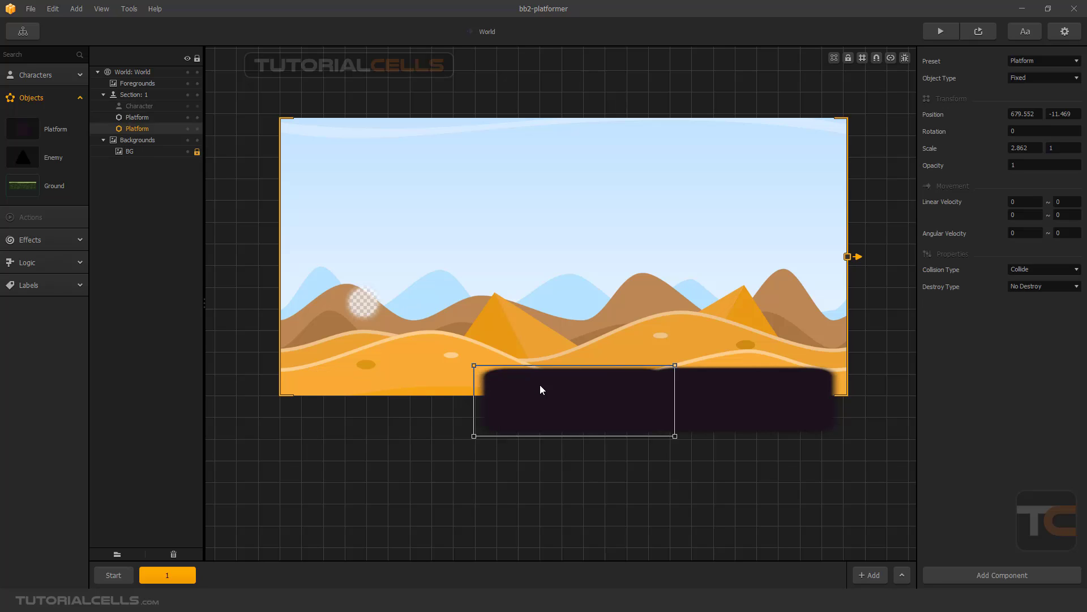
pyautogui.press('Delete')
pyautogui.click(680, 388)
pyautogui.press('Delete')
# Place the character on the ground near the beginning of the Start section, at about 95, 110
pyautogui.moveTo(371, 307); pyautogui.dragTo(363, 309)
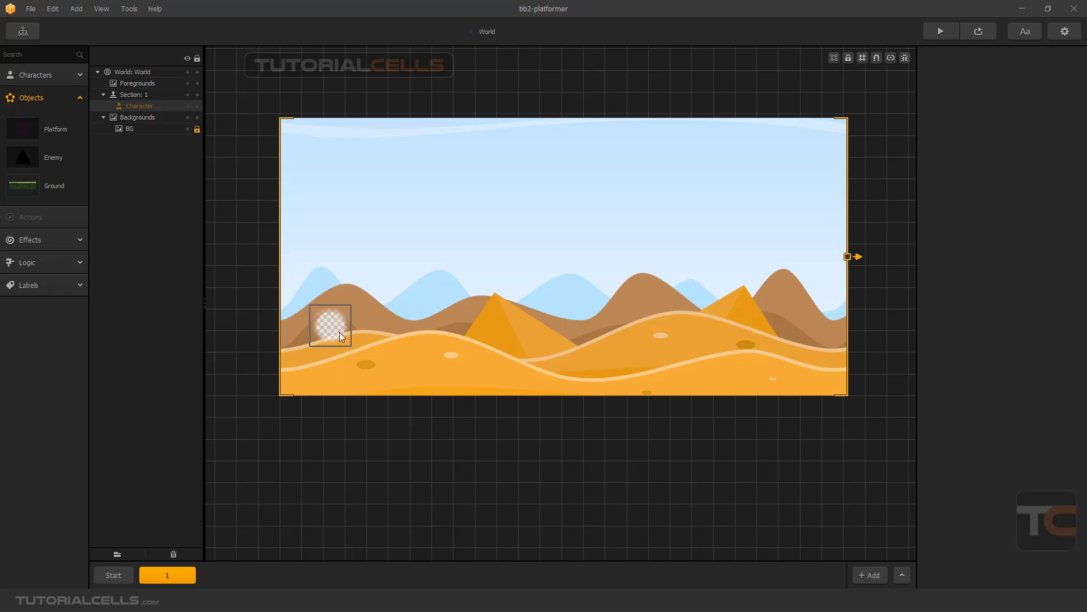
pyautogui.click(116, 574)
pyautogui.scroll(3, 365, 330)
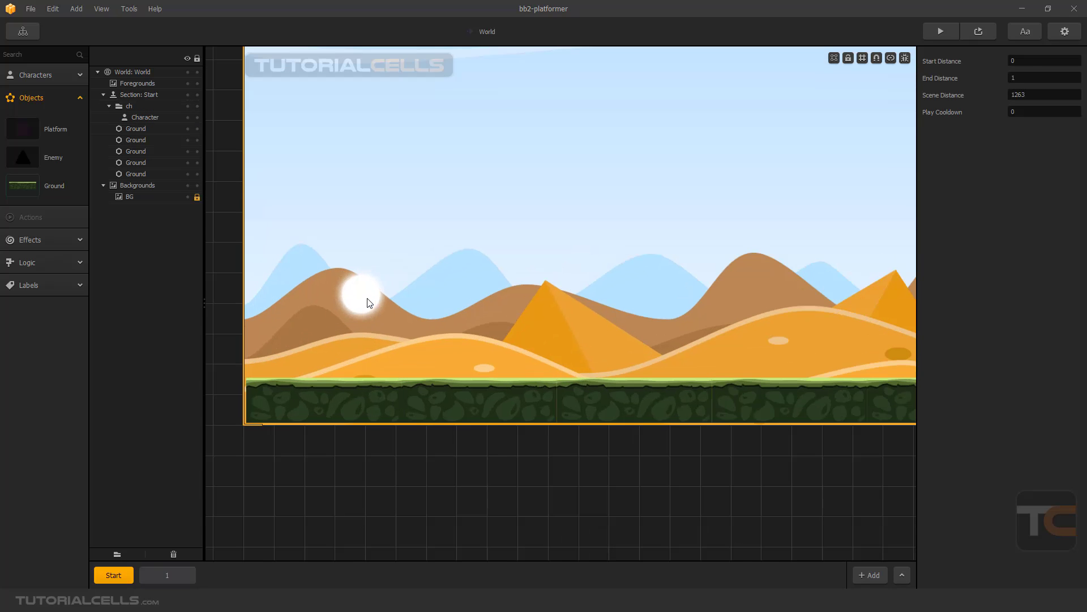
pyautogui.moveTo(364, 301); pyautogui.dragTo(310, 367)
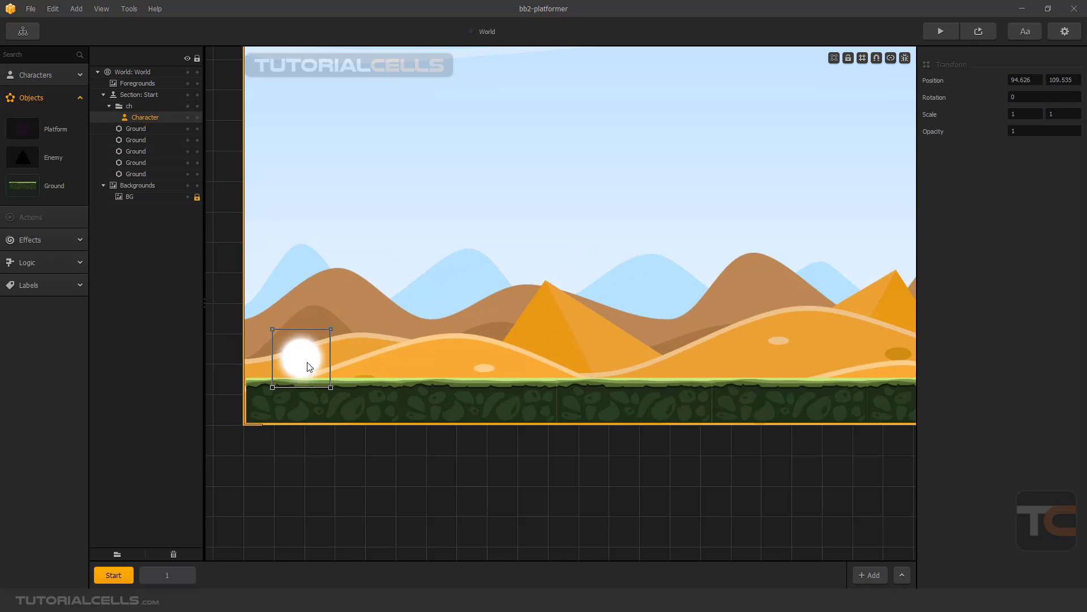
# Place one Ground object in Section 1 at the beginning of the scene's bottom edge, at about 128, 36
pyautogui.click(170, 576)
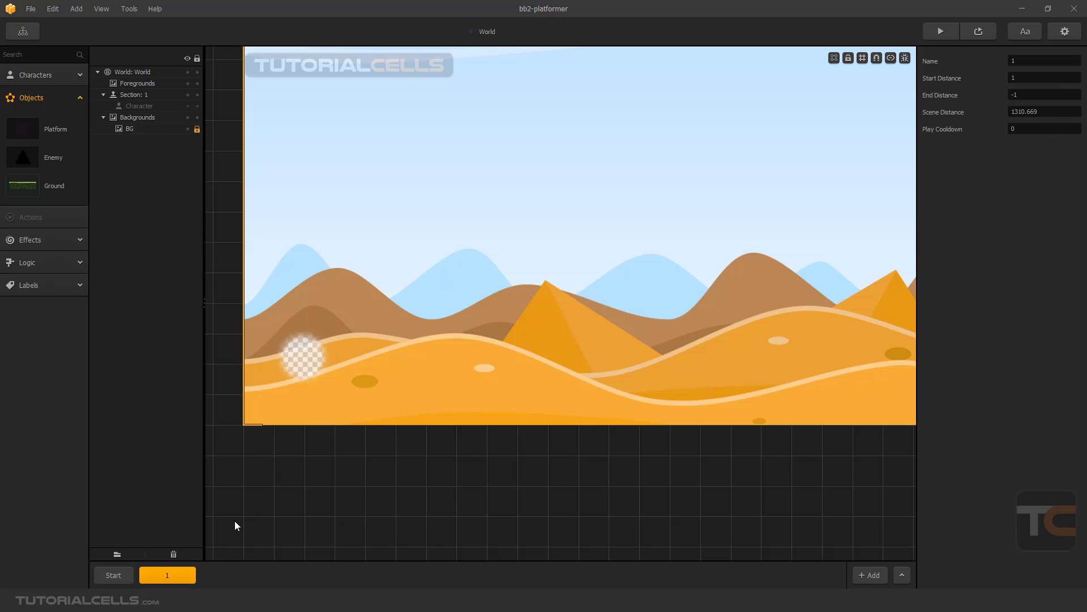
pyautogui.scroll(-2, 290, 391)
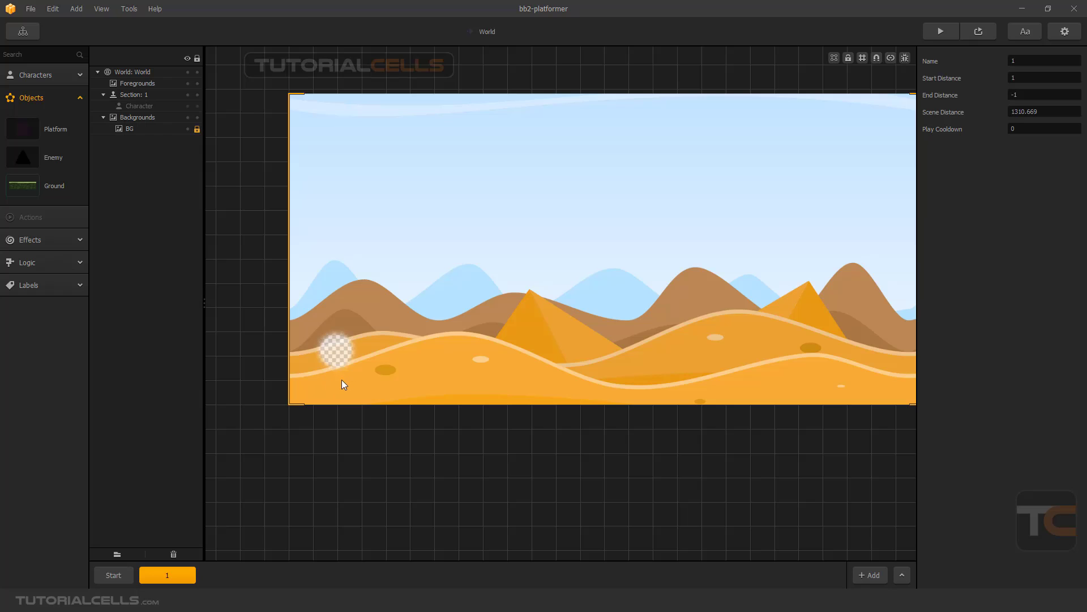
pyautogui.moveTo(45, 188); pyautogui.dragTo(351, 386)
pyautogui.scroll(3, 342, 383)
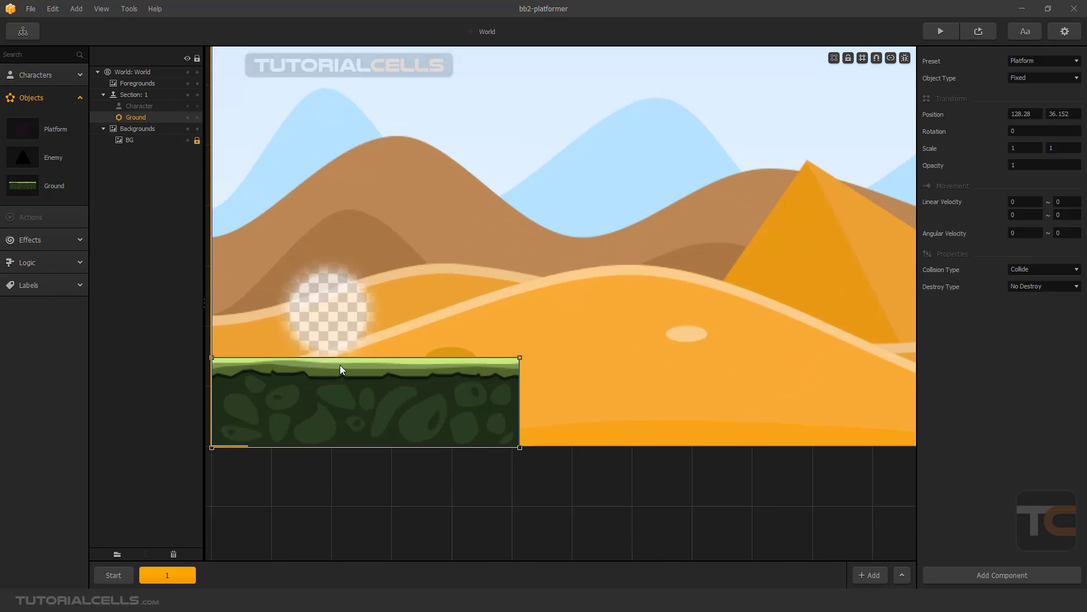
pyautogui.scroll(-3, 336, 372)
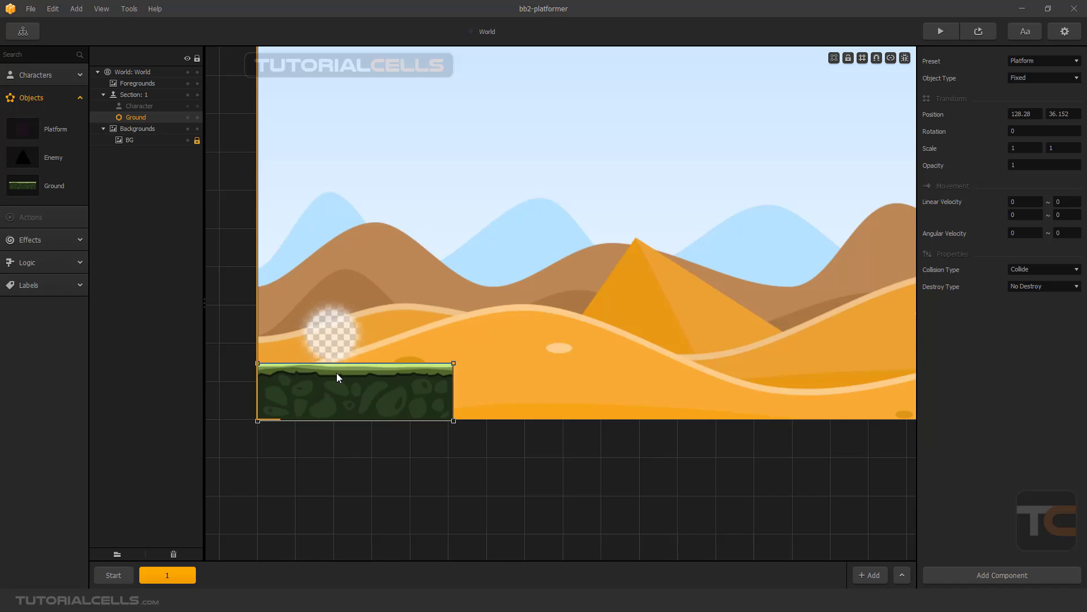
# Show the Ground asset's default animation, then switch to File Explorer's Water Animation png/2x folder and enlarge its window
pyautogui.click(54, 185)
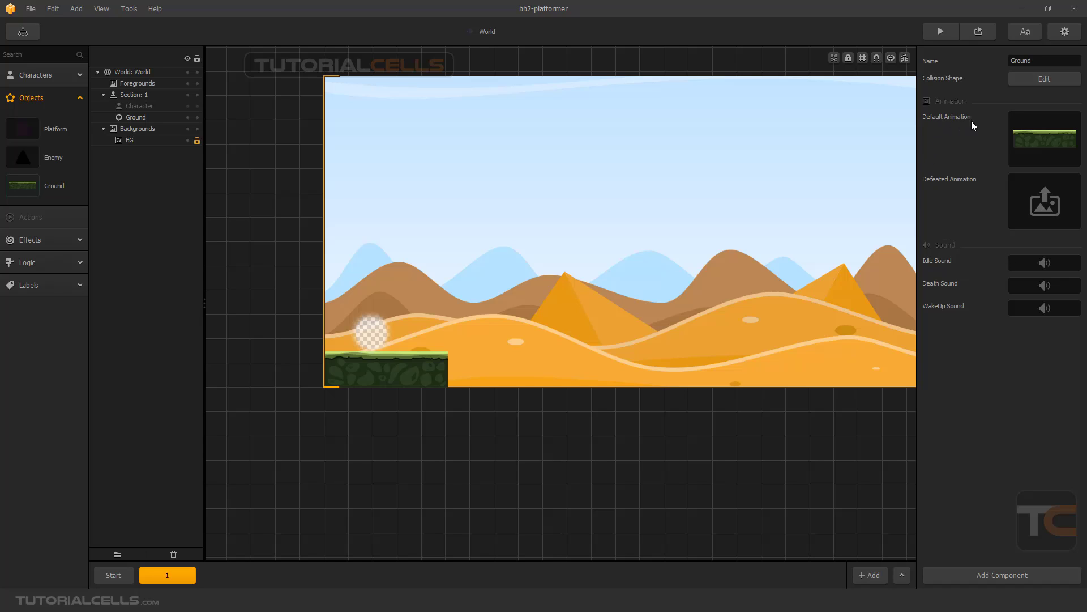
pyautogui.moveTo(1031, 135)
pyautogui.hotkey('alt', 'Tab')
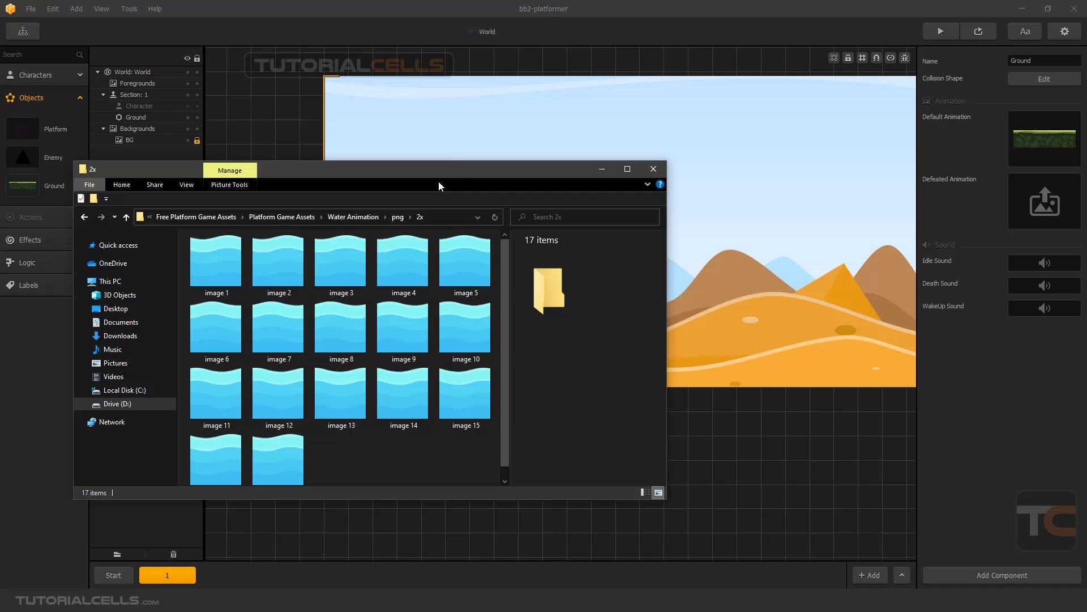
pyautogui.moveTo(455, 165); pyautogui.dragTo(472, 118)
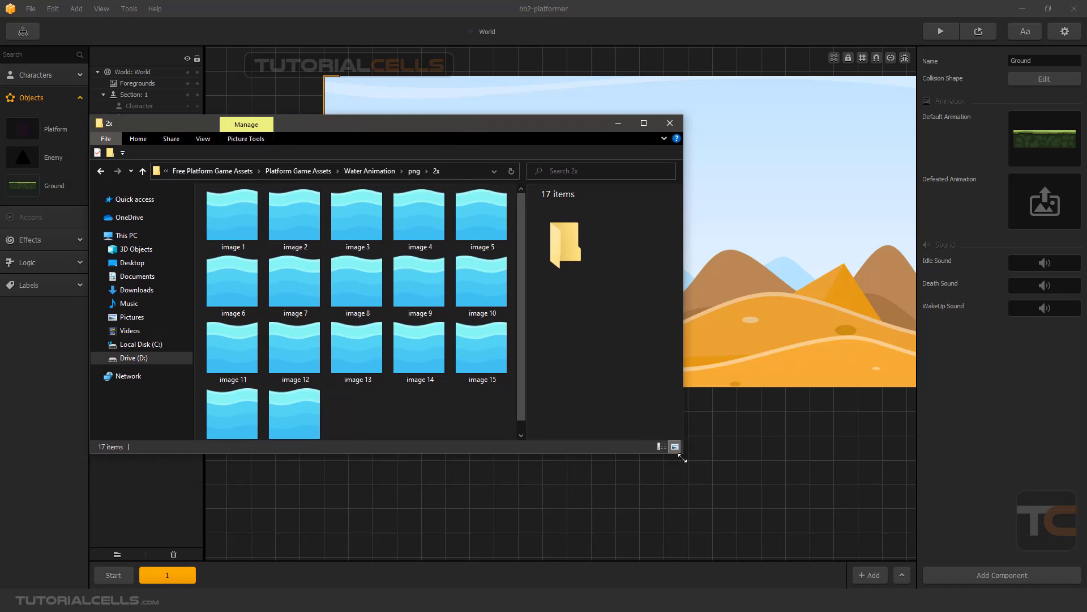
pyautogui.moveTo(683, 453); pyautogui.dragTo(730, 492)
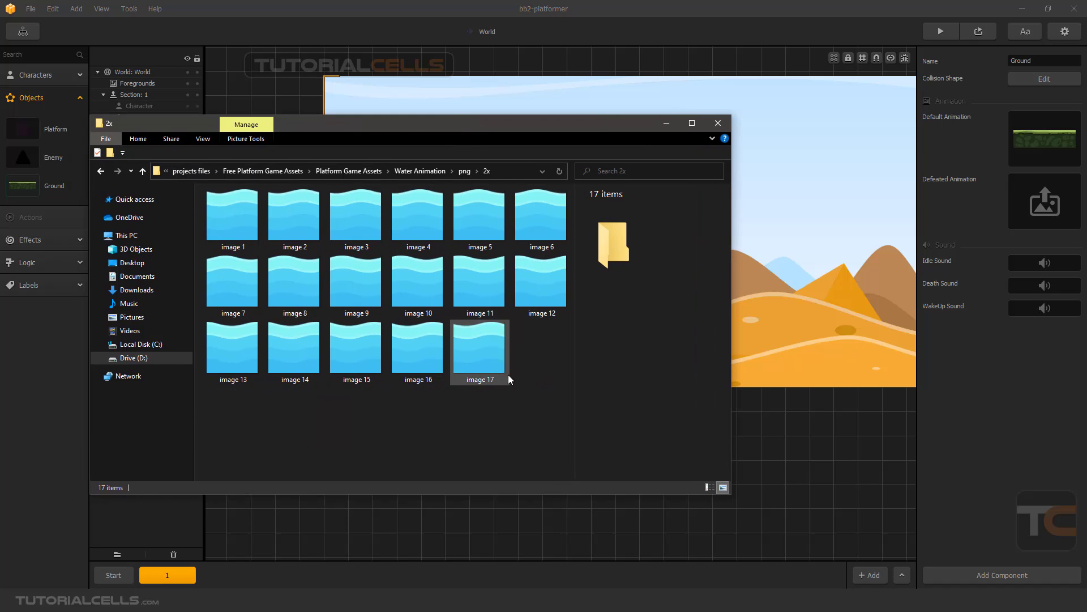
# View the water animation frames one after another from image 1 in the Photos viewer, and close the viewer
pyautogui.click(226, 214)
pyautogui.click(294, 219)
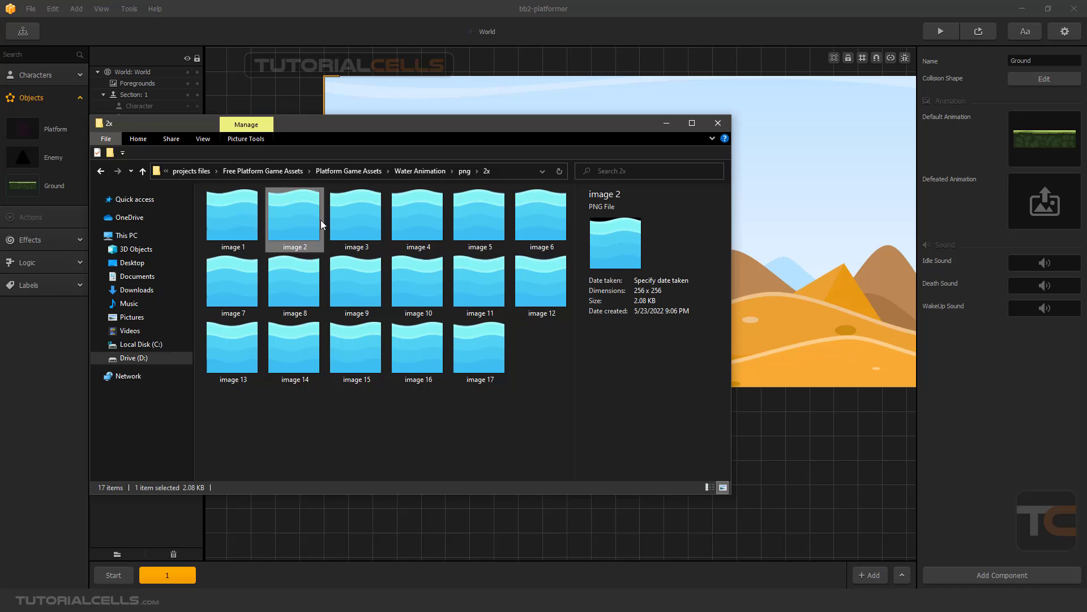
pyautogui.click(361, 219)
pyautogui.doubleClick(235, 213)
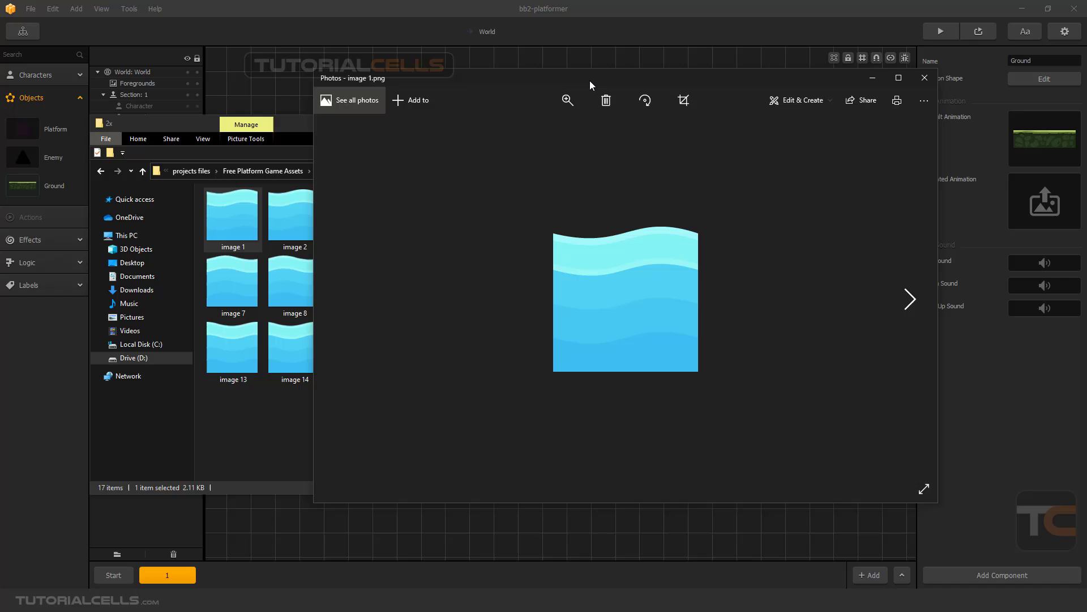
pyautogui.moveTo(590, 80); pyautogui.dragTo(590, 101)
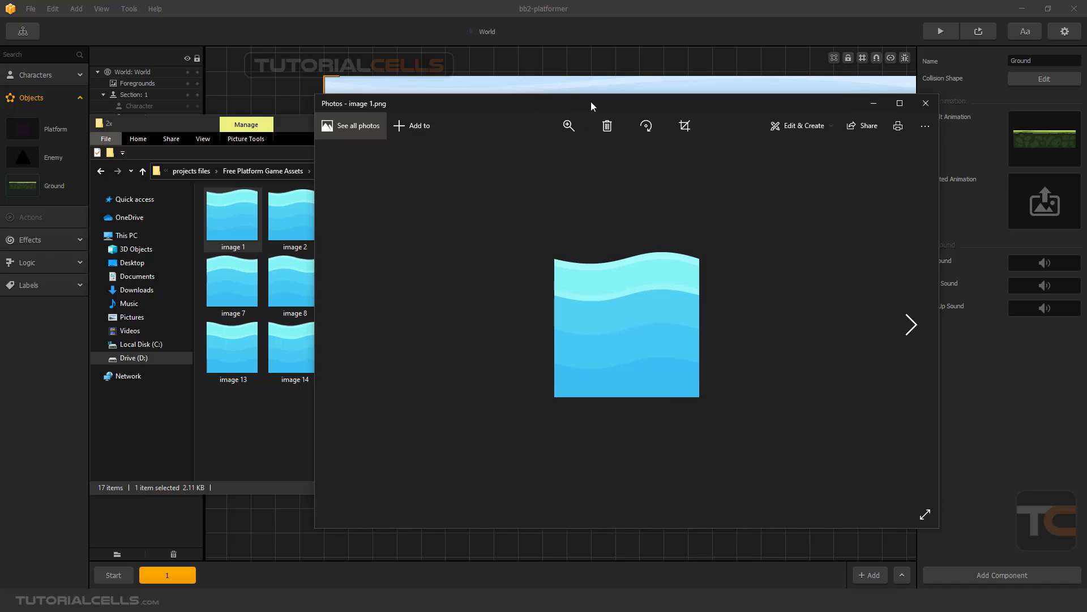
pyautogui.click(910, 324)
pyautogui.click(910, 323)
pyautogui.click(910, 324)
pyautogui.click(910, 324)
pyautogui.click(911, 324)
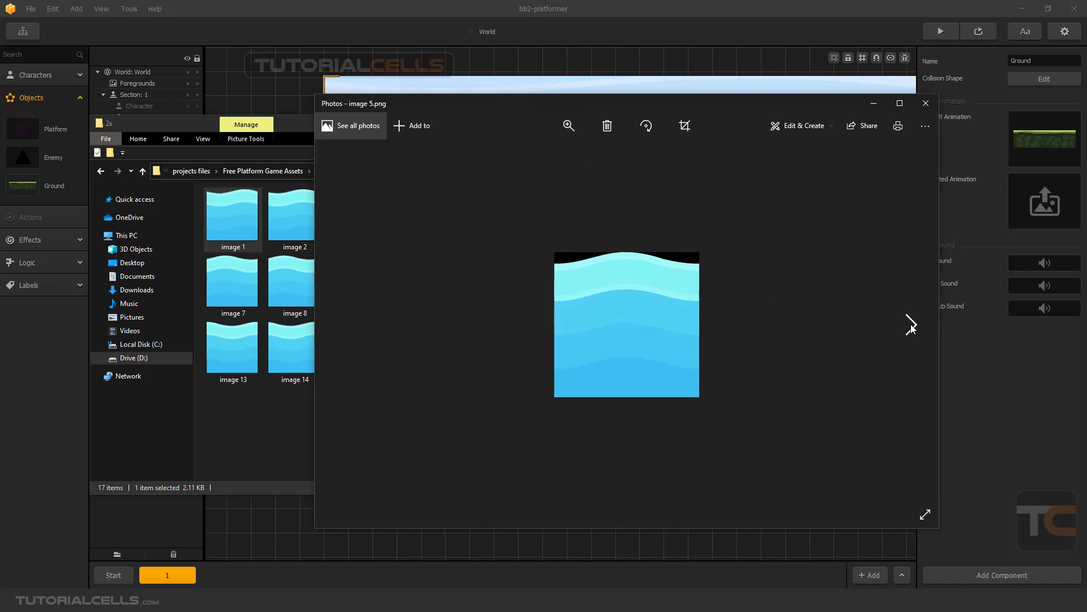
pyautogui.click(910, 324)
pyautogui.click(910, 324)
pyautogui.click(910, 324)
pyautogui.click(911, 324)
pyautogui.click(911, 324)
pyautogui.click(910, 324)
pyautogui.click(911, 324)
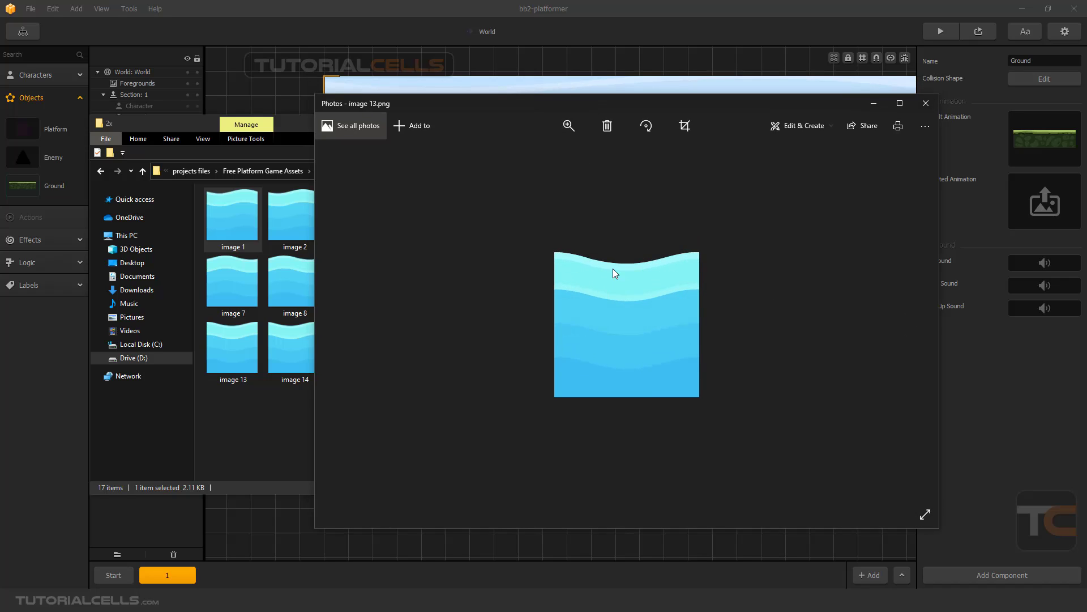
pyautogui.click(925, 104)
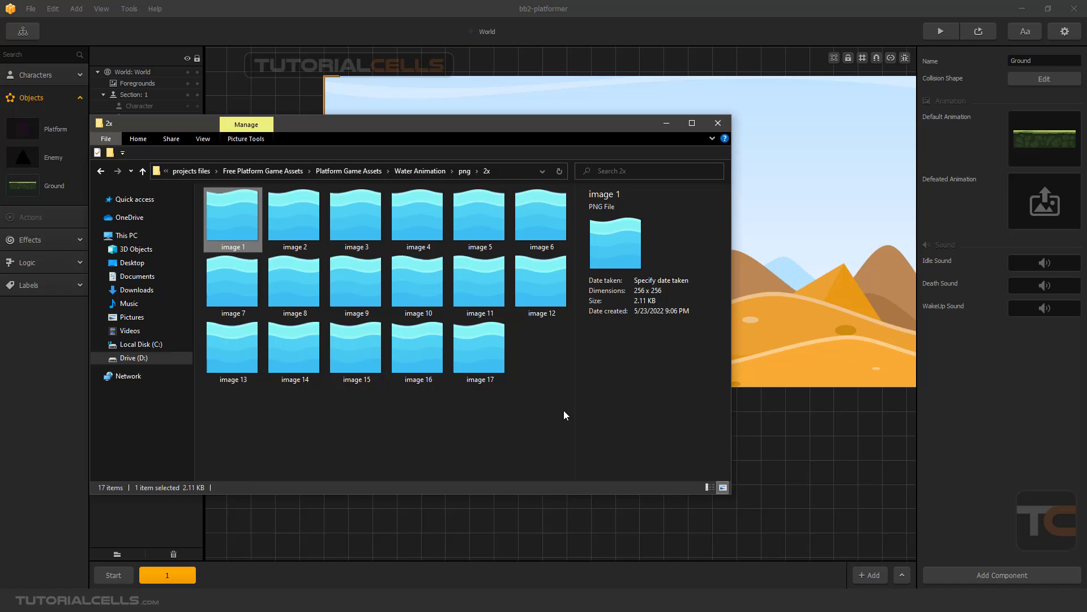
# Import all 17 water images, image 1 to image 17, together as one animated object into Section 1, and minimize File Explorer
pyautogui.moveTo(563, 410); pyautogui.dragTo(229, 207)
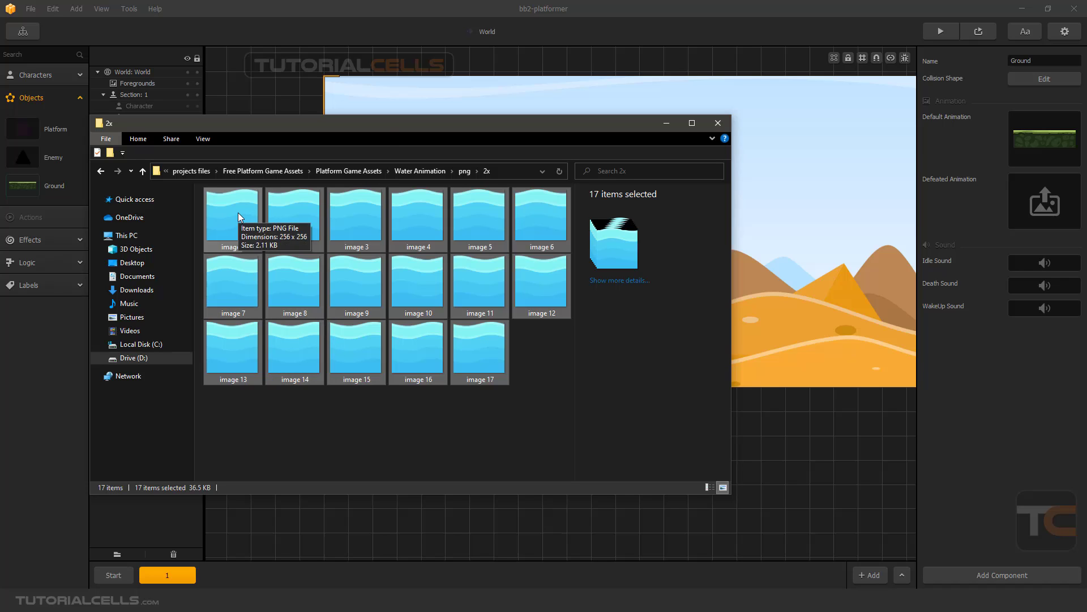
pyautogui.moveTo(379, 127); pyautogui.dragTo(220, 286)
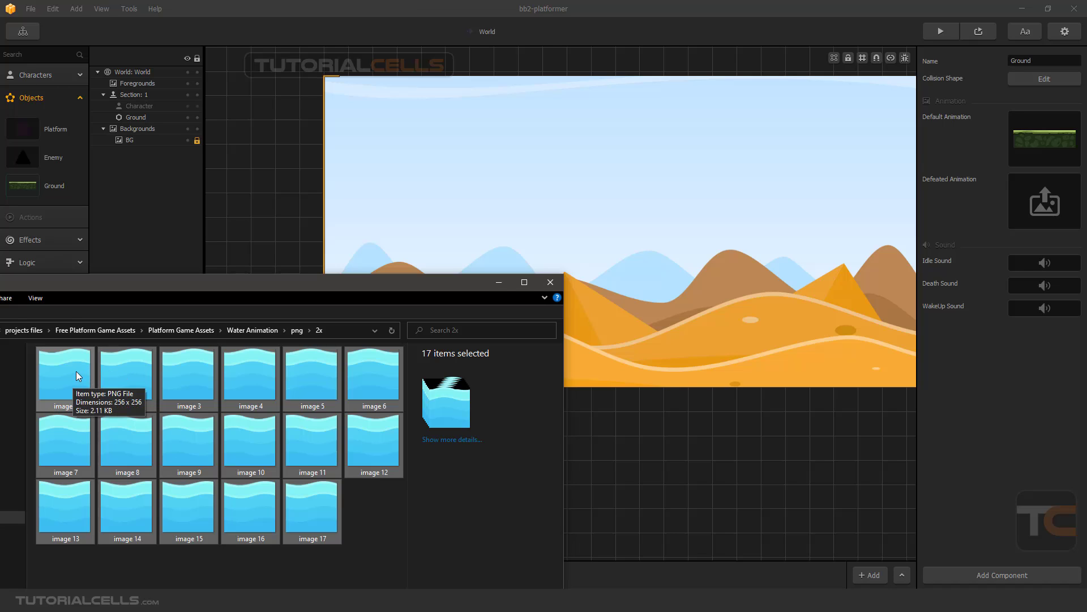
pyautogui.moveTo(76, 371); pyautogui.dragTo(663, 184)
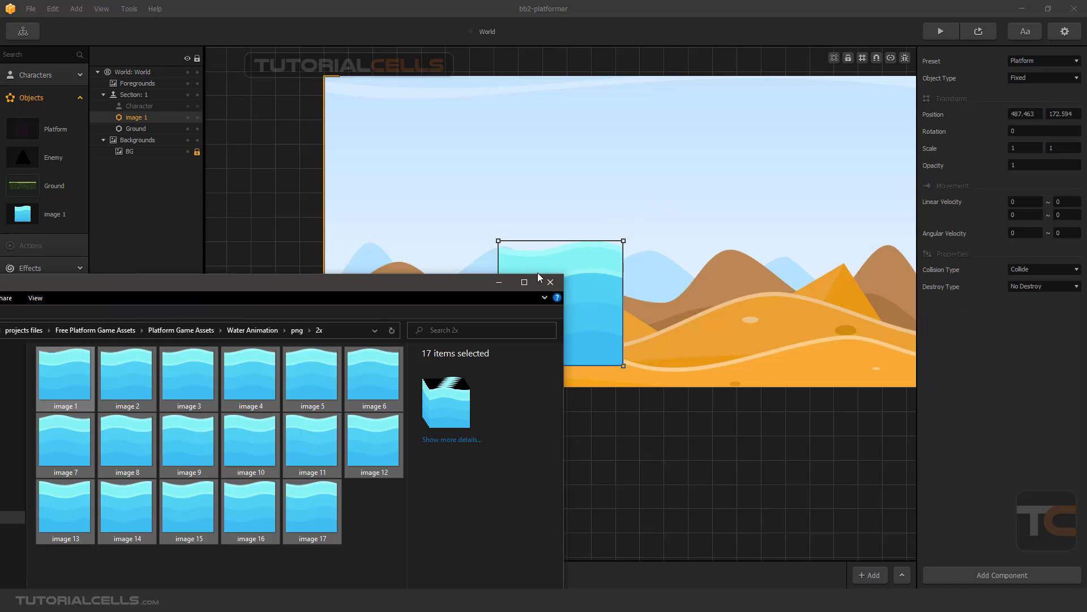
pyautogui.click(502, 283)
# Scale the water object to about 0.319 and place it against the ground's far end, at about 295, 31
pyautogui.moveTo(543, 294); pyautogui.dragTo(579, 238)
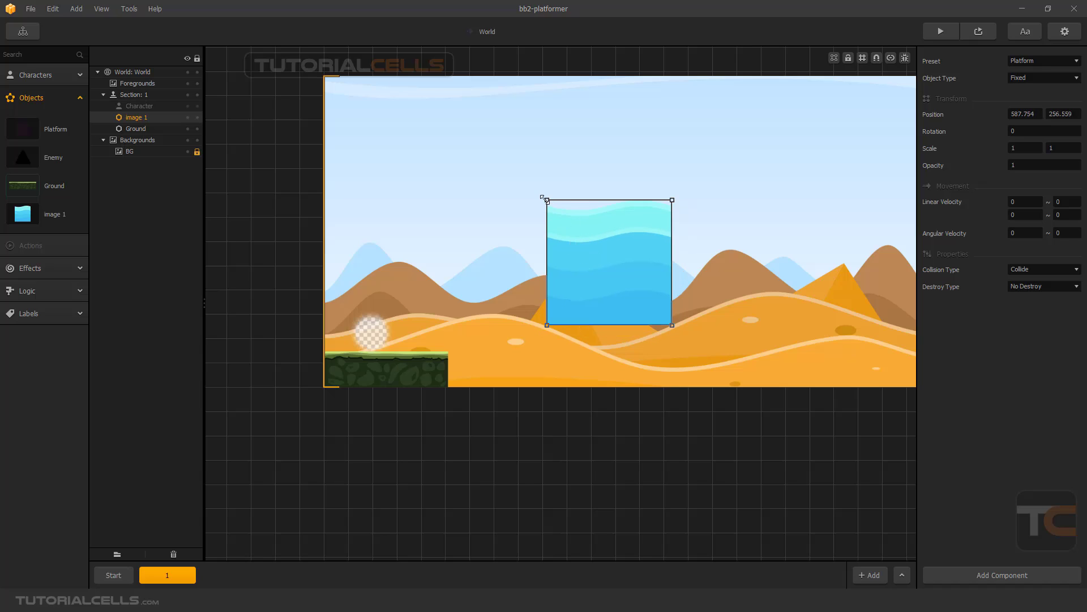
pyautogui.moveTo(546, 198); pyautogui.dragTo(612, 263)
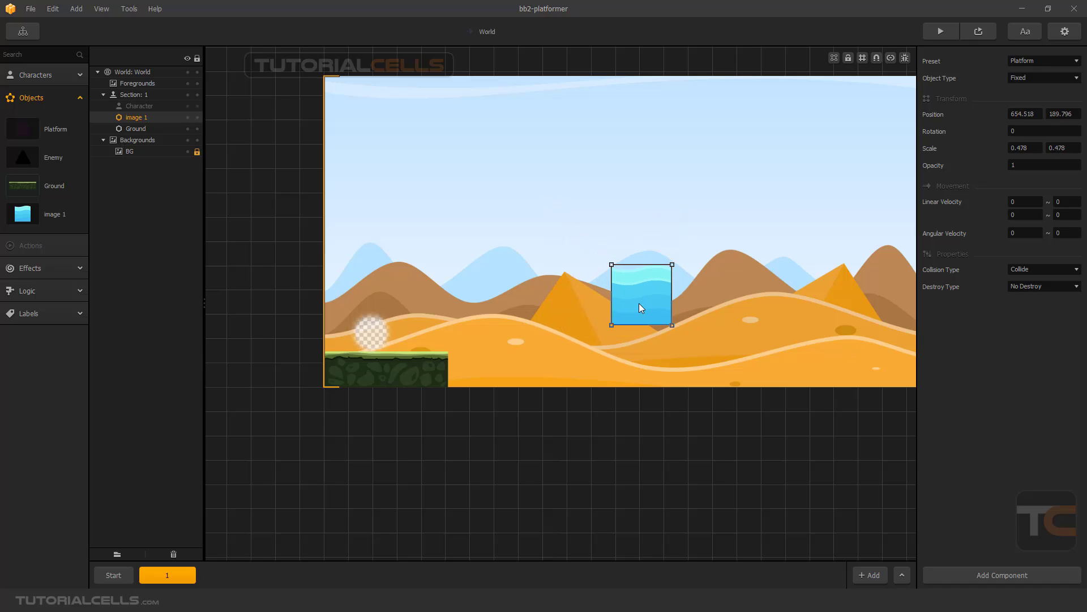
pyautogui.moveTo(639, 303); pyautogui.dragTo(487, 393)
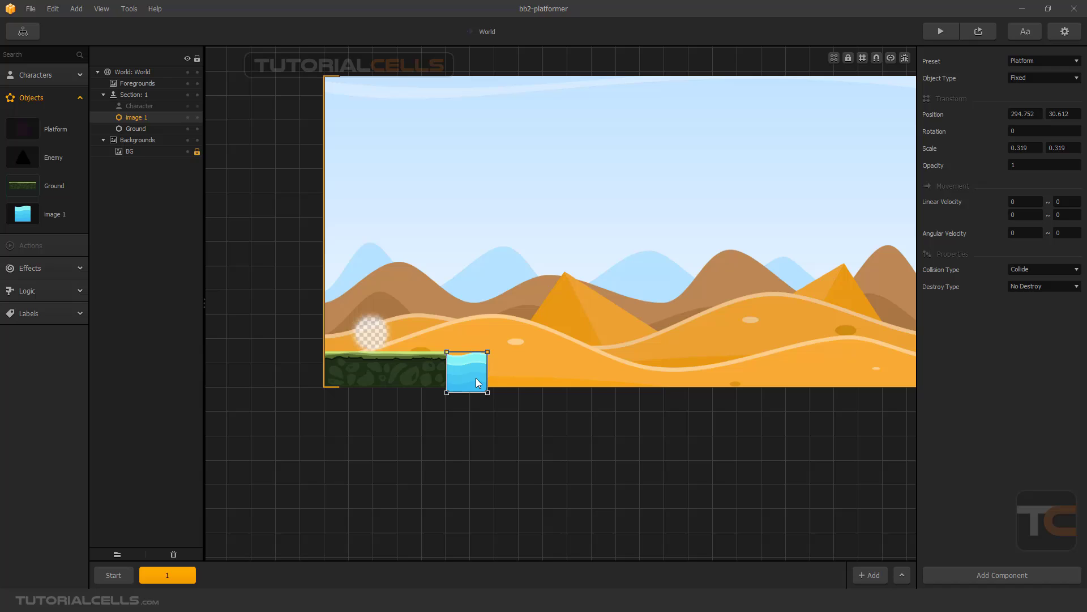
# Duplicate the water tile four times to form a continuous row of five after the ground
pyautogui.hotkey('ctrl', 'd')
pyautogui.hotkey('ctrl', 'd')
pyautogui.hotkey('ctrl', 'd')
pyautogui.hotkey('ctrl', 'd')
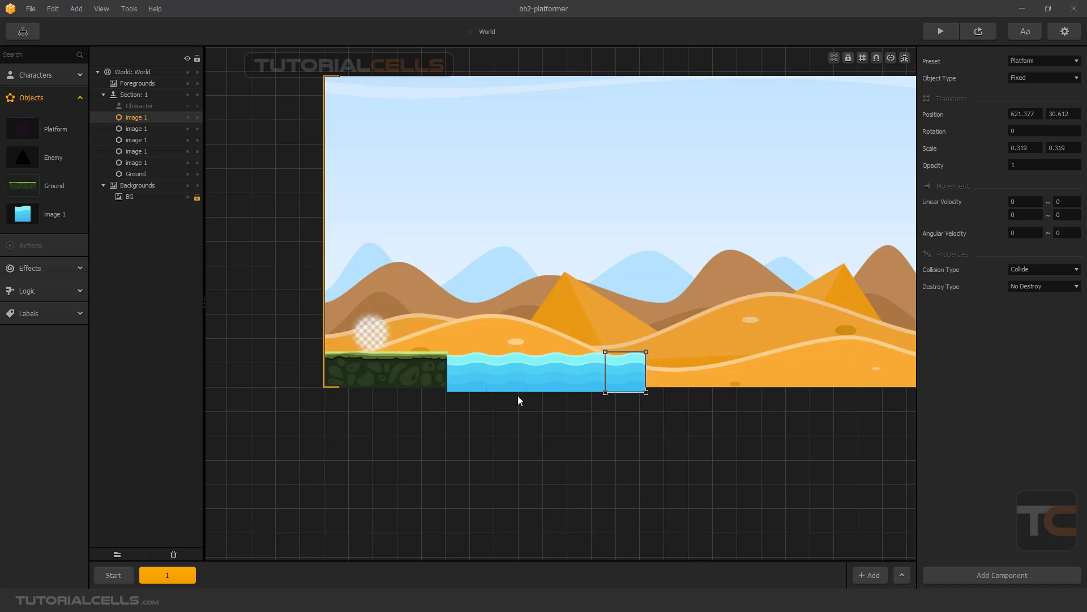
# Rename the image 1 object asset to water, check the Start section, and return to Section 1
pyautogui.click(58, 214)
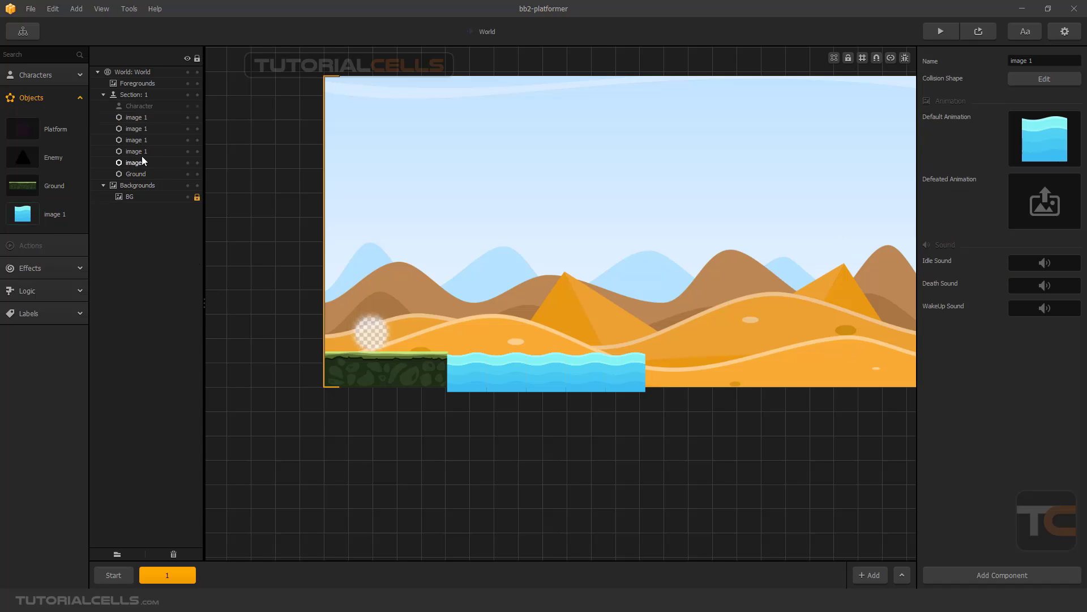
pyautogui.tripleClick(1028, 60)
pyautogui.write('water')
pyautogui.press('Return')
pyautogui.click(113, 575)
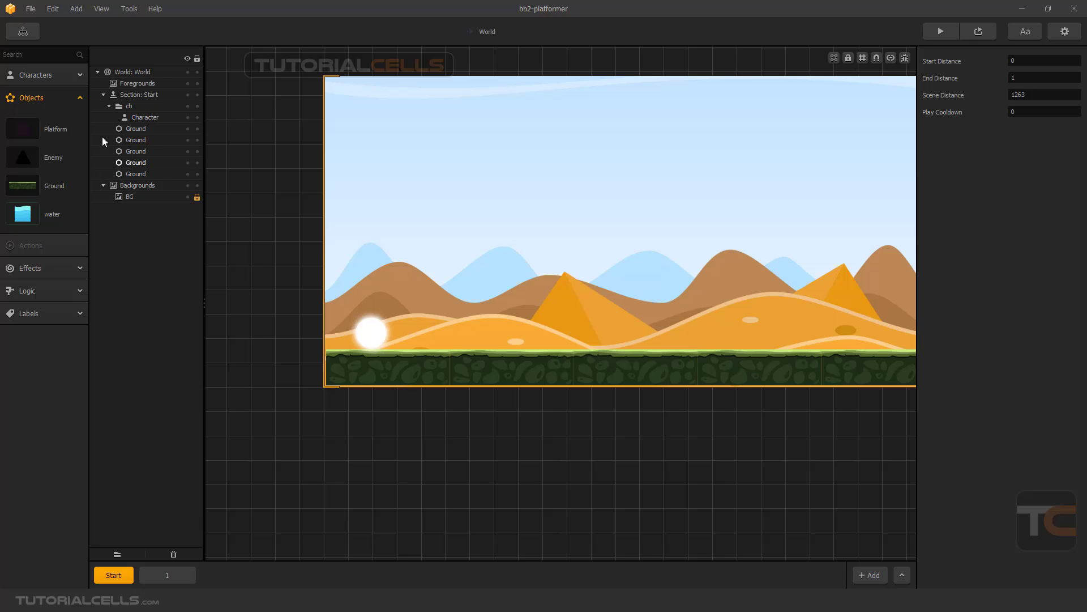
pyautogui.click(166, 574)
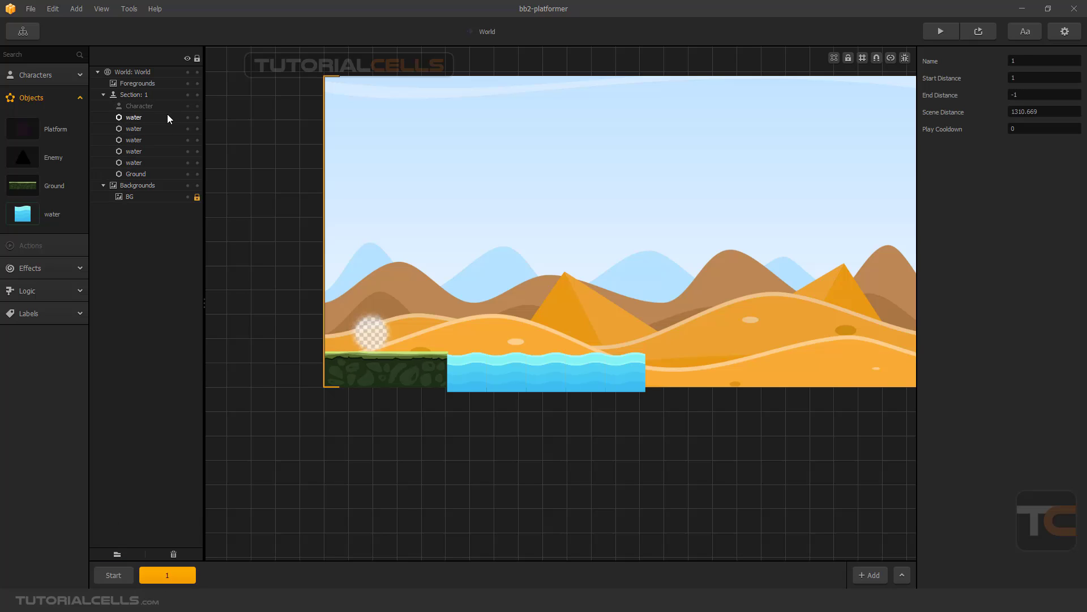
# Play the water object's default animation in the Animation Editor, then inspect its collision shape in the Shape Editor and close it
pyautogui.click(49, 215)
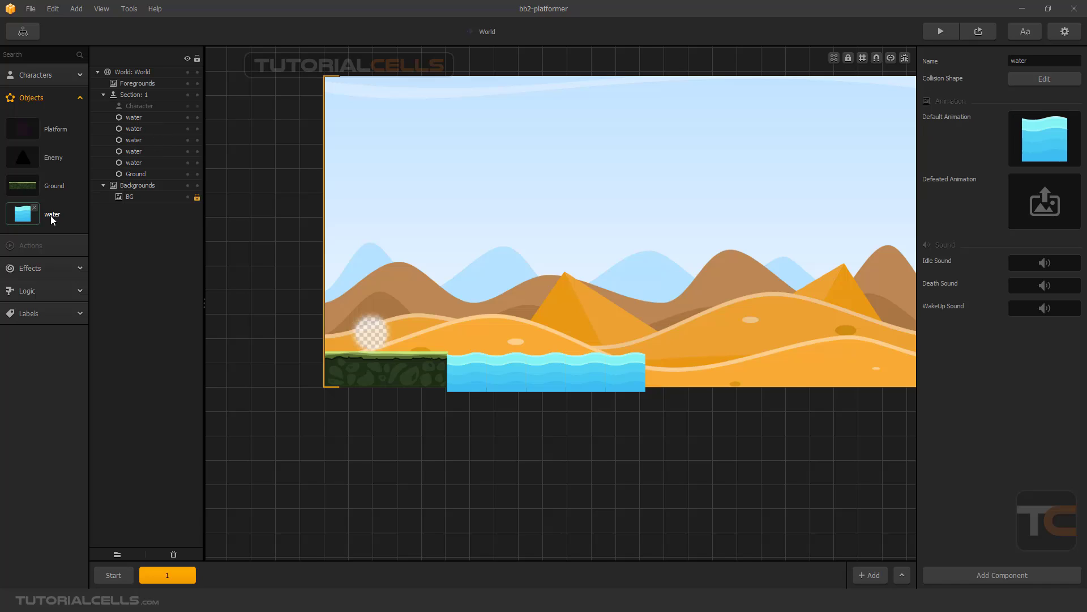
pyautogui.moveTo(1053, 124)
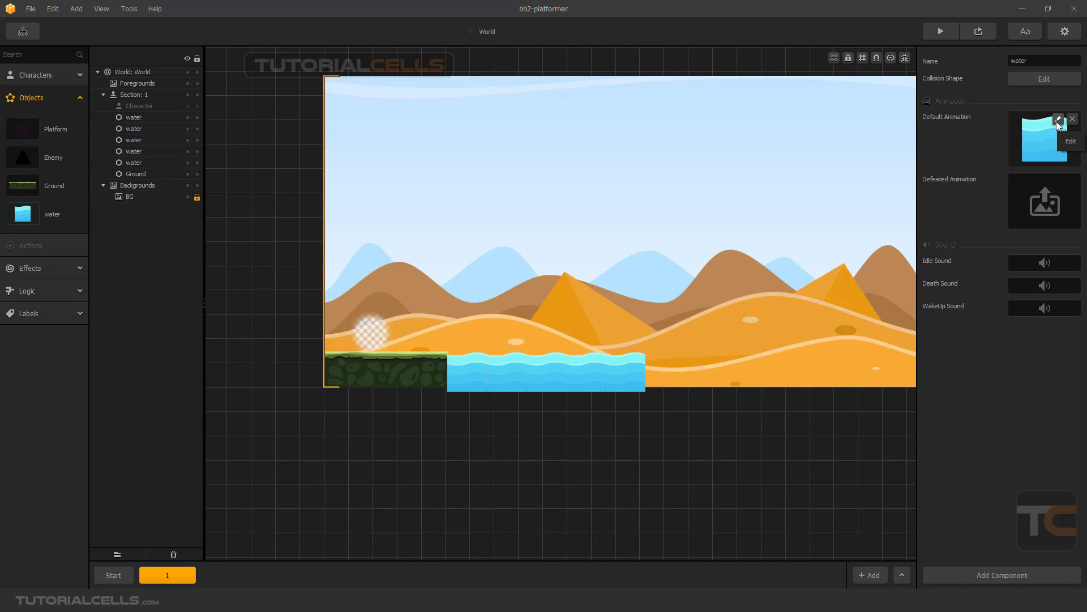
pyautogui.click(1058, 121)
pyautogui.moveTo(603, 128); pyautogui.dragTo(596, 115)
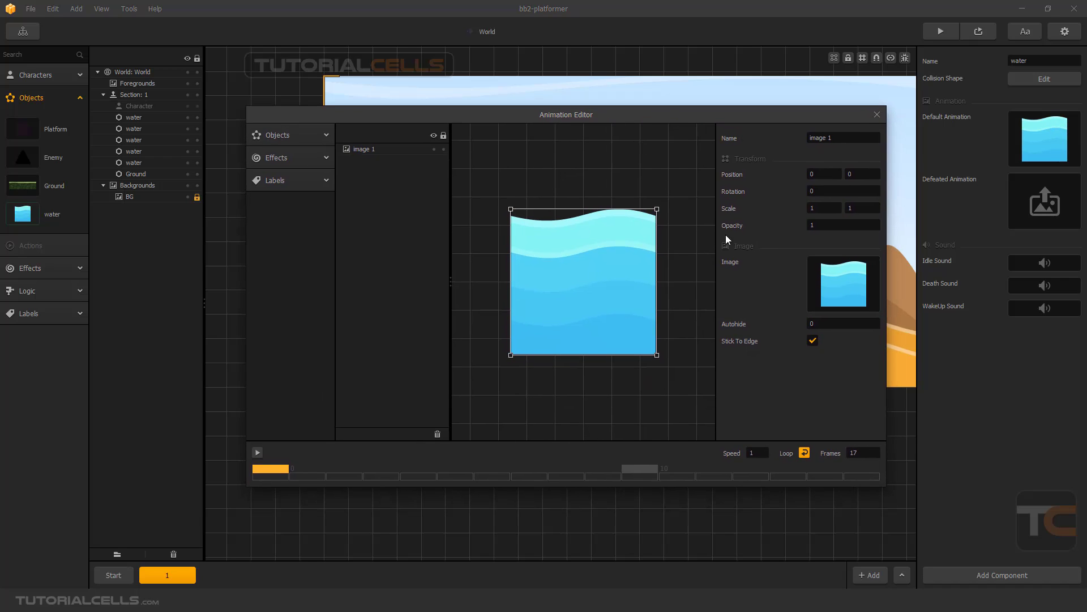
pyautogui.click(257, 453)
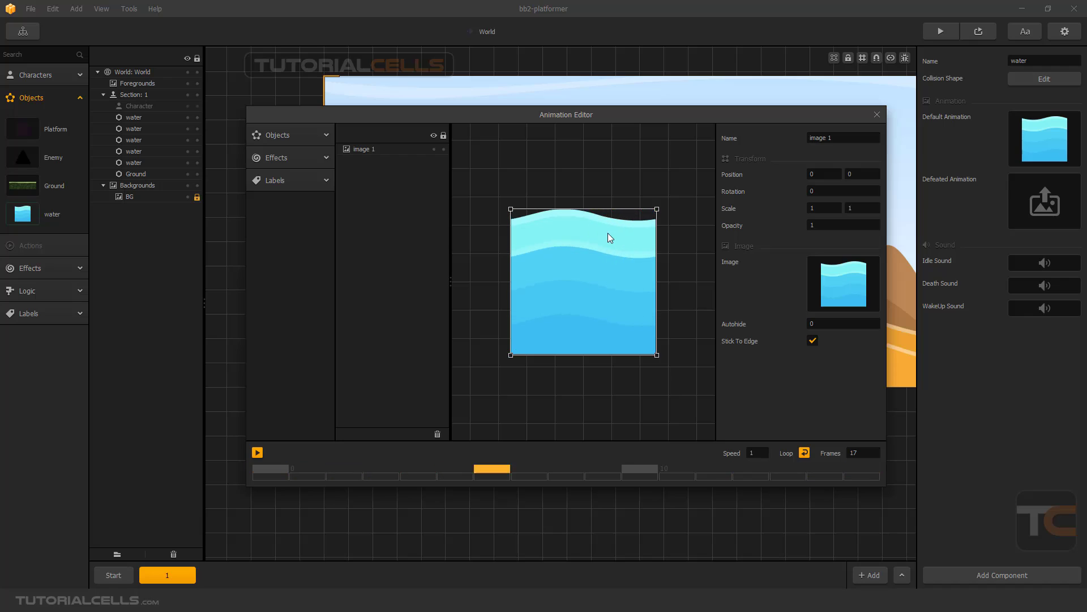
pyautogui.click(873, 115)
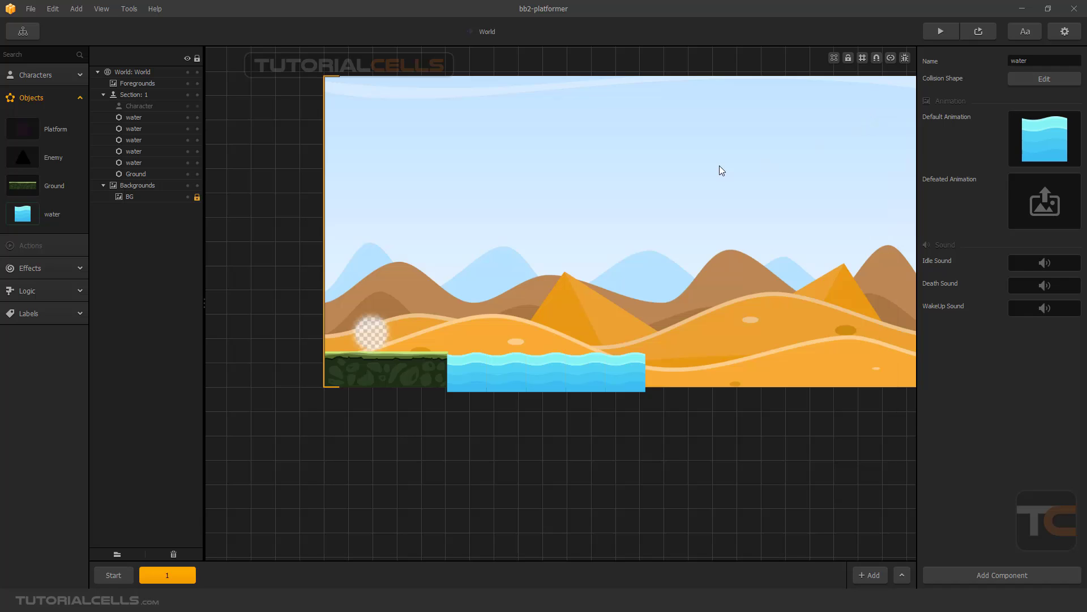
pyautogui.click(1015, 80)
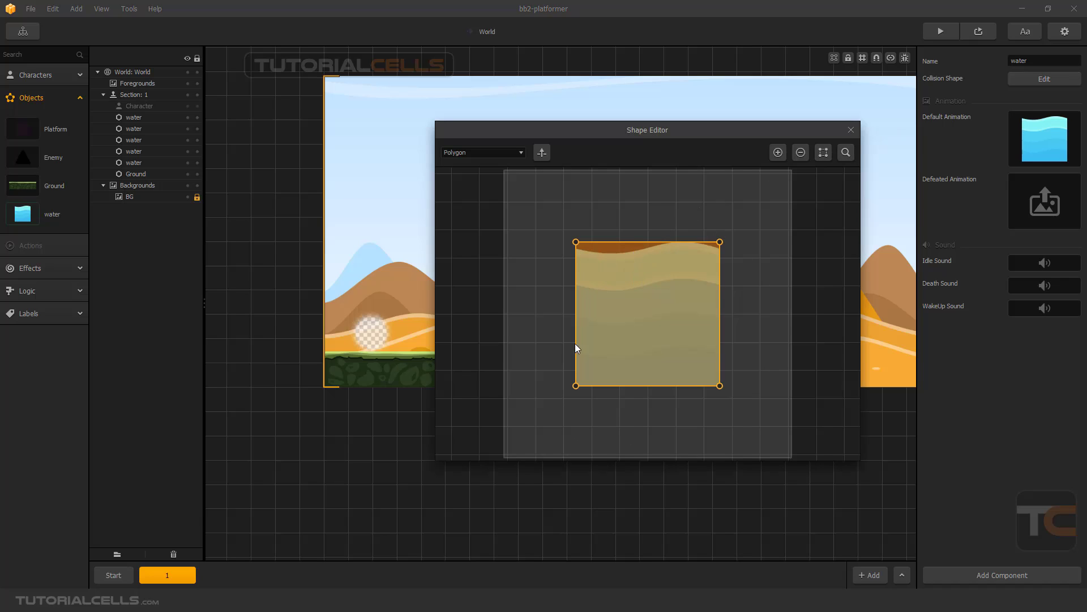
pyautogui.click(851, 129)
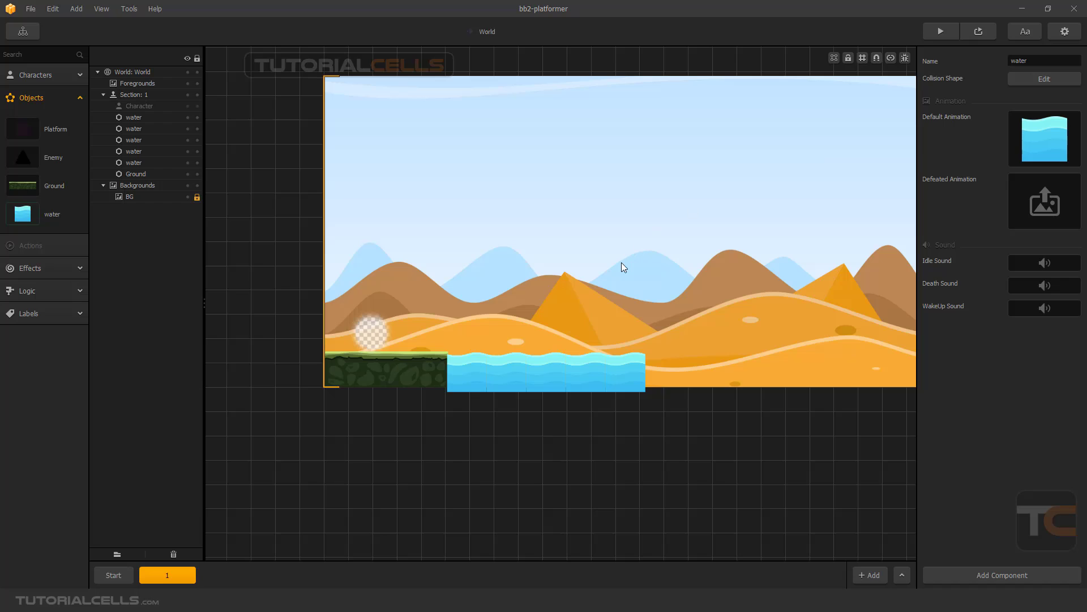
# Preview the level, walk the character from the Start section to the water's edge in Section 1, and close the preview
pyautogui.click(941, 32)
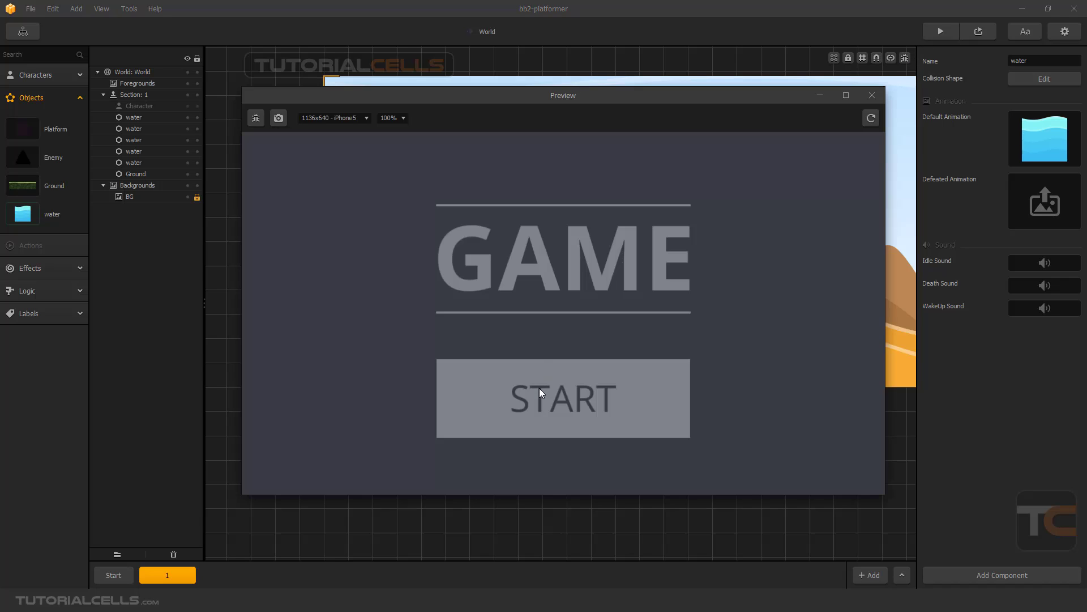
pyautogui.click(541, 390)
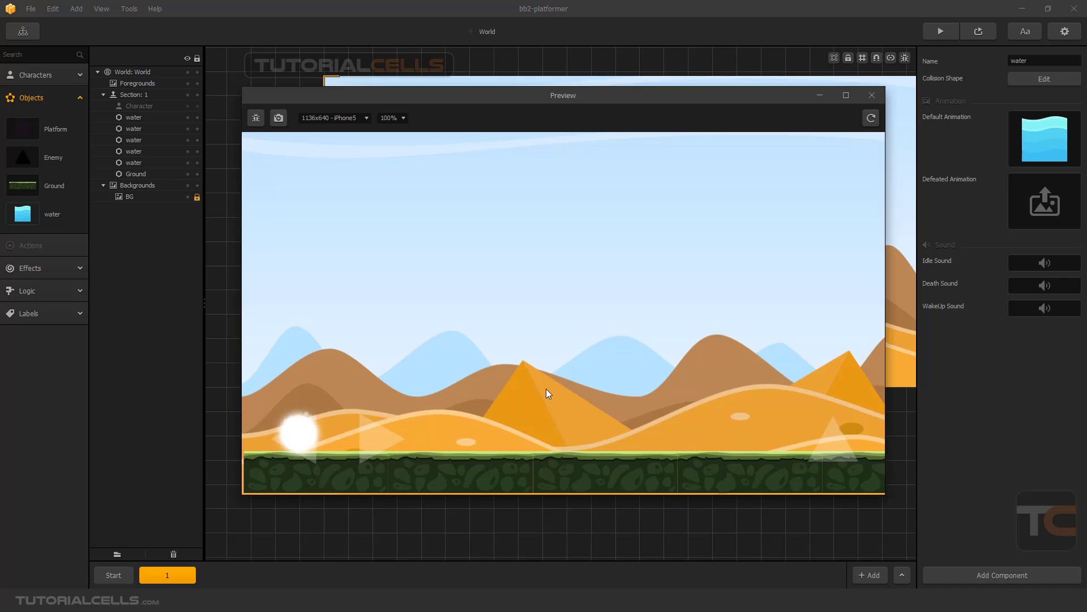
pyautogui.press('Right')
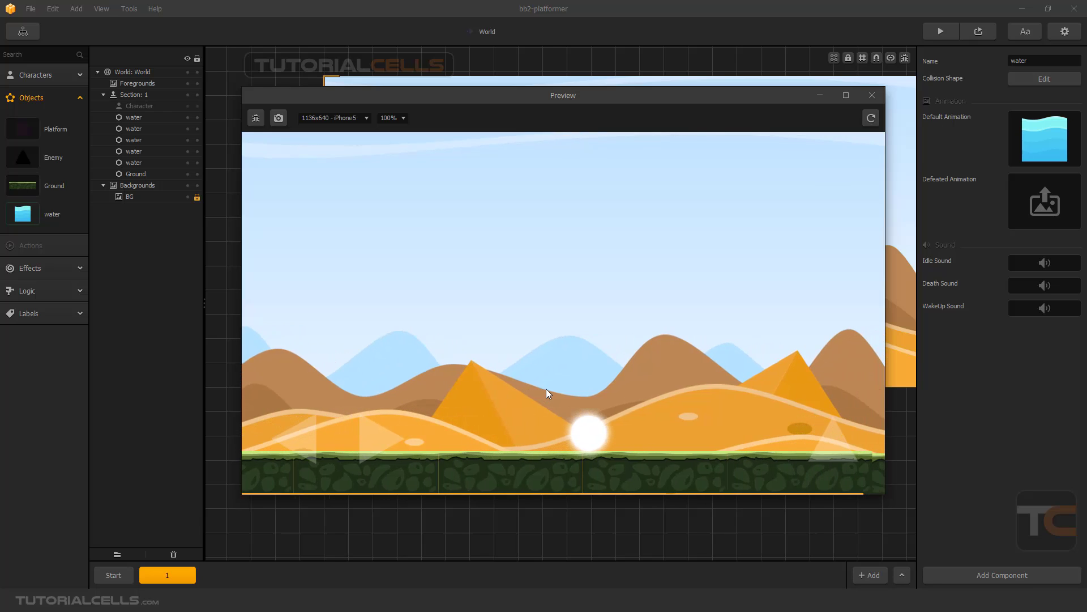
pyautogui.press('Right')
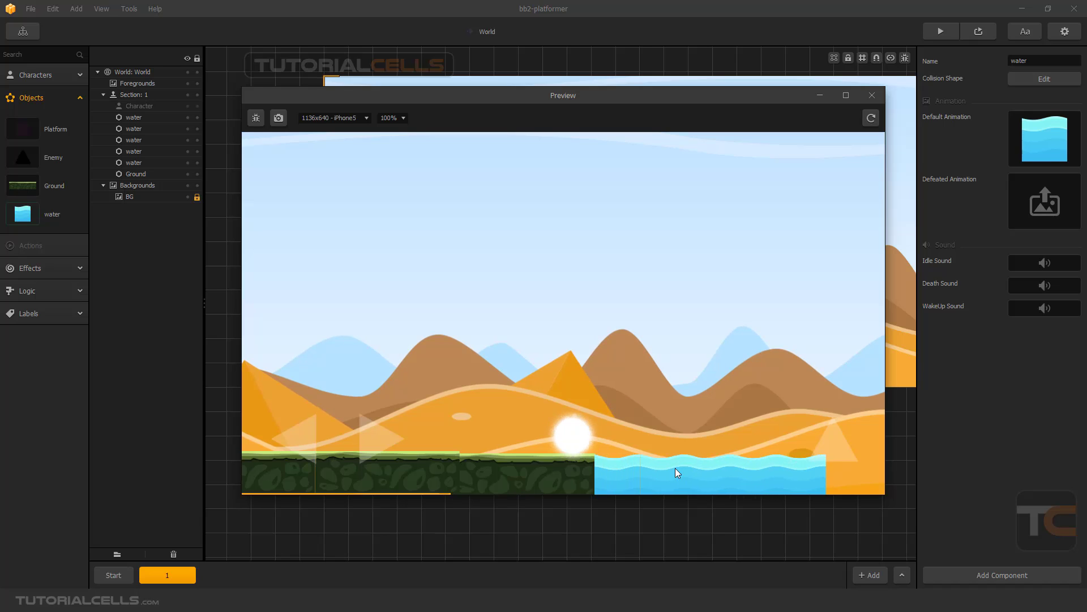
pyautogui.click(872, 95)
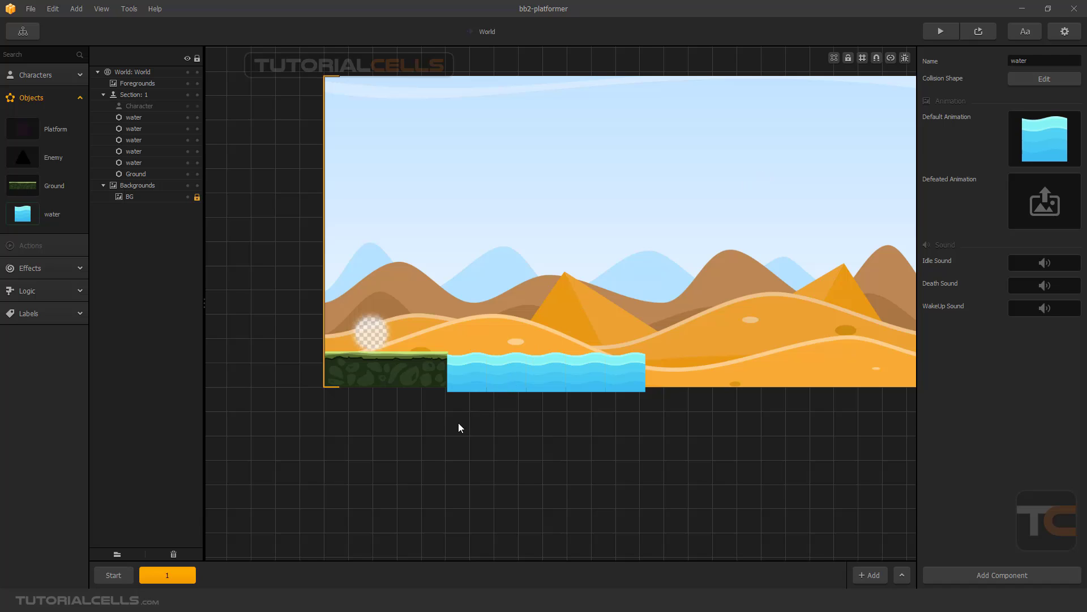
pyautogui.scroll(-3, 457, 422)
pyautogui.moveTo(541, 319); pyautogui.dragTo(525, 307, button='middle')
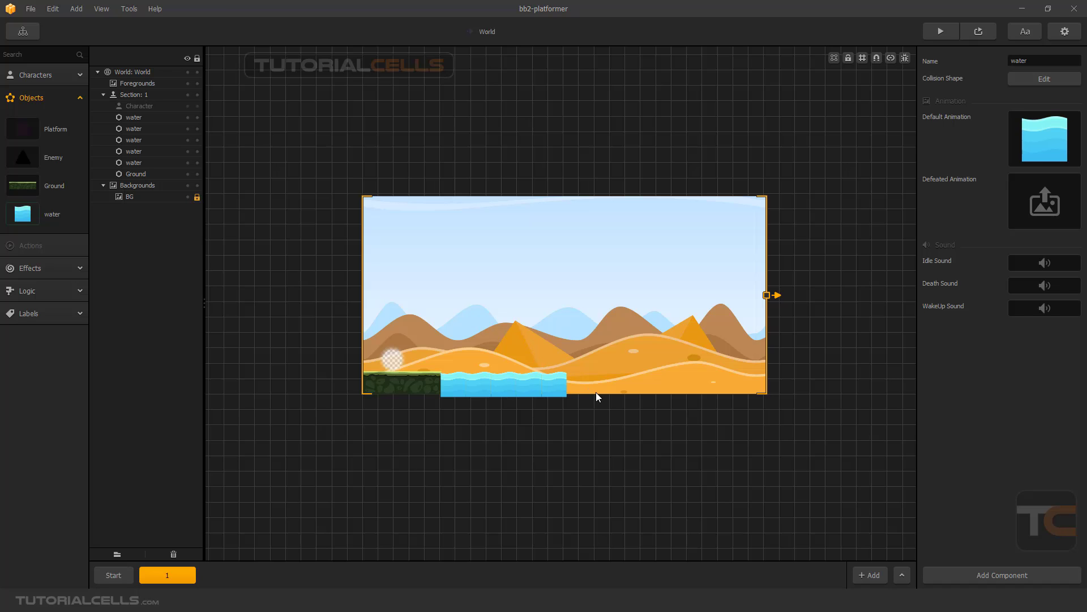
pyautogui.scroll(2, 596, 392)
pyautogui.scroll(-2, 596, 392)
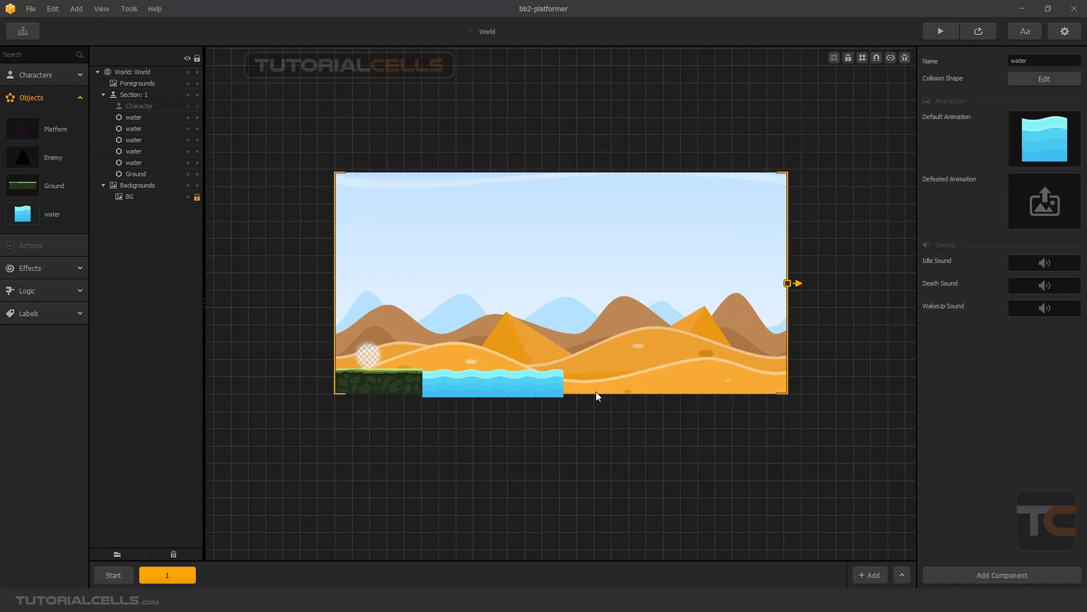